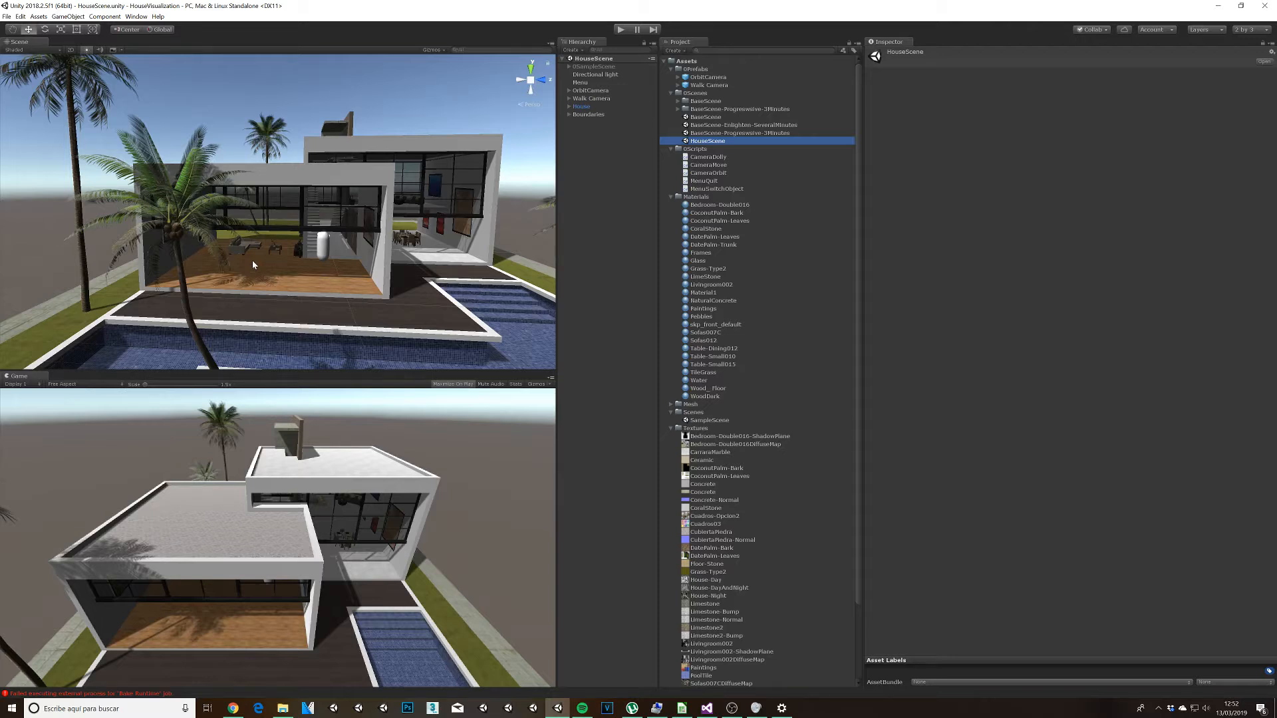
Step: Rotate the directional light around its vertical axis to a Y rotation of about -32.71
click(588, 74)
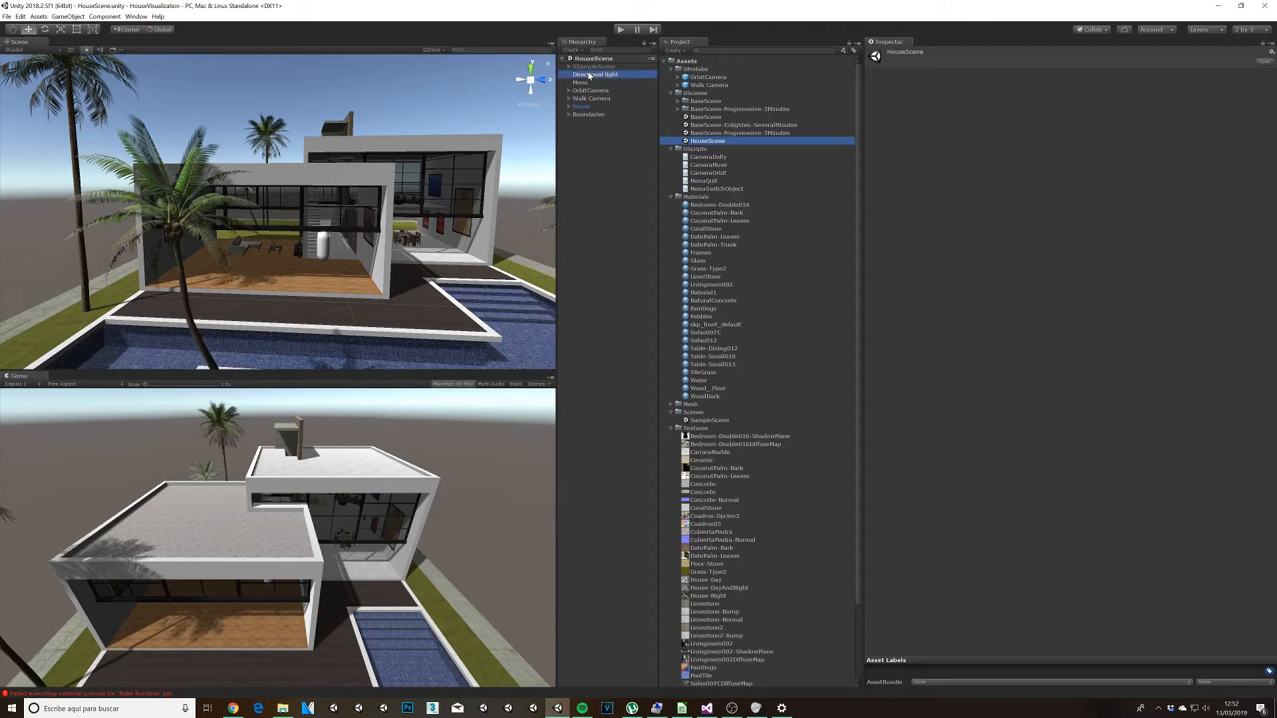
alt+drag(170, 262, 353, 276)
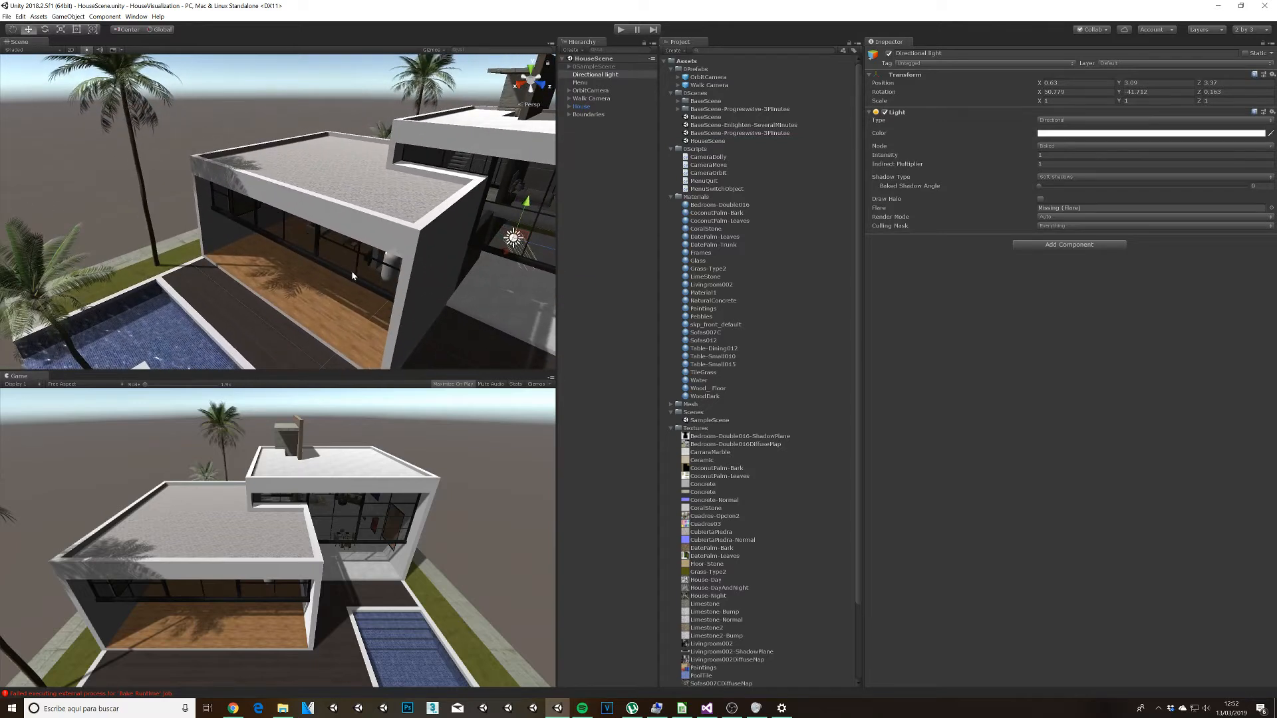
middle_drag(507, 243, 492, 244)
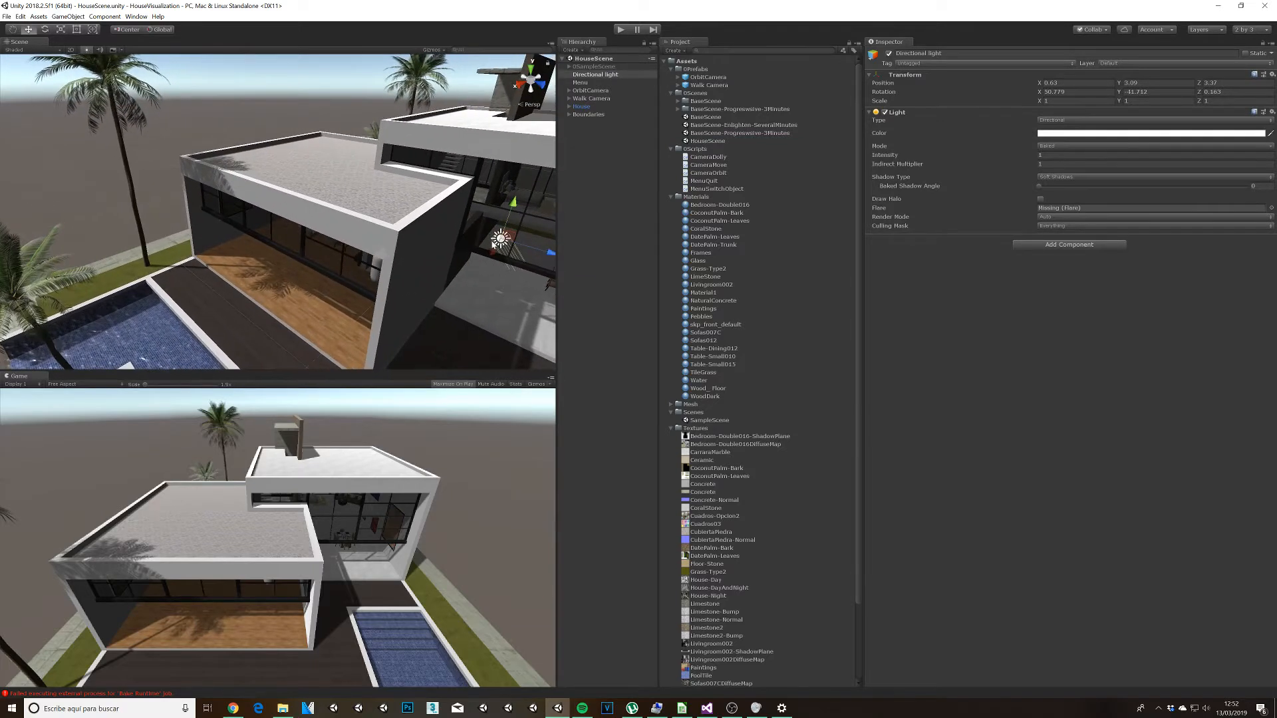
key(e)
mouse_move(531, 258)
mouse_down()
mouse_move(401, 278)
mouse_move(577, 268)
mouse_move(518, 272)
mouse_up()
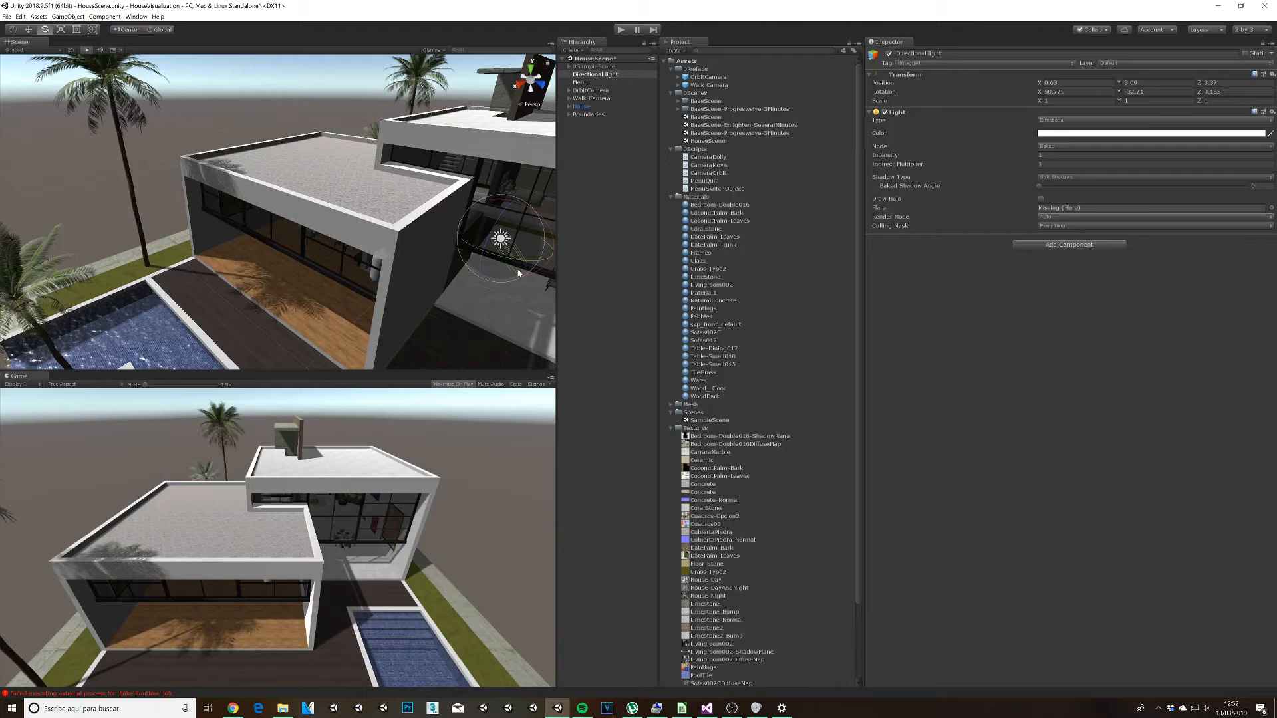
Step: Examine the house exterior, the pool area and the shadows cast by the directional light from several angles
middle_drag(301, 266, 450, 308)
scroll(448, 319, up, 8)
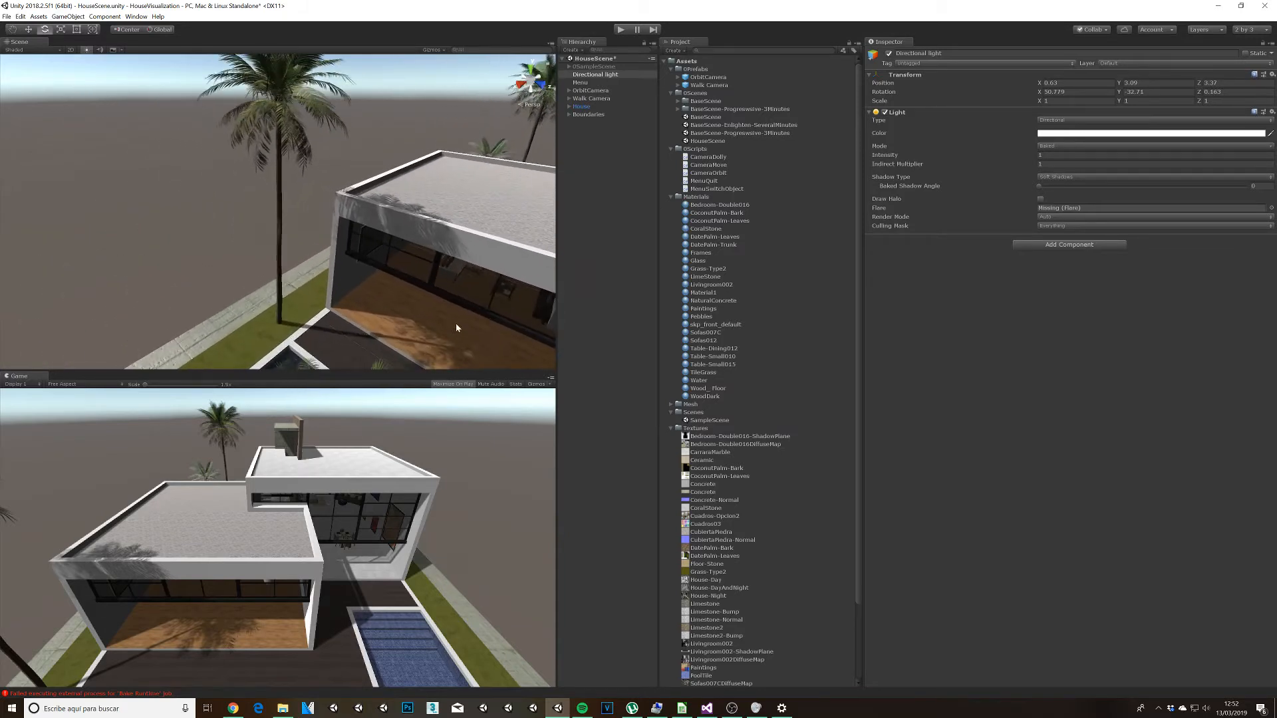
alt+drag(462, 318, 392, 253)
scroll(364, 249, down, 6)
middle_drag(392, 253, 264, 245)
scroll(264, 245, down, 2)
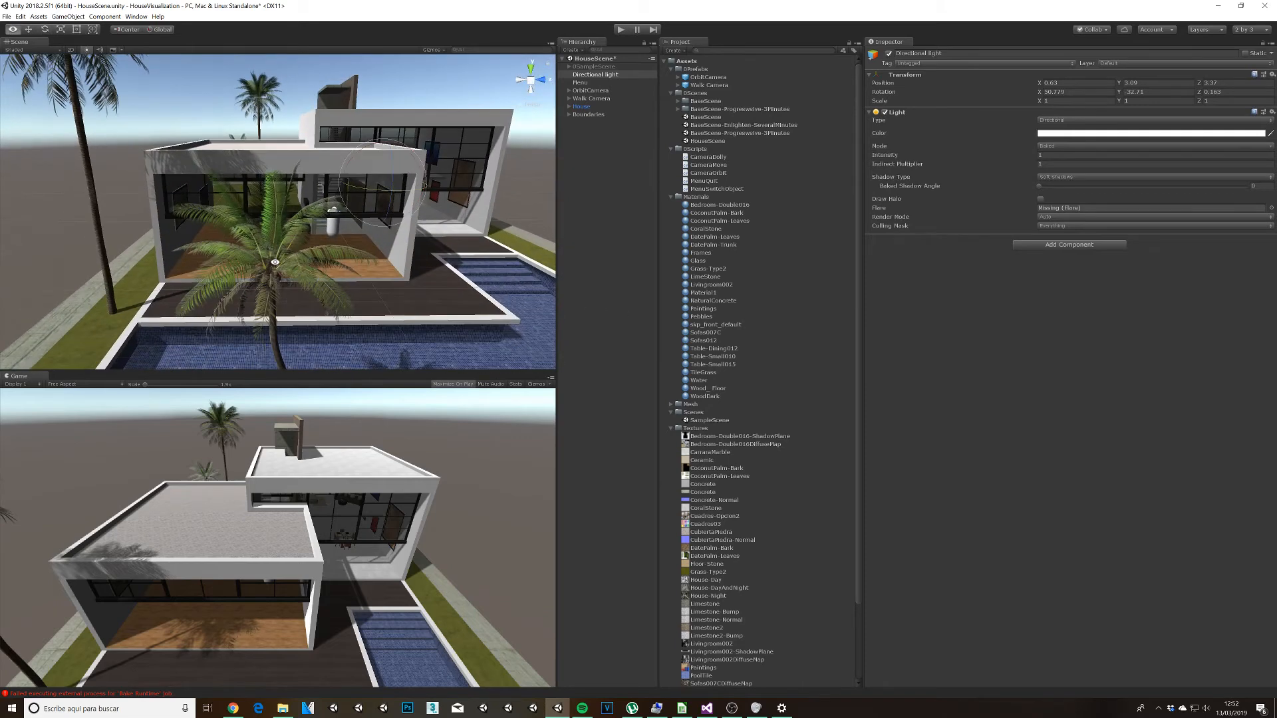
alt+drag(264, 245, 378, 275)
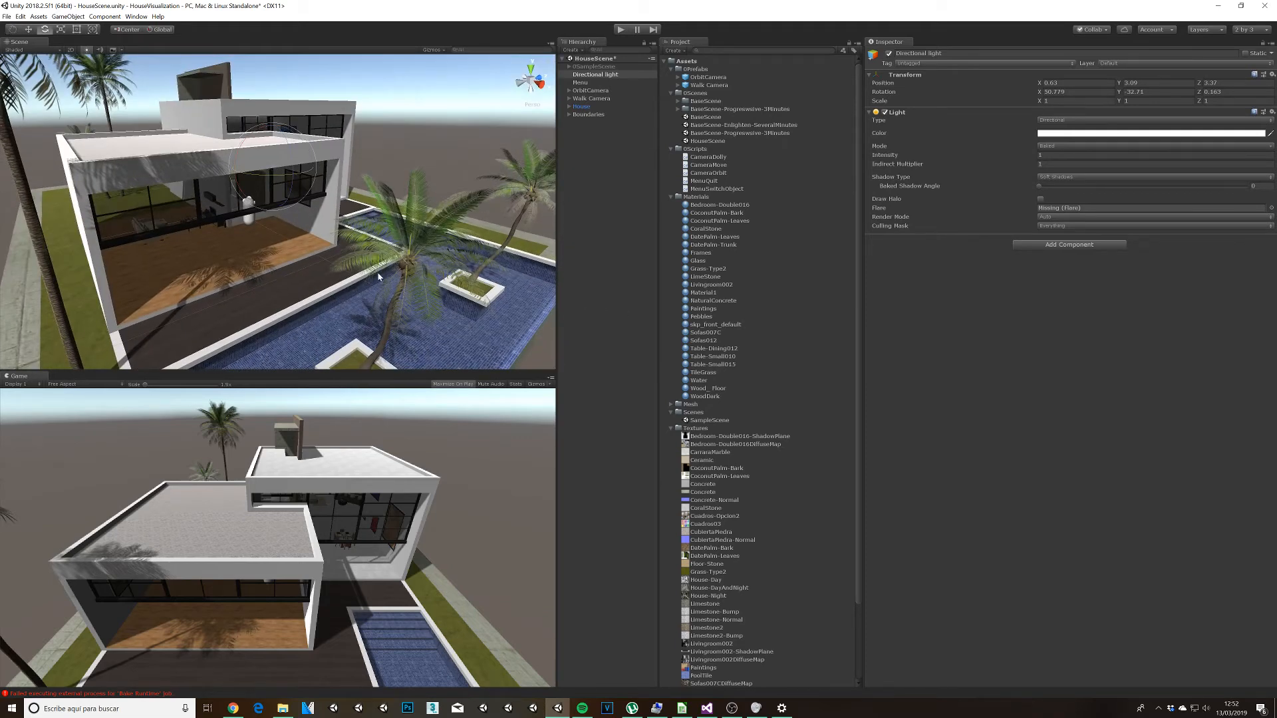
alt+drag(373, 325, 348, 135)
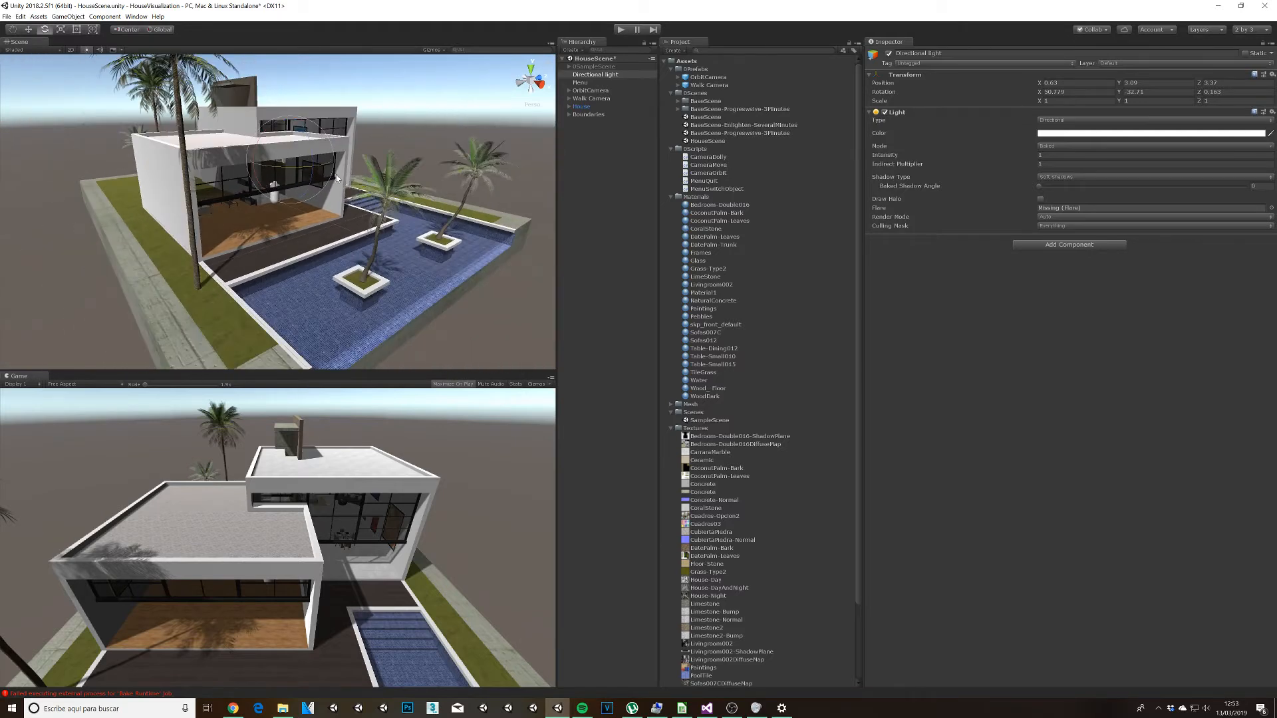
Step: Maximize the Scene view and examine the house interior, ending in front of the wall with the two paintings
key(shift+space)
alt+drag(366, 276, 690, 279)
middle_drag(642, 412, 745, 345)
scroll(746, 346, up, 4)
alt+drag(746, 347, 651, 365)
middle_drag(299, 402, 582, 372)
alt+drag(581, 372, 513, 390)
mouse_move(348, 399)
middle_down()
mouse_move(490, 386)
mouse_move(640, 470)
middle_up()
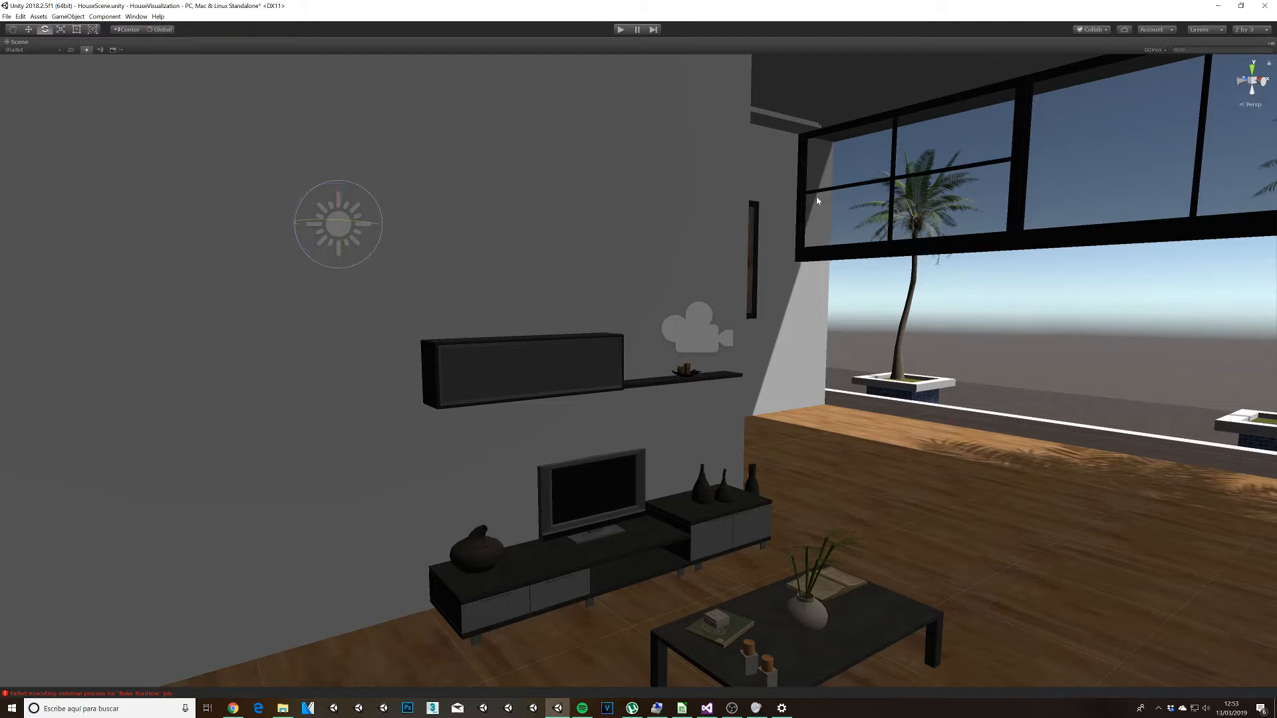
alt+drag(966, 326, 409, 338)
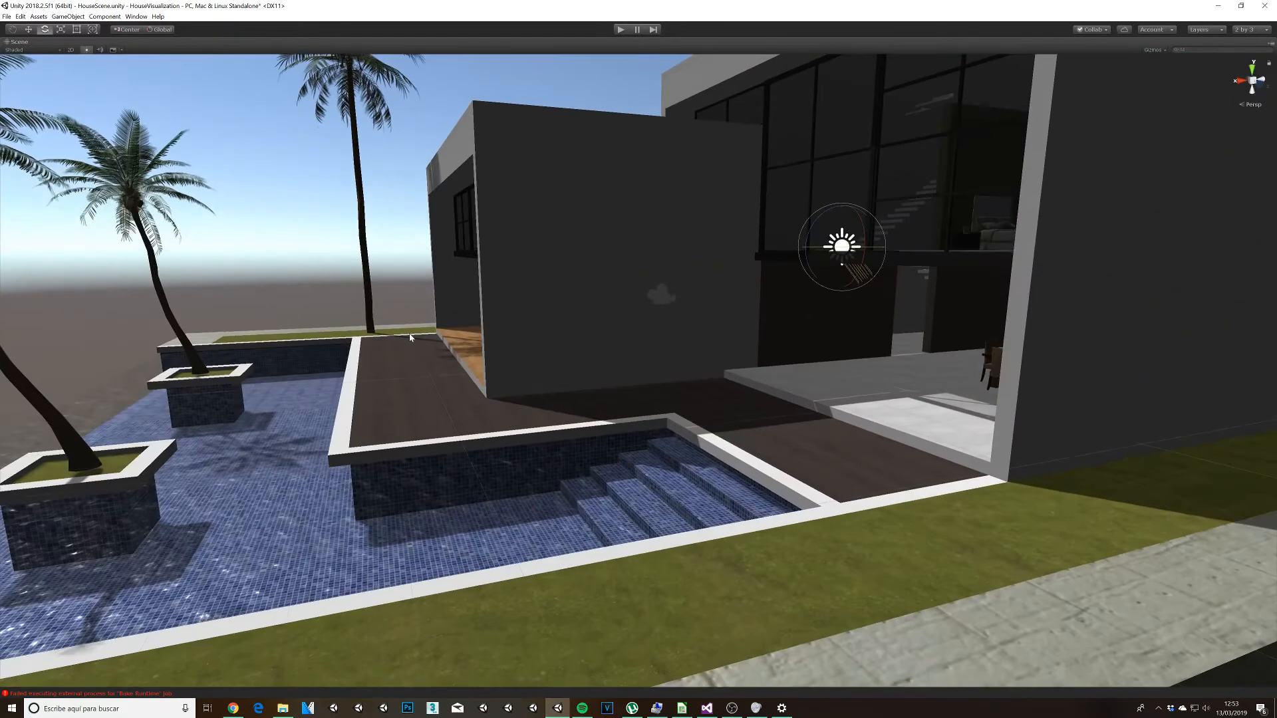
middle_drag(409, 338, 522, 476)
scroll(524, 330, up, 6)
middle_drag(433, 395, 647, 529)
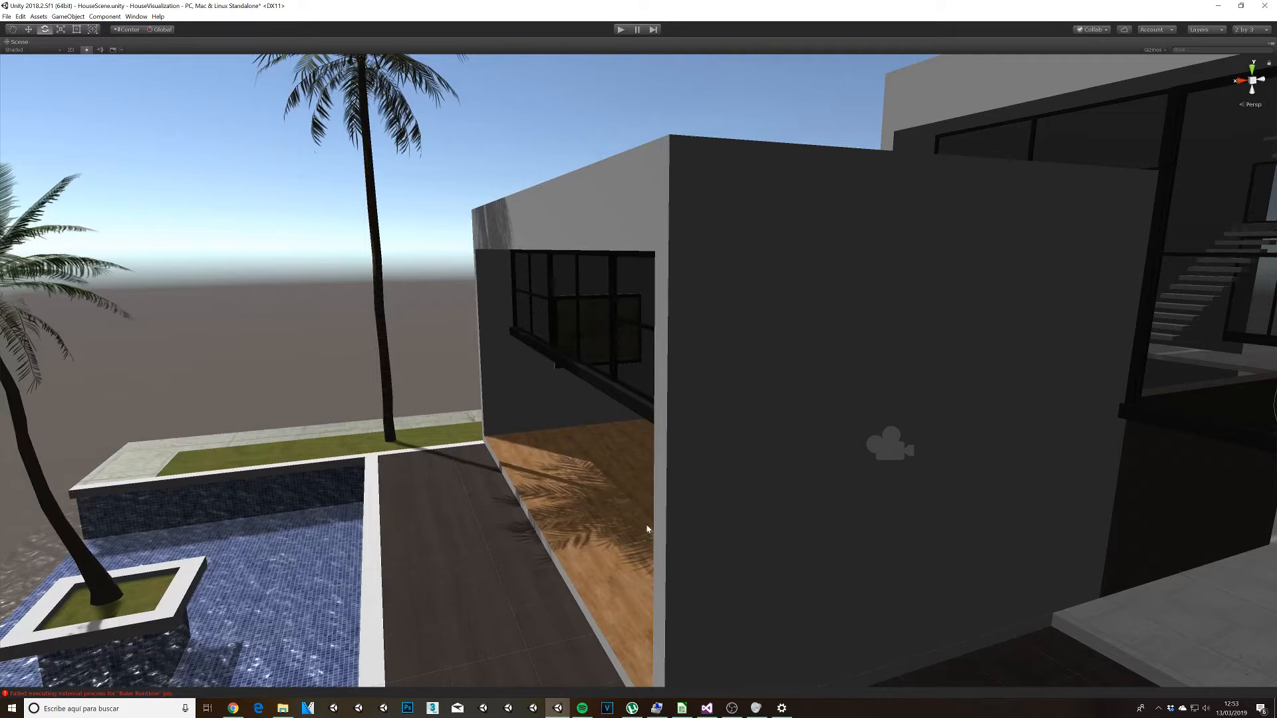
scroll(647, 530, up, 15)
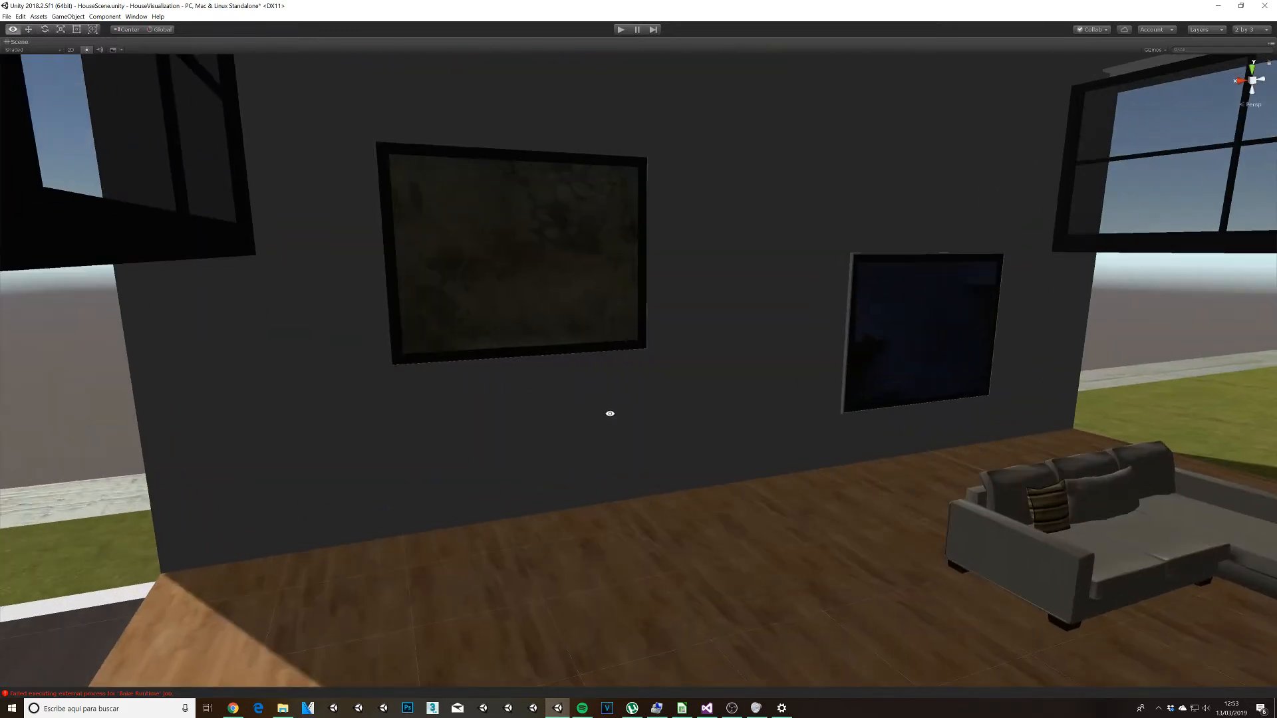
alt+drag(610, 413, 549, 379)
scroll(558, 376, up, 5)
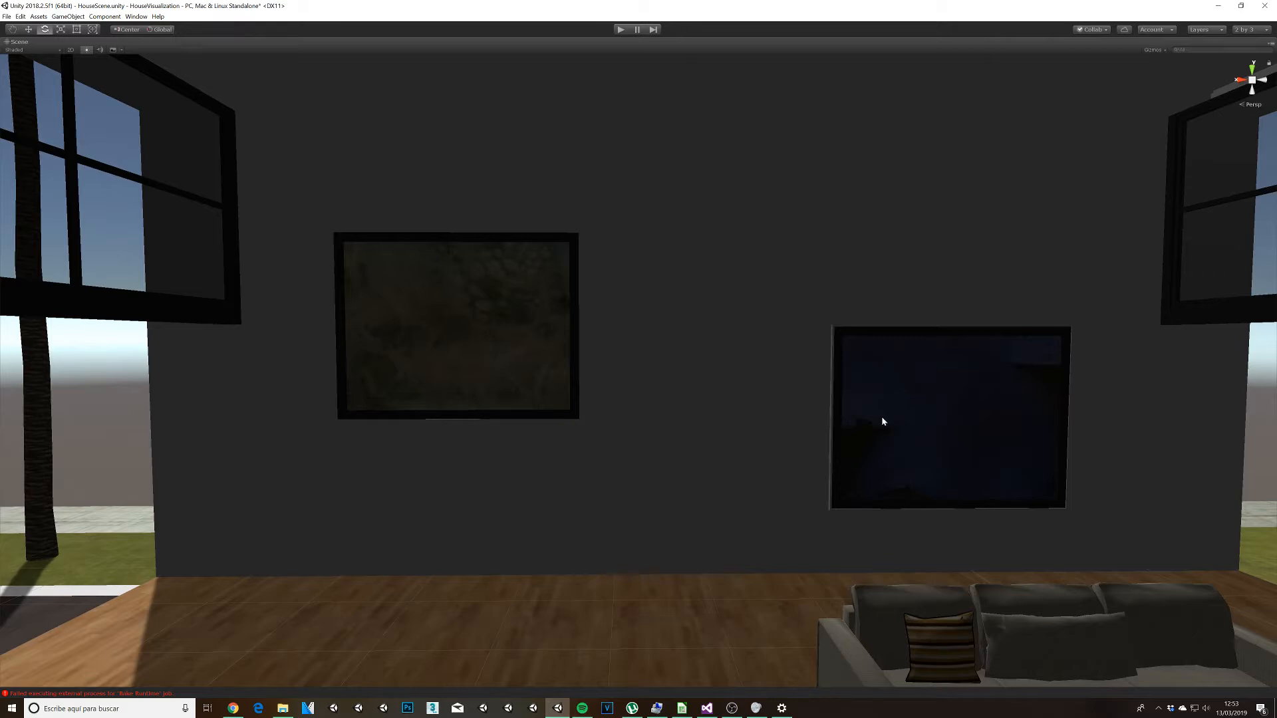
Step: Create a spotlight and place it on the wall above the brown painting, at about X 5.702, Y 4.898
click(67, 16)
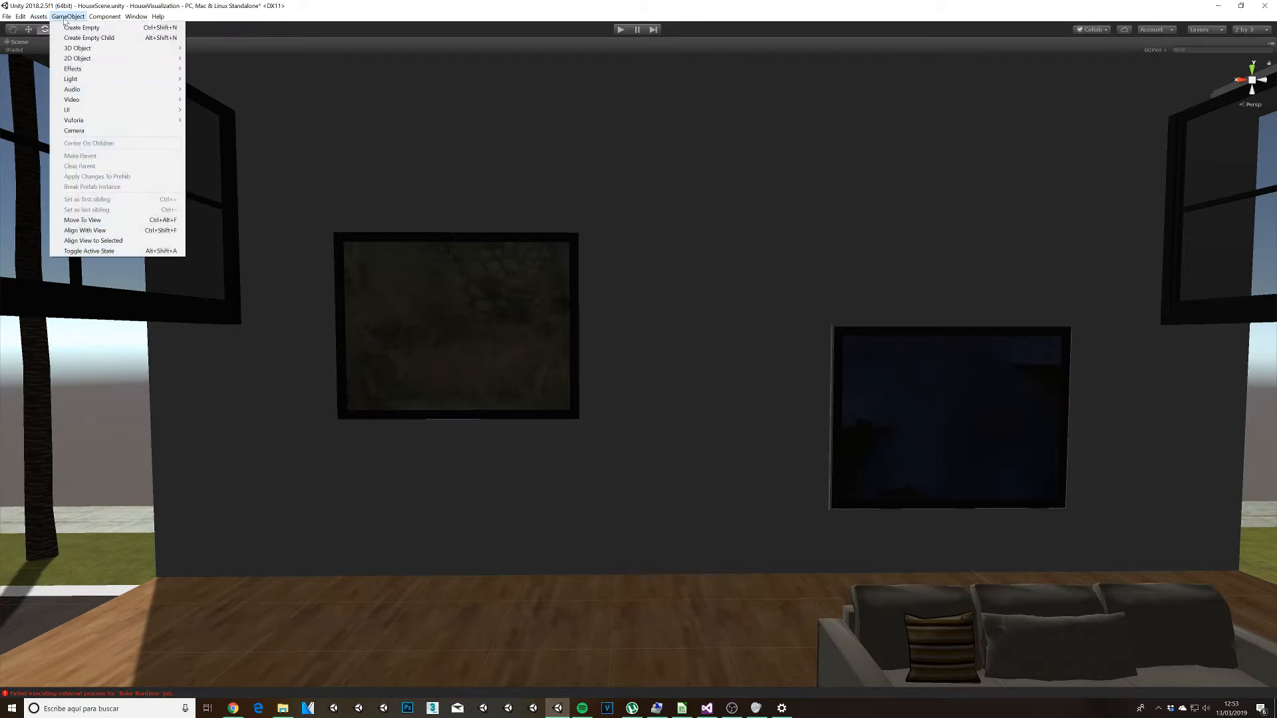
mouse_move(88, 79)
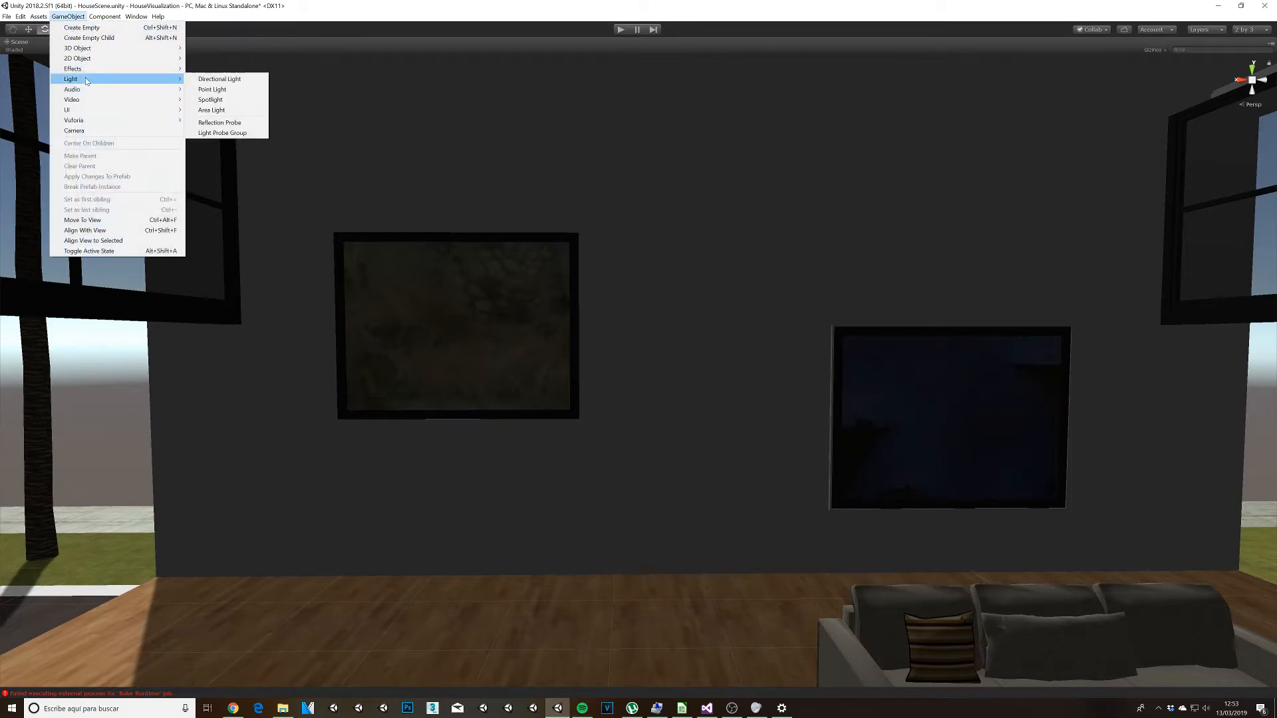
click(219, 99)
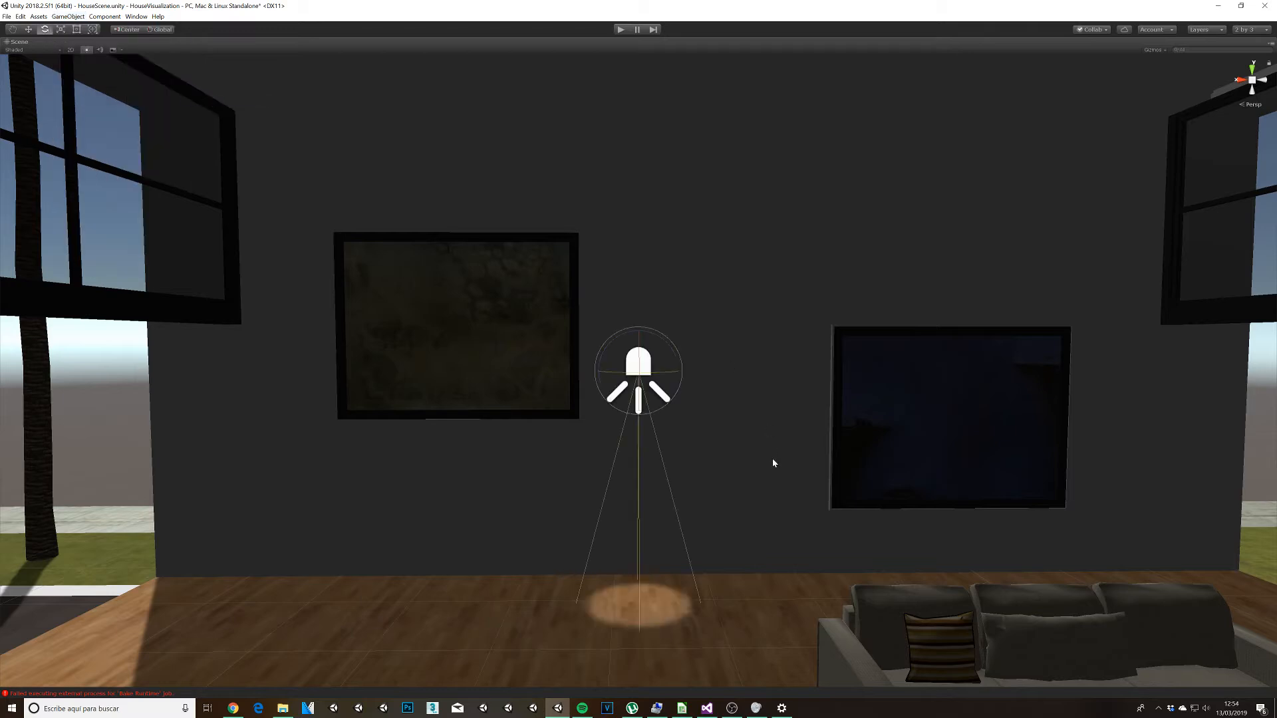
key(w)
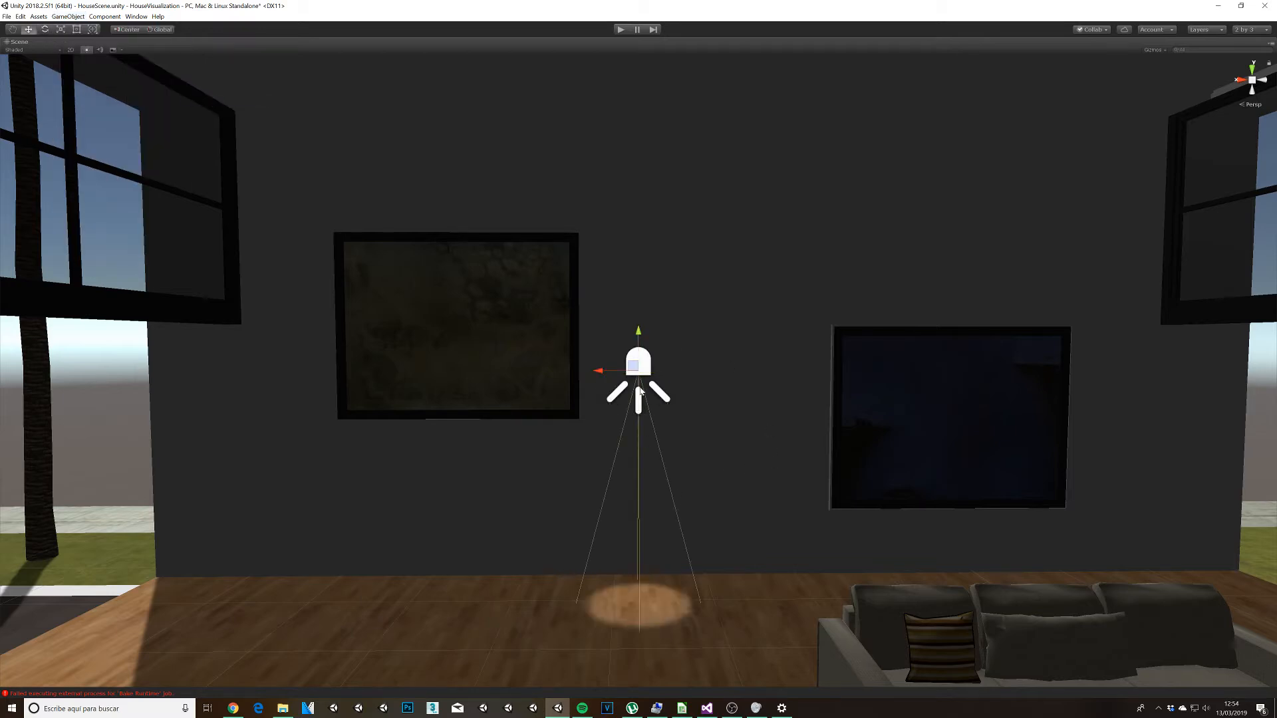
mouse_move(635, 374)
mouse_down()
mouse_move(596, 322)
mouse_move(454, 223)
mouse_move(435, 154)
mouse_move(423, 158)
mouse_move(438, 171)
mouse_move(452, 122)
mouse_move(444, 39)
mouse_move(441, 90)
mouse_up()
middle_drag(498, 153, 492, 219)
Step: Restore the full editor layout, widen the spotlight's spot angle to about 124.5 and set its range to 10
key(shift+space)
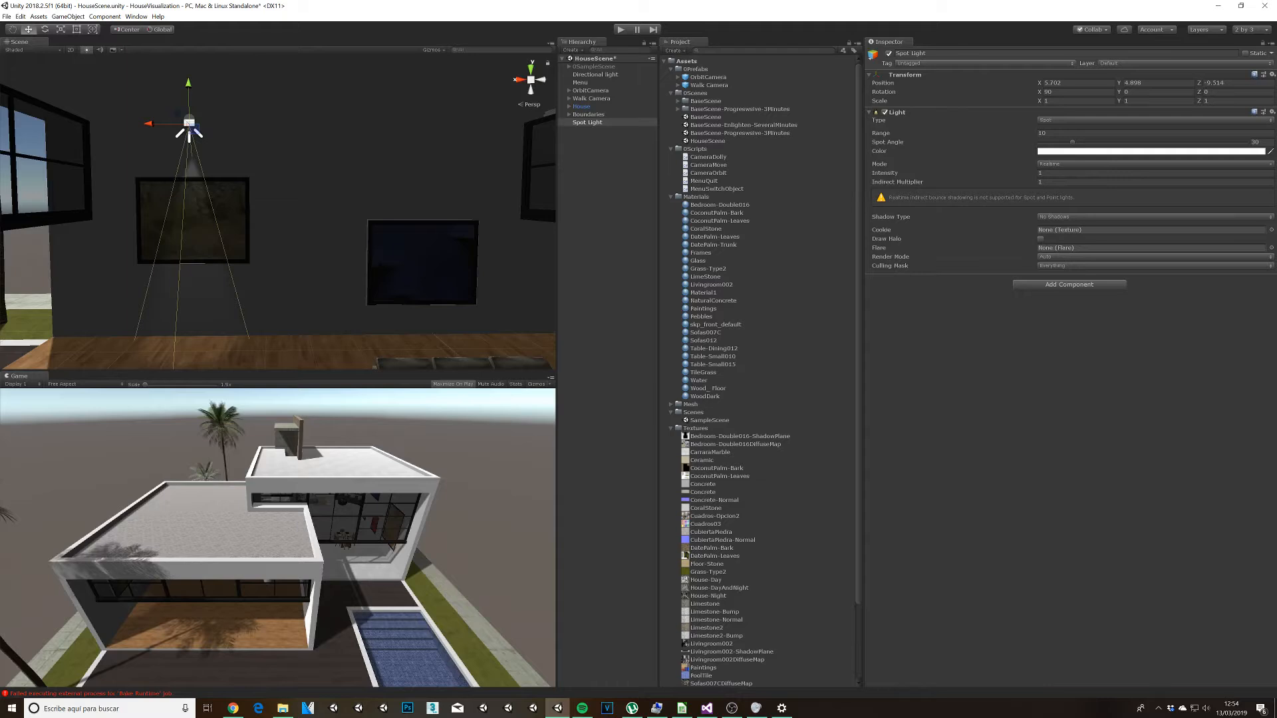
drag(1072, 143, 1181, 153)
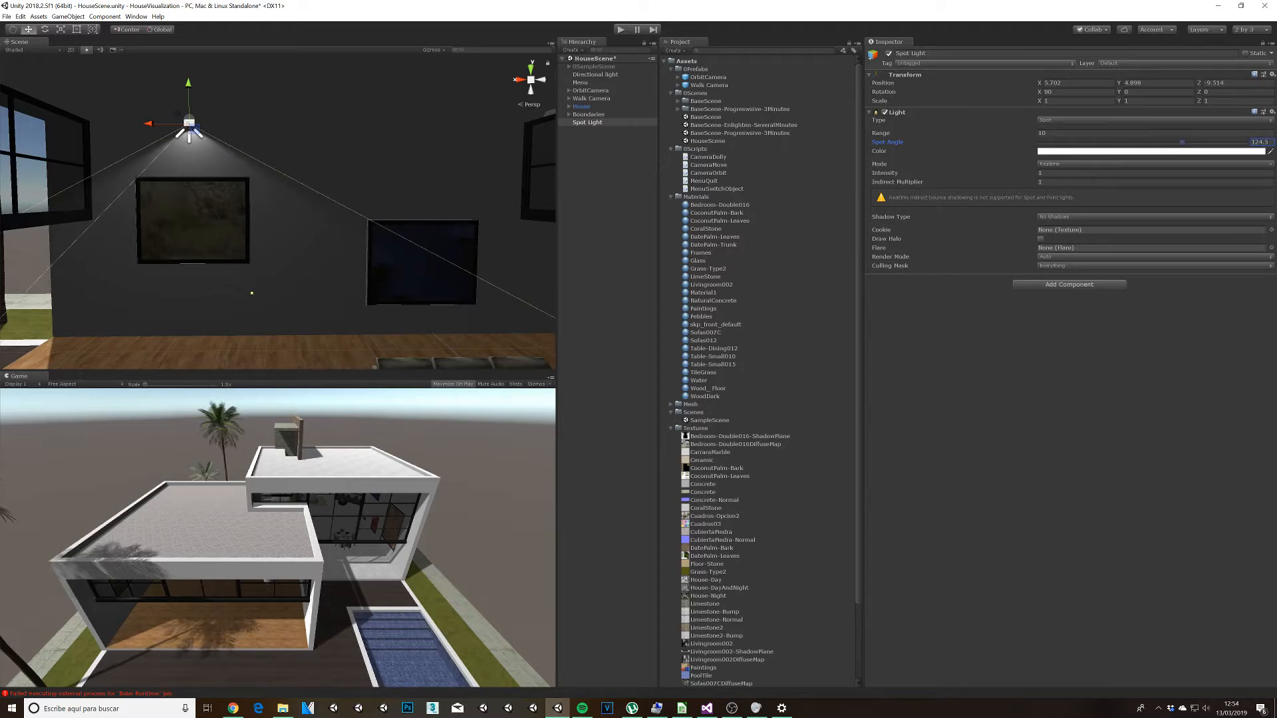
click(1060, 133)
text(5)
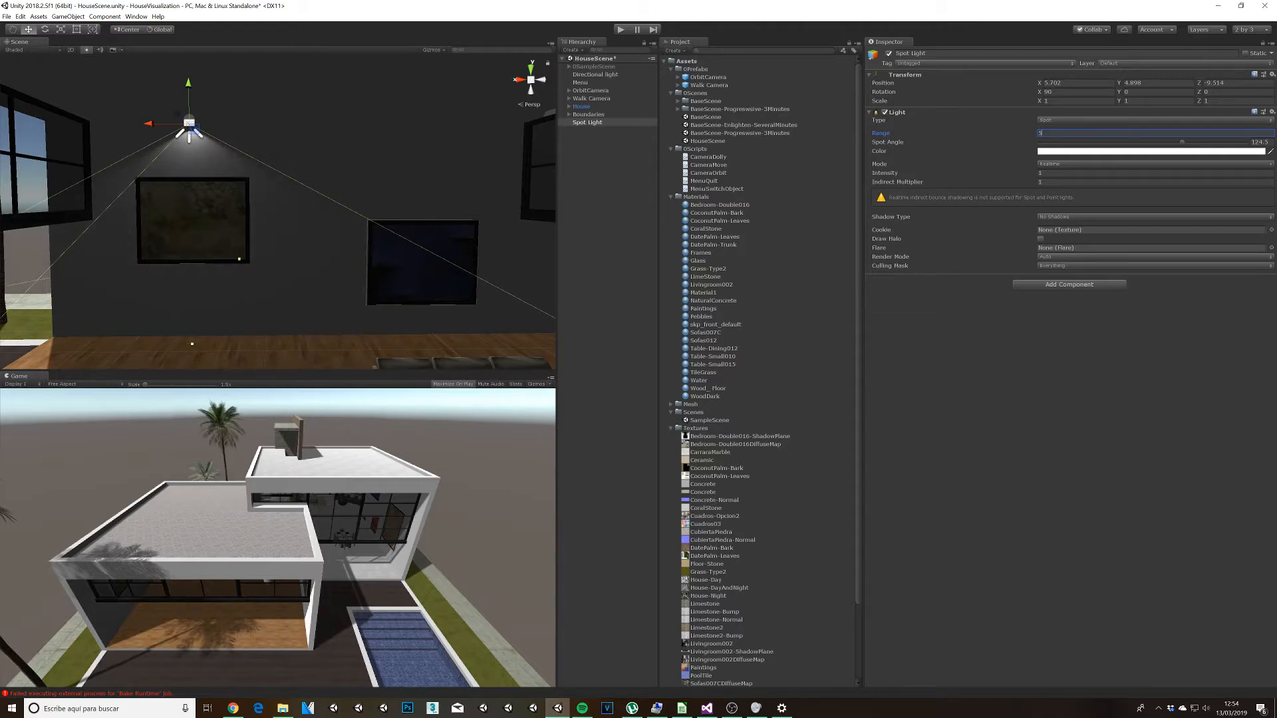
text(8)
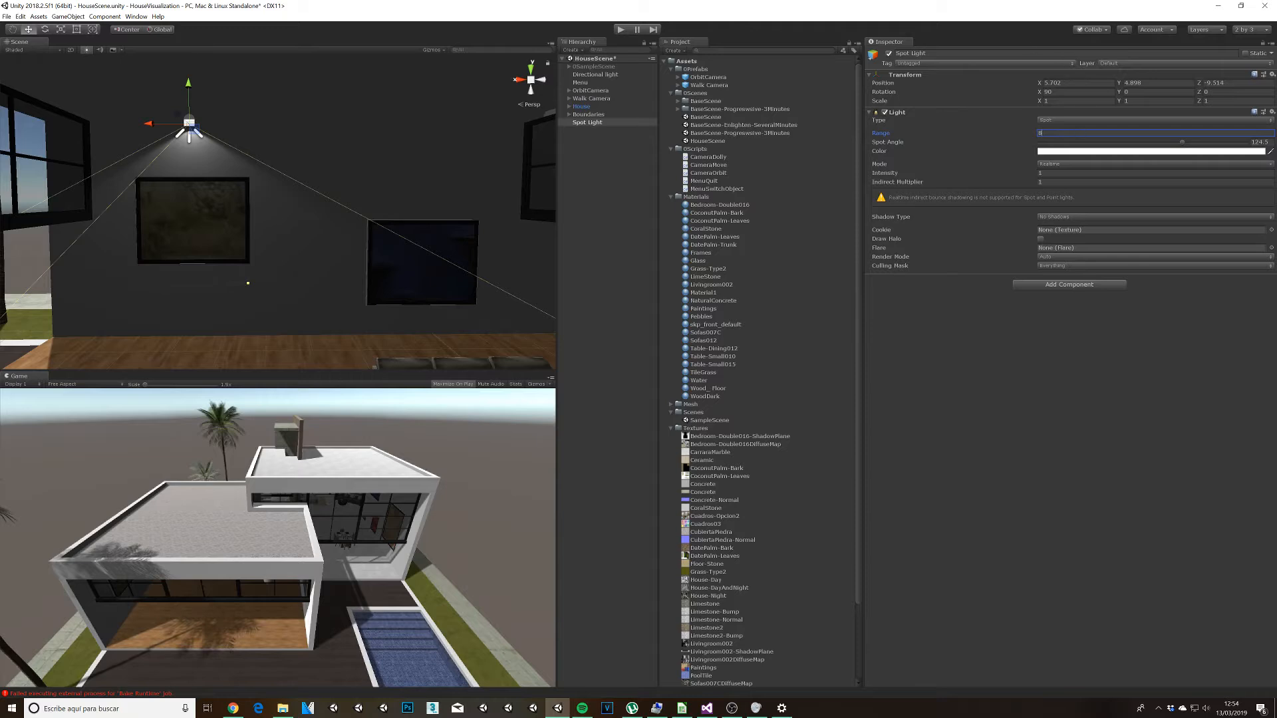
text(10)
Step: Turn on soft shadows for the spotlight and lower it to about Y 4.38 above the brown painting
drag(189, 105, 189, 134)
middle_drag(231, 202, 285, 199)
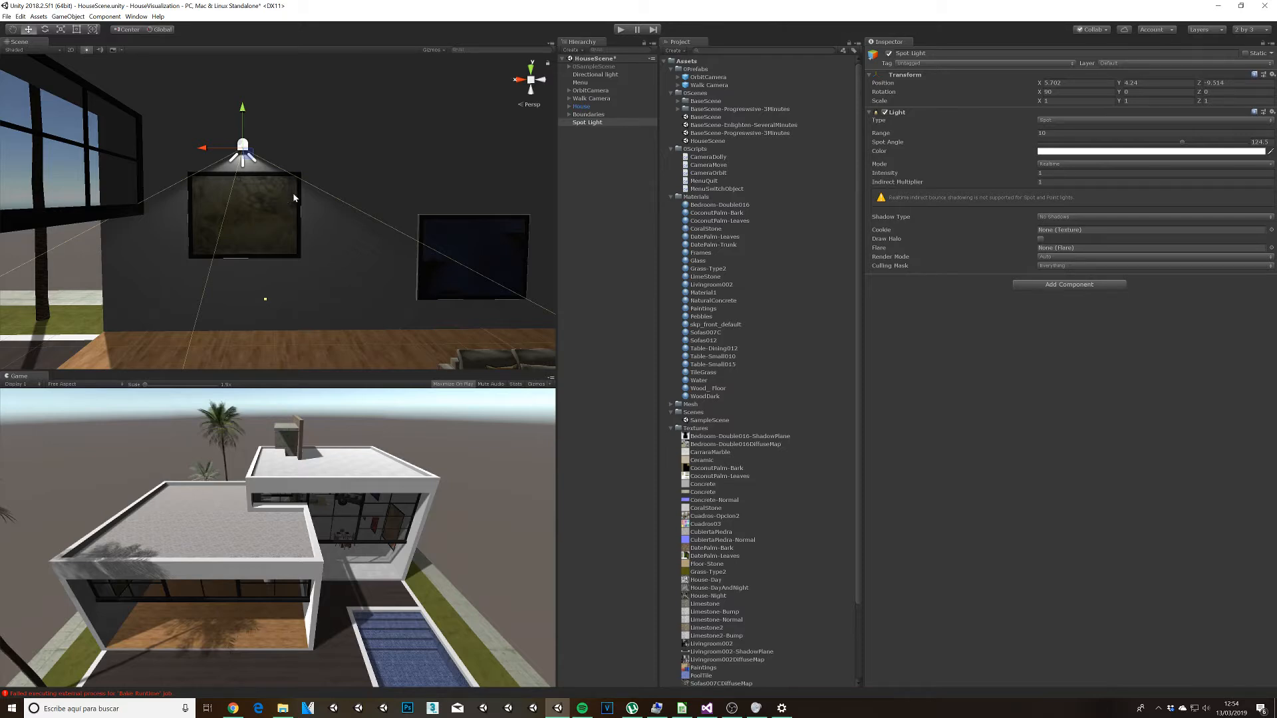
click(1073, 218)
click(1068, 247)
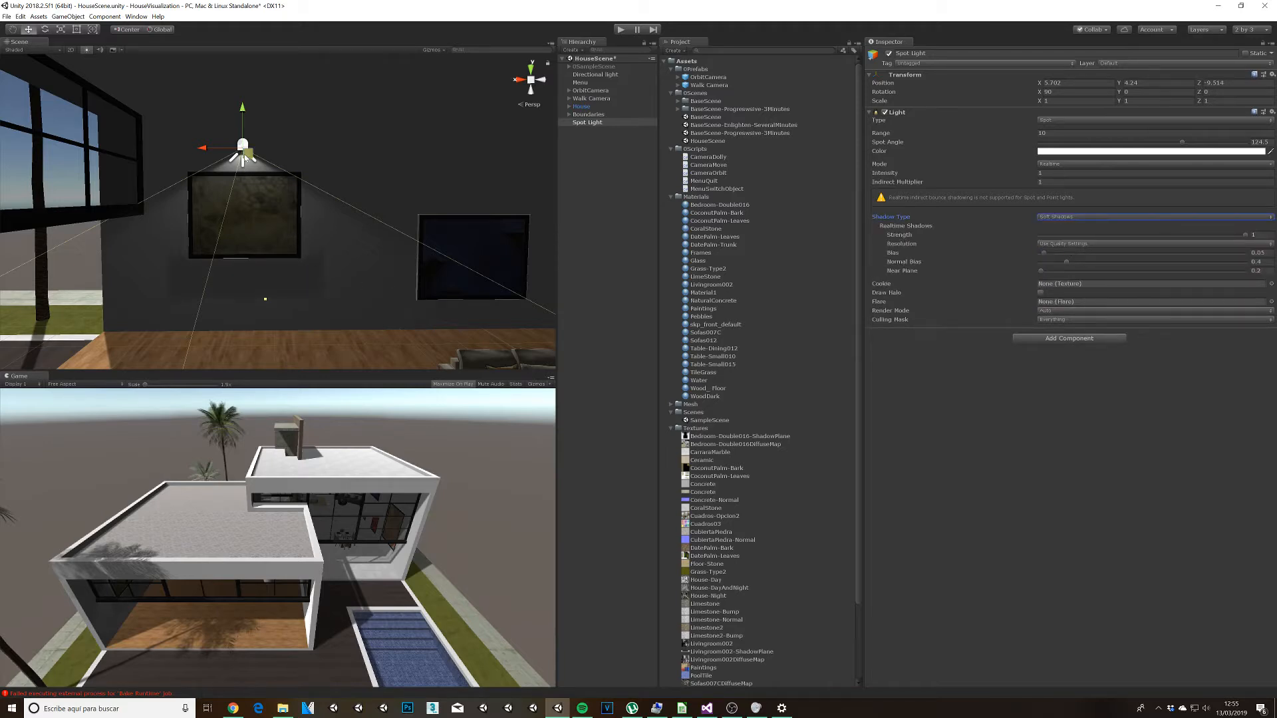
mouse_move(250, 157)
mouse_down()
mouse_move(338, 148)
mouse_move(496, 161)
mouse_move(263, 123)
mouse_move(249, 132)
mouse_move(439, 157)
mouse_move(373, 143)
mouse_move(253, 137)
mouse_move(255, 148)
mouse_up()
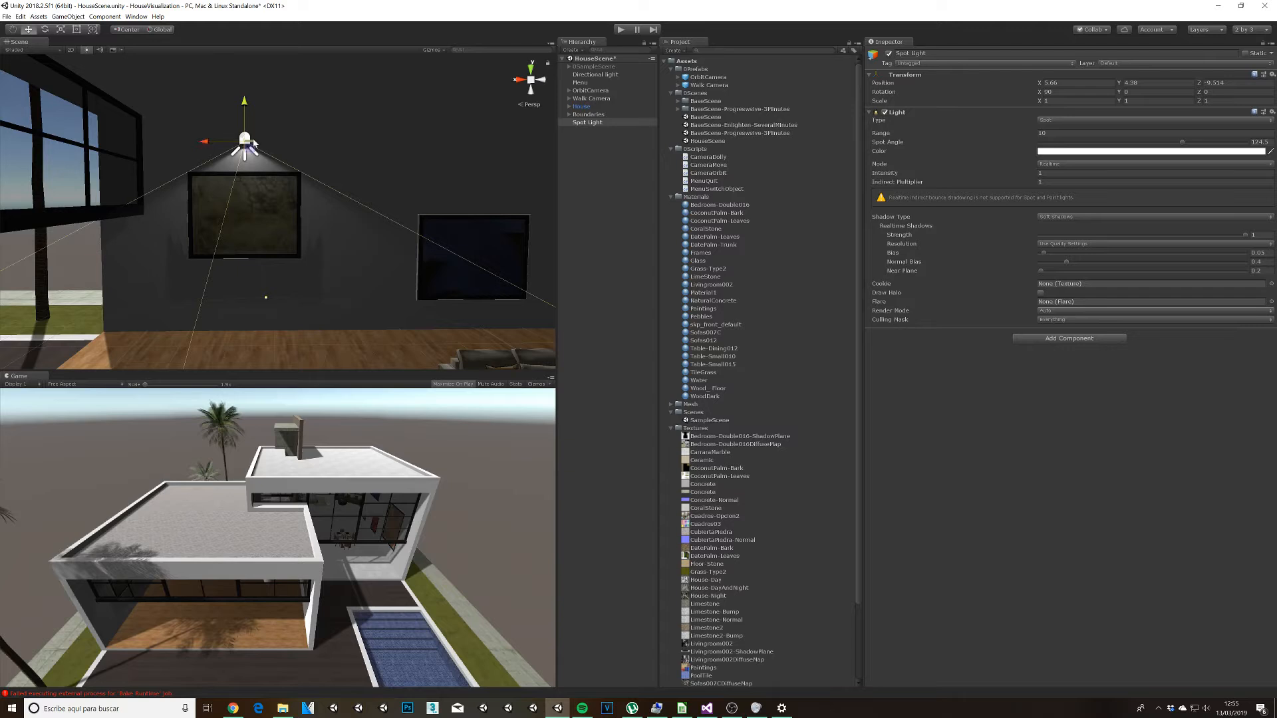
Step: Duplicate the spotlight and place the copy just above the blue painting, at a height of about Y 3.77
key(ctrl+d)
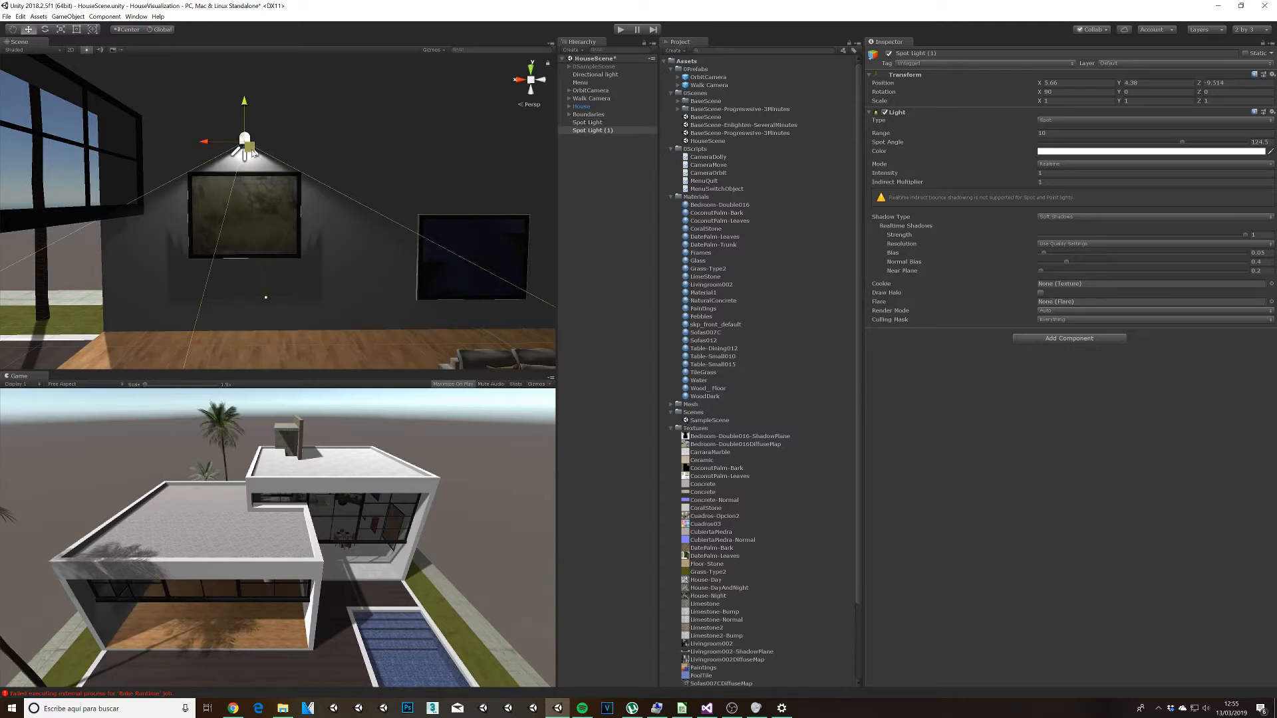
drag(253, 152, 484, 180)
middle_drag(436, 279, 348, 325)
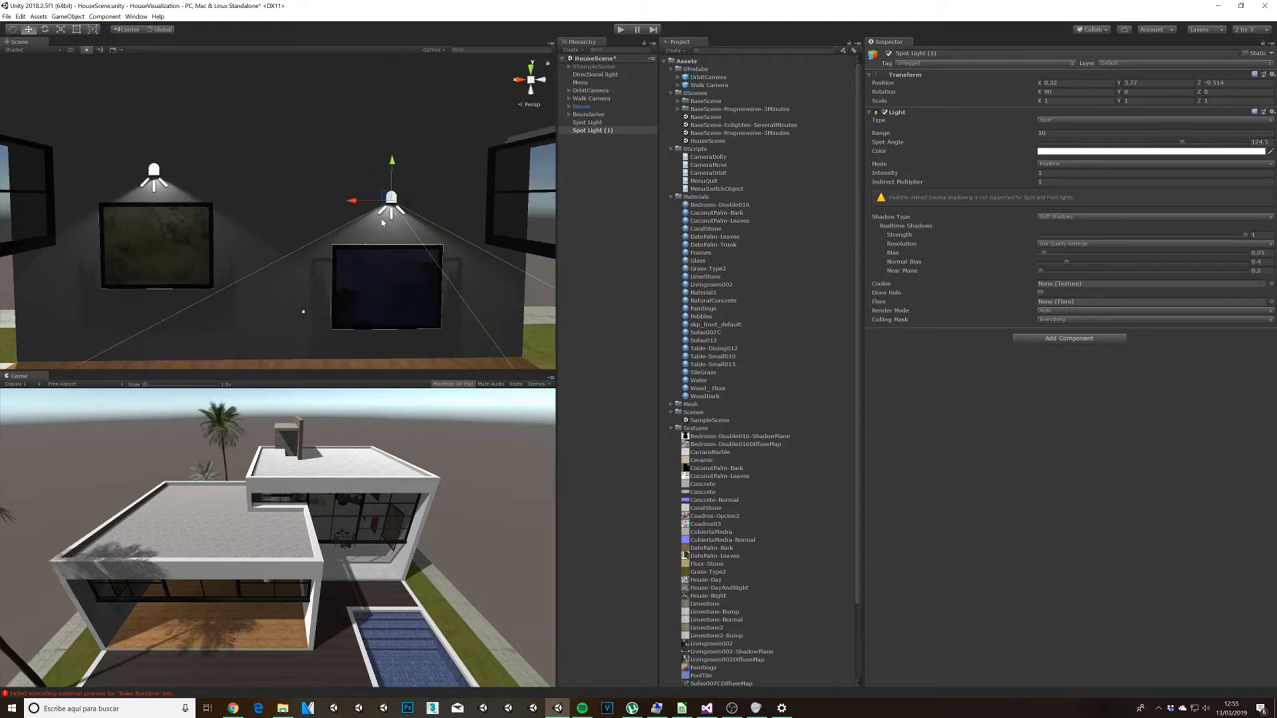
Step: Add two more spotlight copies, one high between the paintings and one to the upper right of the blue painting
key(ctrl+d)
drag(387, 197, 278, 152)
key(ctrl+d)
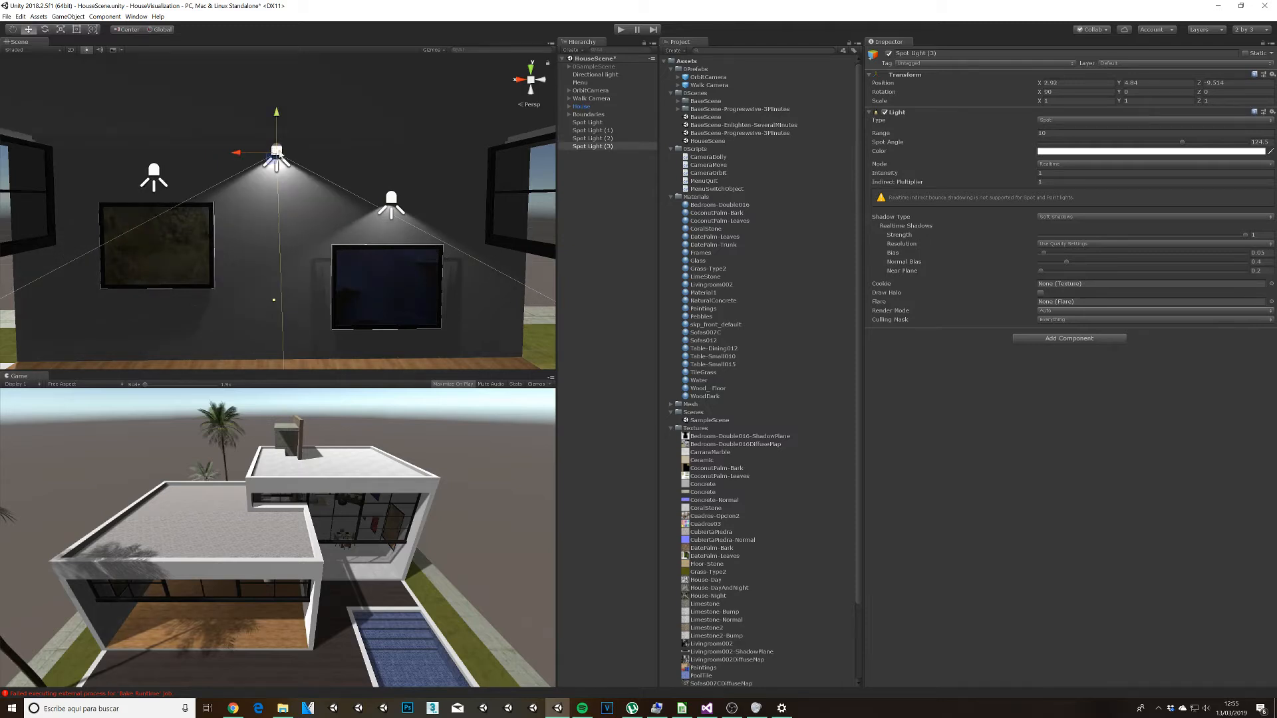
drag(272, 162, 448, 170)
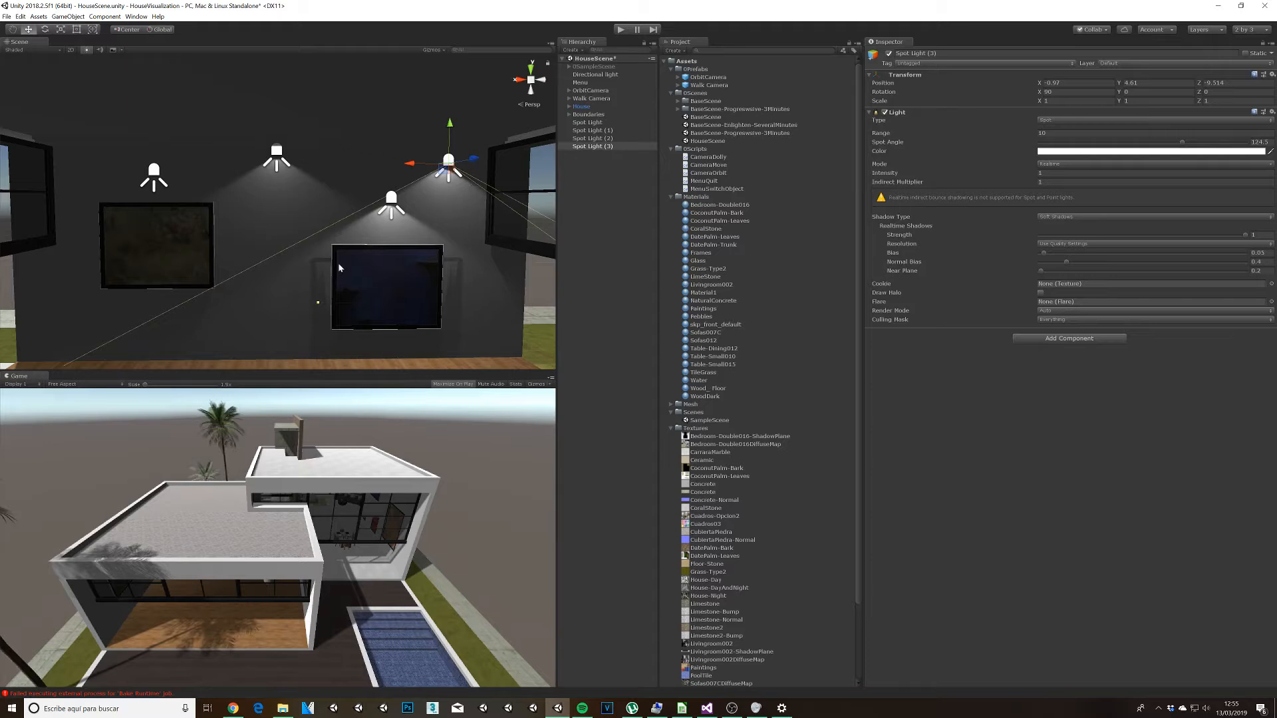
Step: Shift the spotlight above the brown painting slightly sideways and along its depth, to a Z position of about -9.543
click(155, 172)
middle_drag(243, 250, 320, 271)
scroll(322, 272, up, 10)
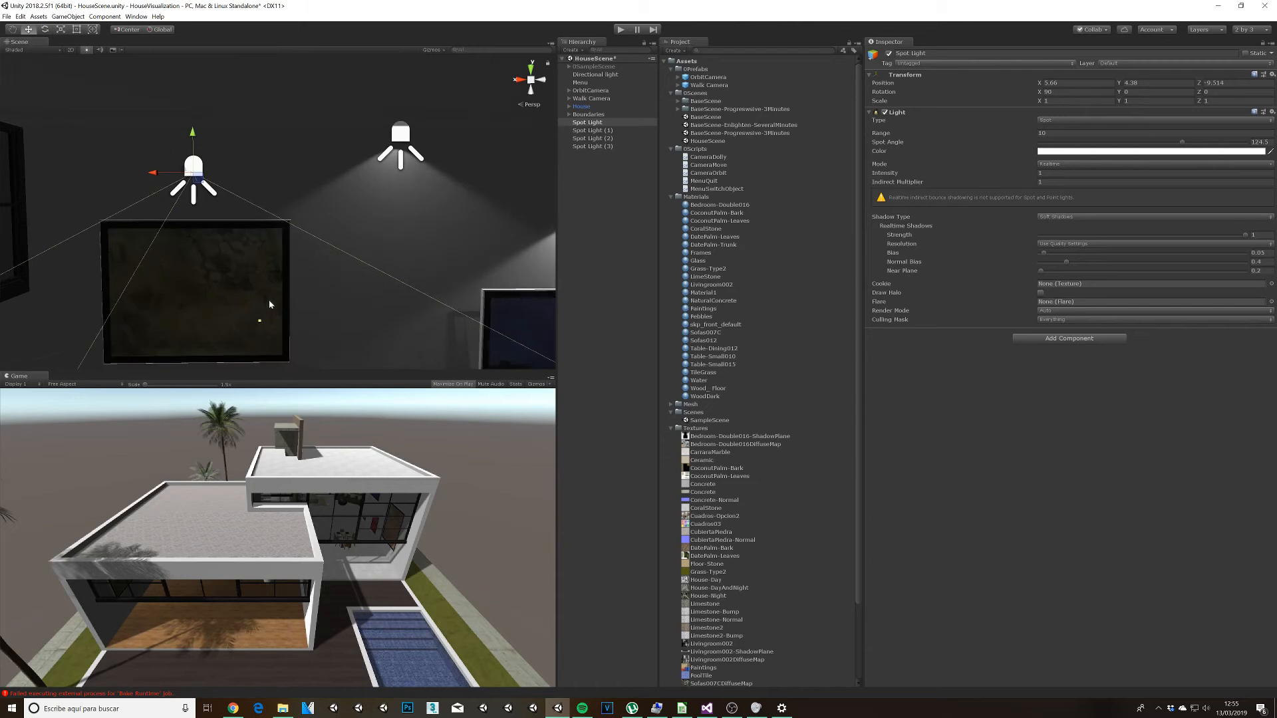
alt+drag(241, 310, 351, 321)
scroll(278, 314, up, 4)
middle_drag(277, 314, 356, 322)
drag(256, 154, 250, 158)
alt+drag(467, 270, 330, 272)
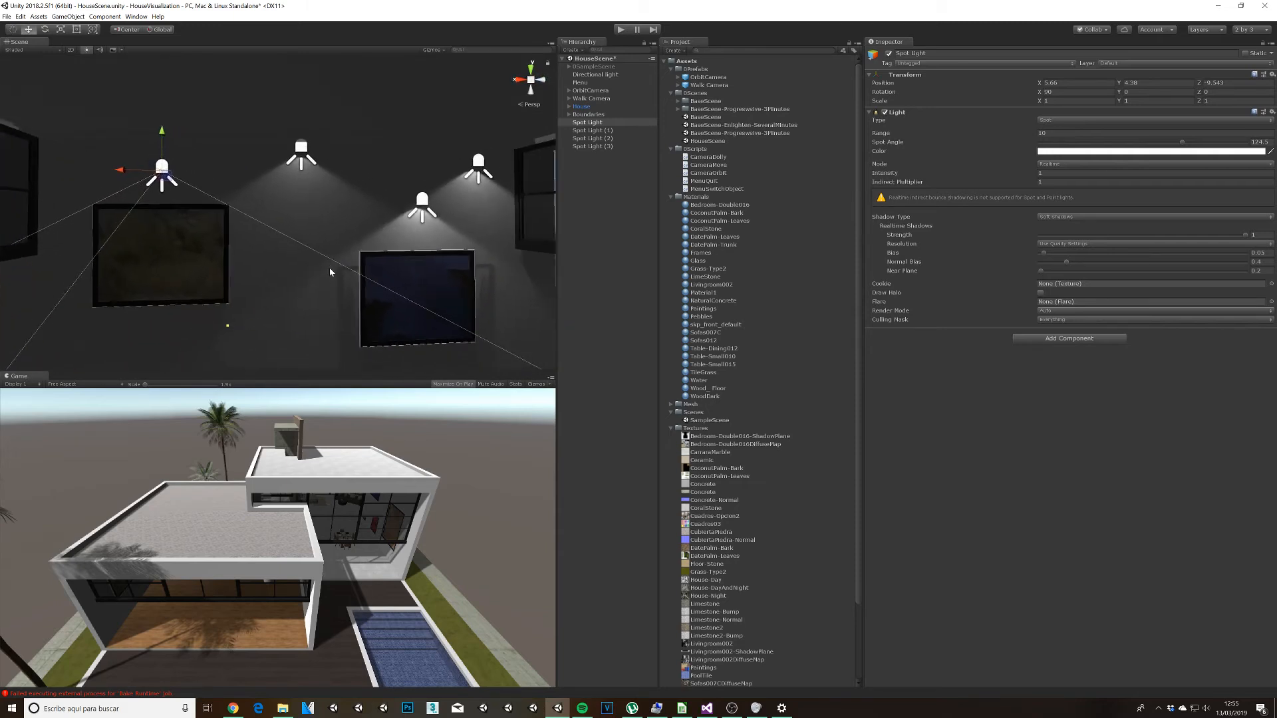
drag(179, 185, 175, 186)
Step: Delete the spotlight between the paintings and the one to the upper right of the blue painting
click(303, 149)
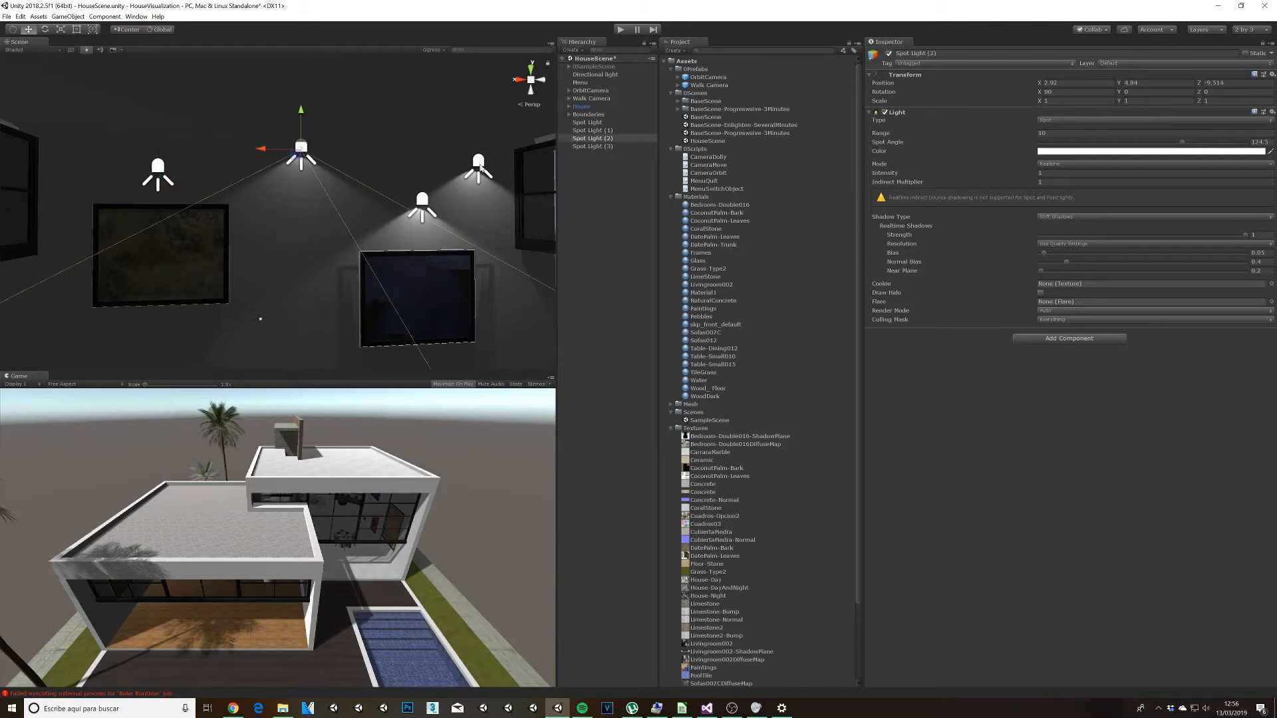
key(Delete)
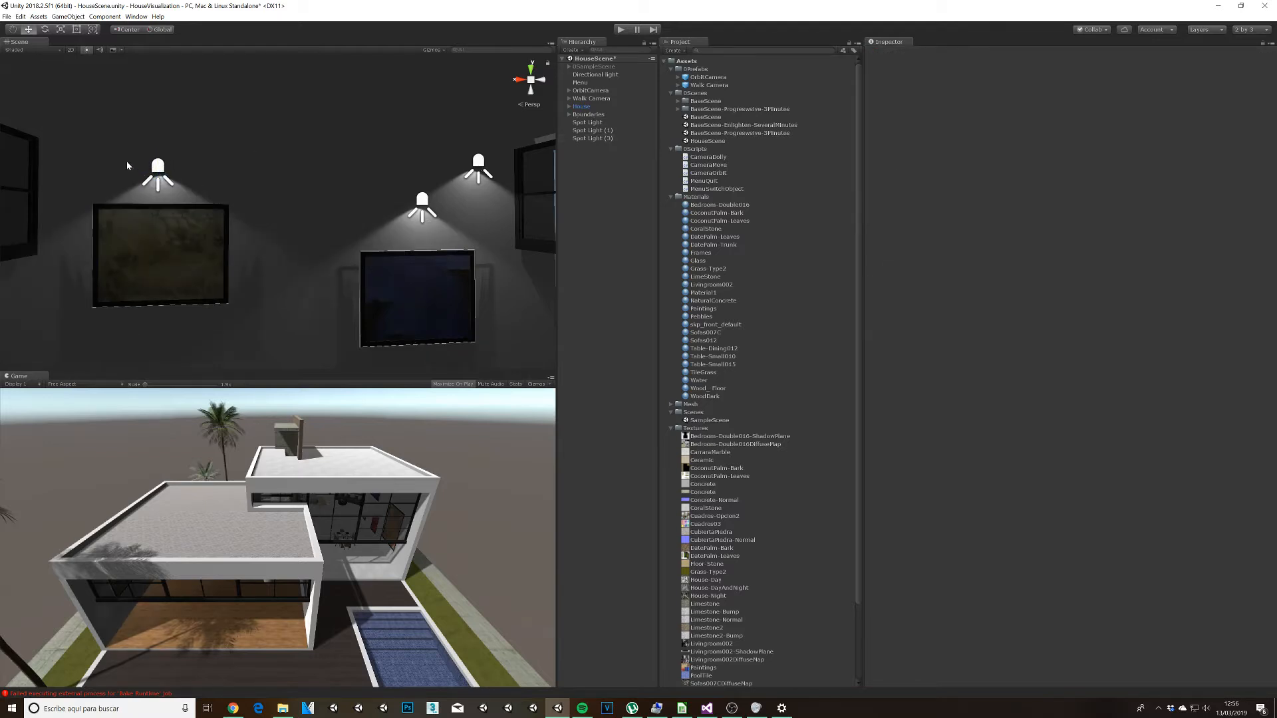
click(477, 164)
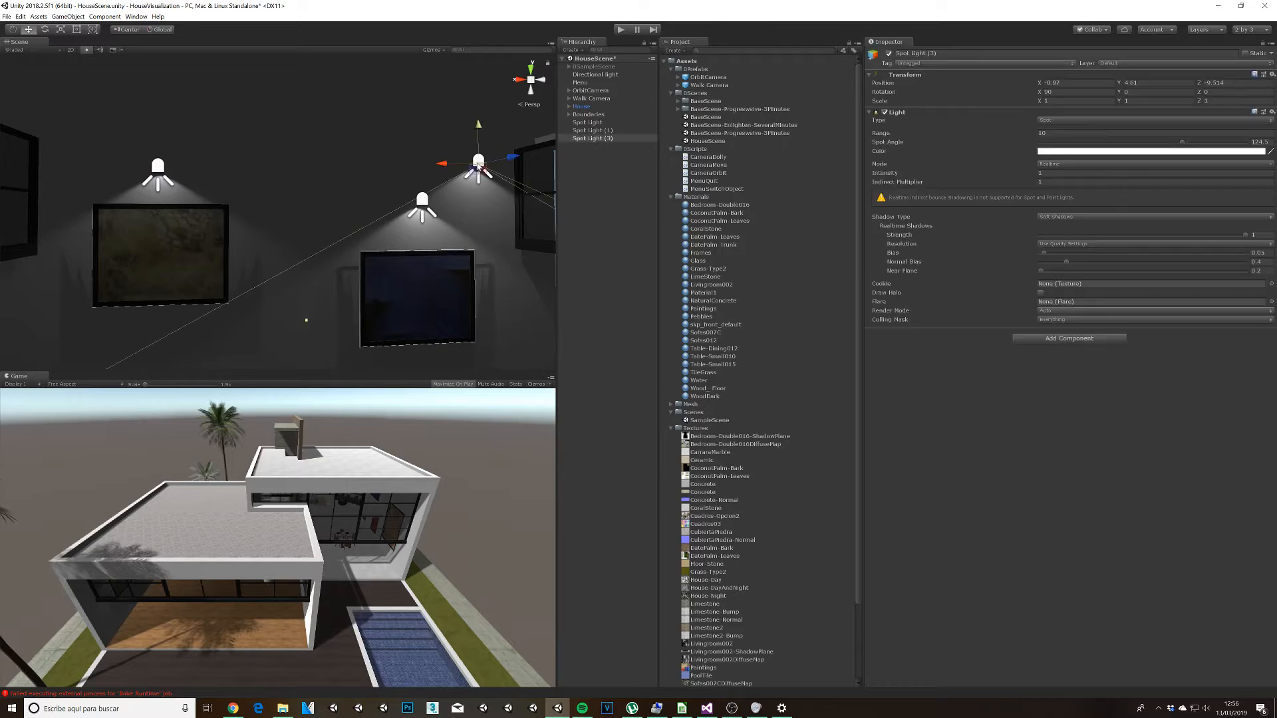
key(Delete)
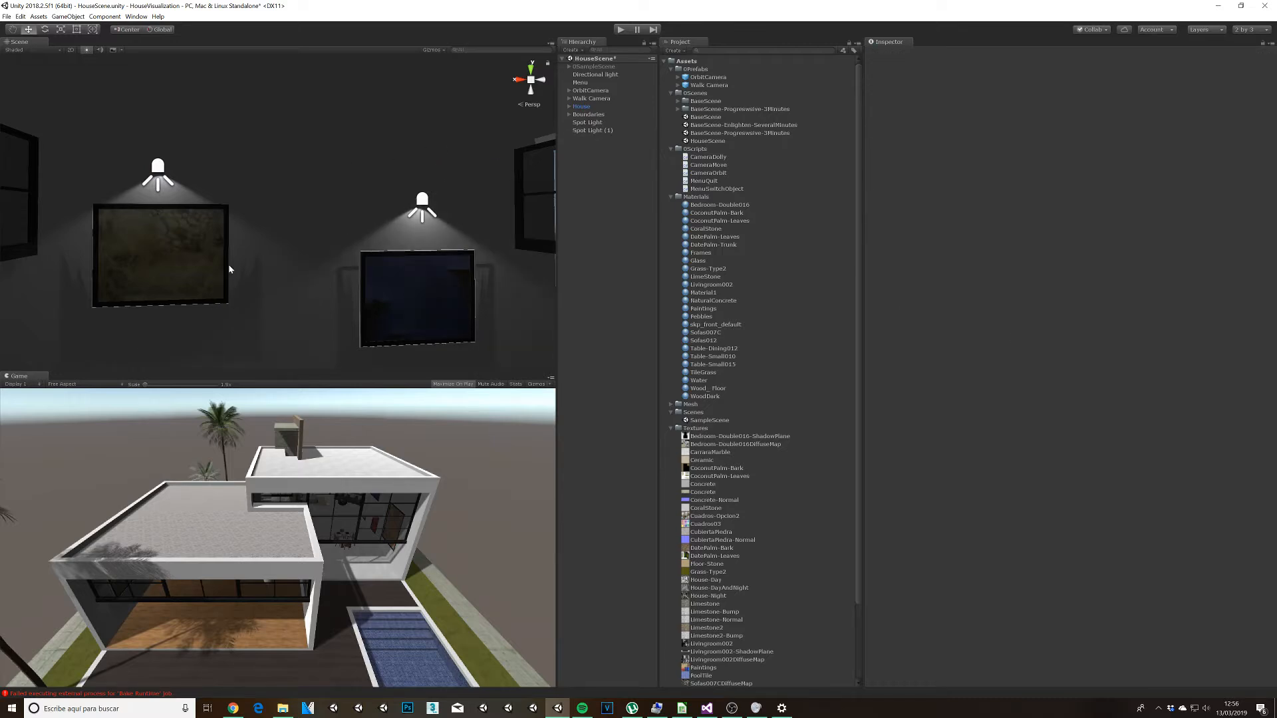
Step: Duplicate the spotlight above the dark brown painting and move the copy to the painting on the opposite wall, at about Z 1.11
click(158, 173)
scroll(172, 268, down, 7)
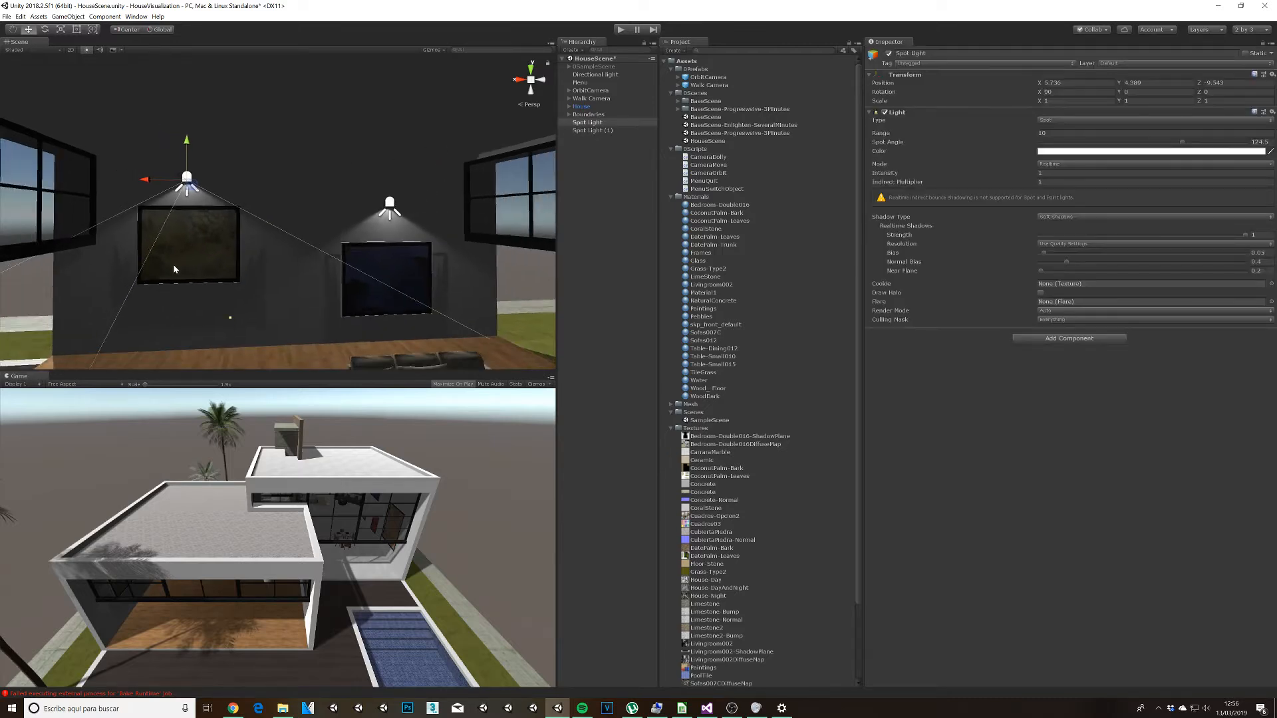
alt+drag(157, 304, 311, 242)
scroll(310, 243, up, 3)
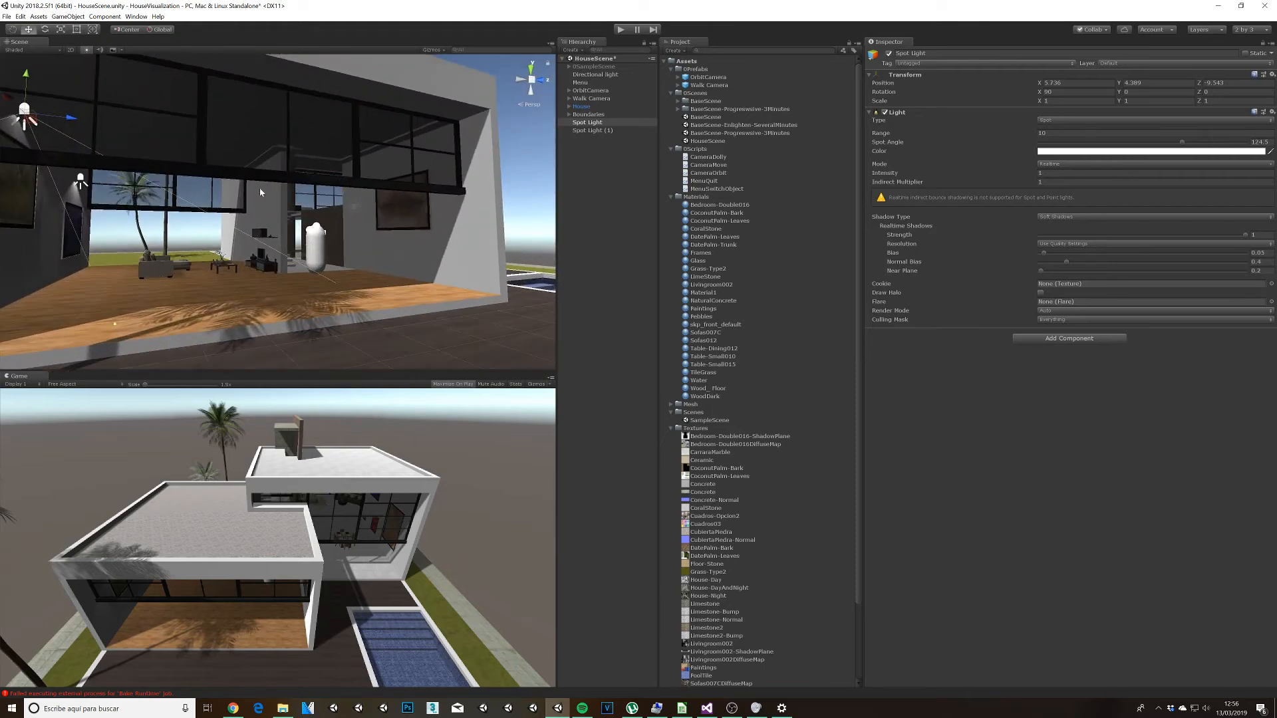
key(ctrl+d)
drag(70, 121, 616, 165)
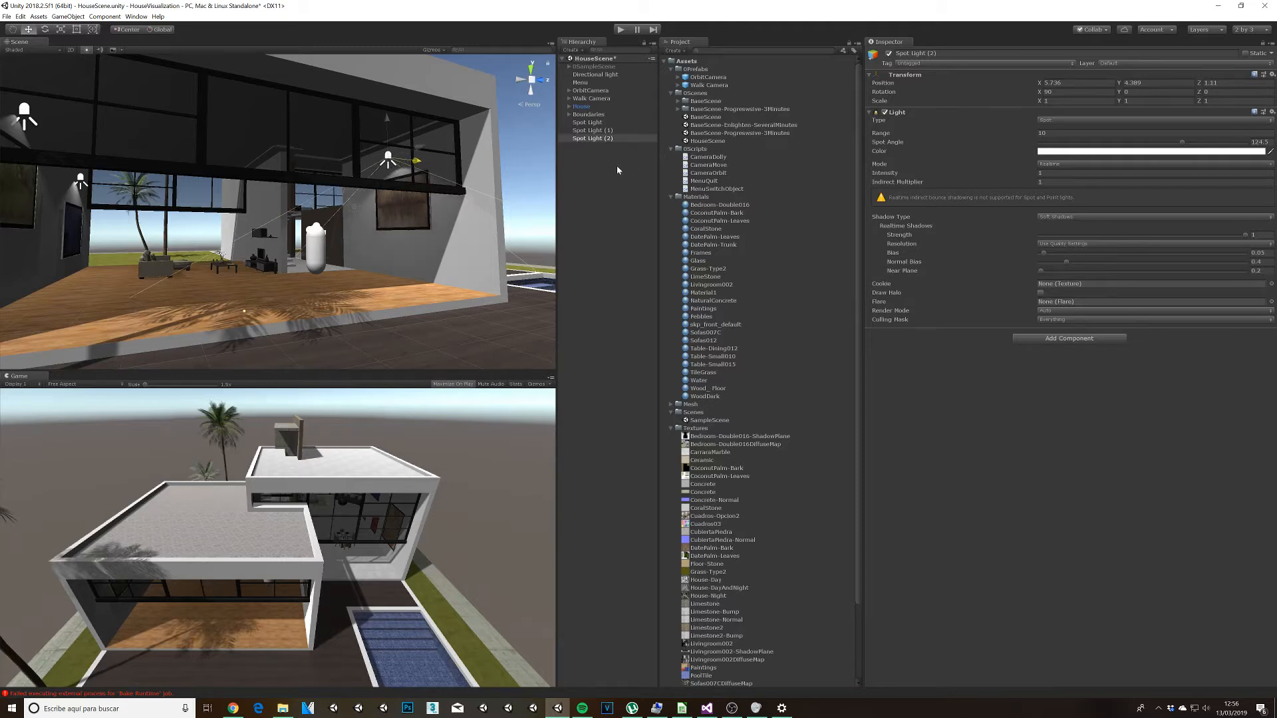
Step: Duplicate that spotlight and move the copy into the adjoining dining wing, to about X -0.66 and Z 7.7
alt+drag(393, 232, 249, 266)
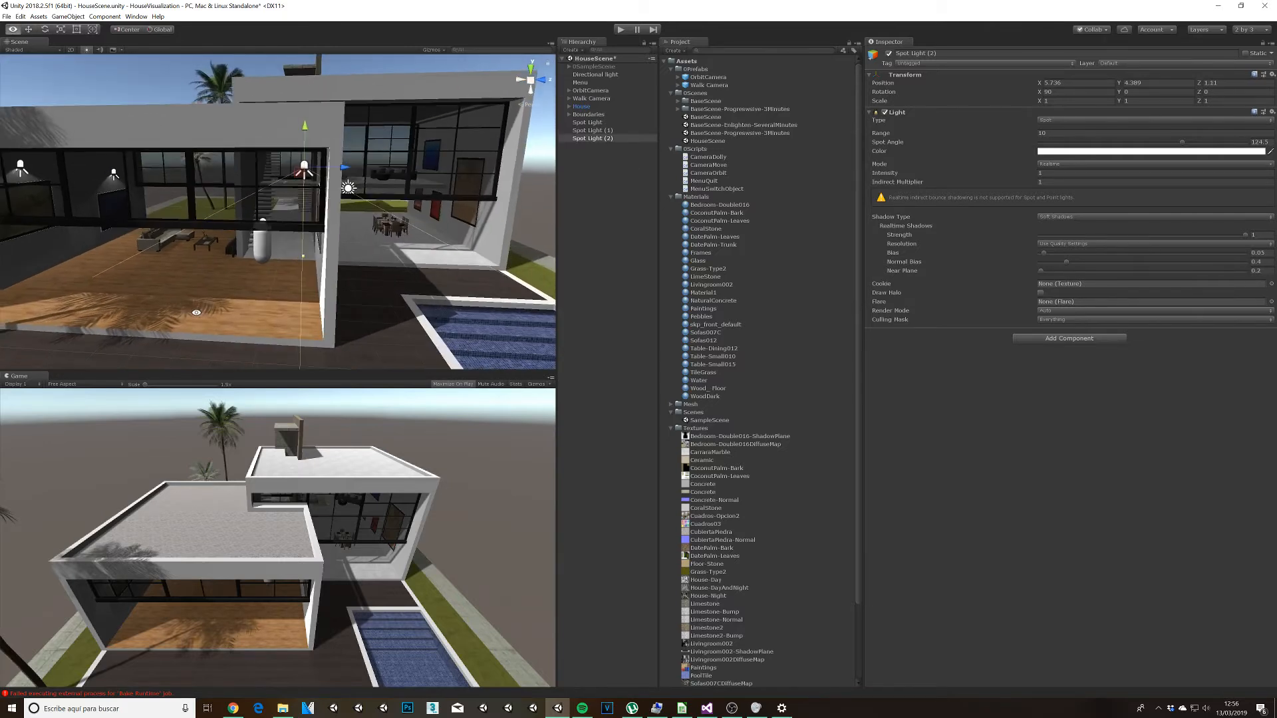
key(ctrl+d)
alt+drag(308, 178, 533, 160)
middle_drag(475, 208, 240, 229)
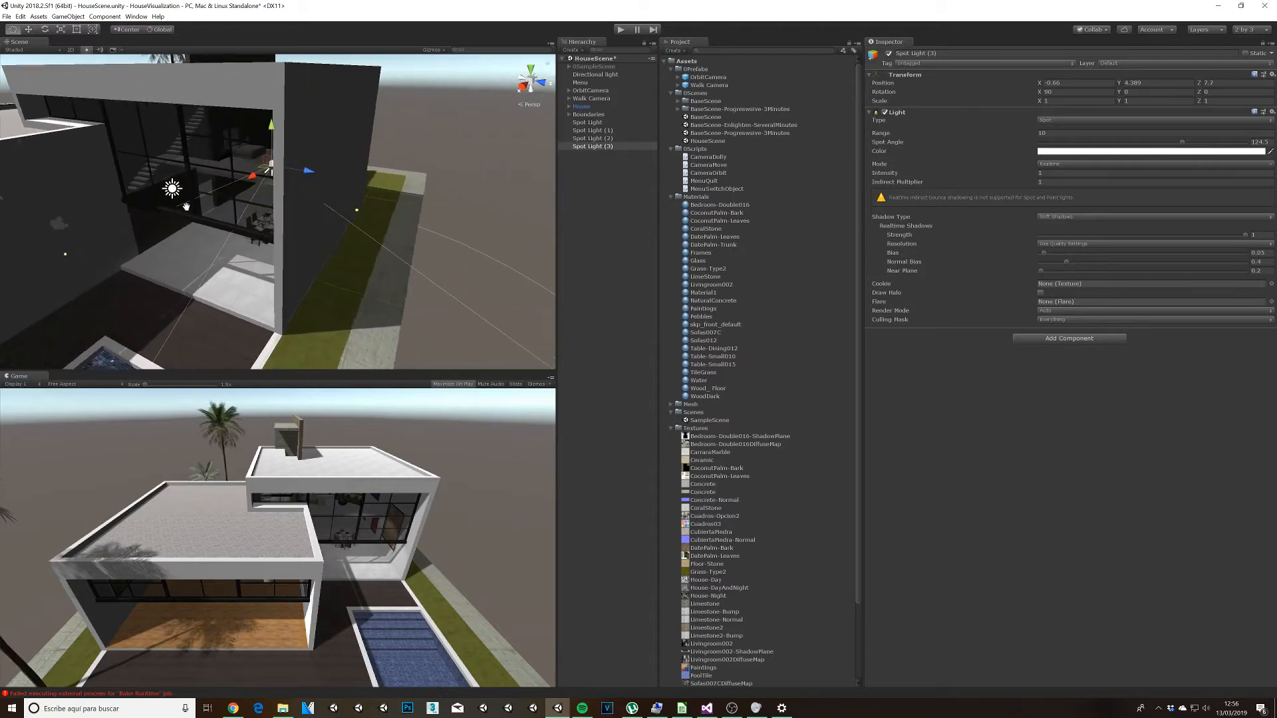
Step: Reposition the dining wing spotlight just above the tall brown painting beside the large window
scroll(239, 230, up, 2)
scroll(238, 229, up, 3)
alt+drag(368, 208, 692, 208)
scroll(89, 283, down, 3)
middle_drag(89, 279, 180, 287)
alt+drag(180, 286, 296, 245)
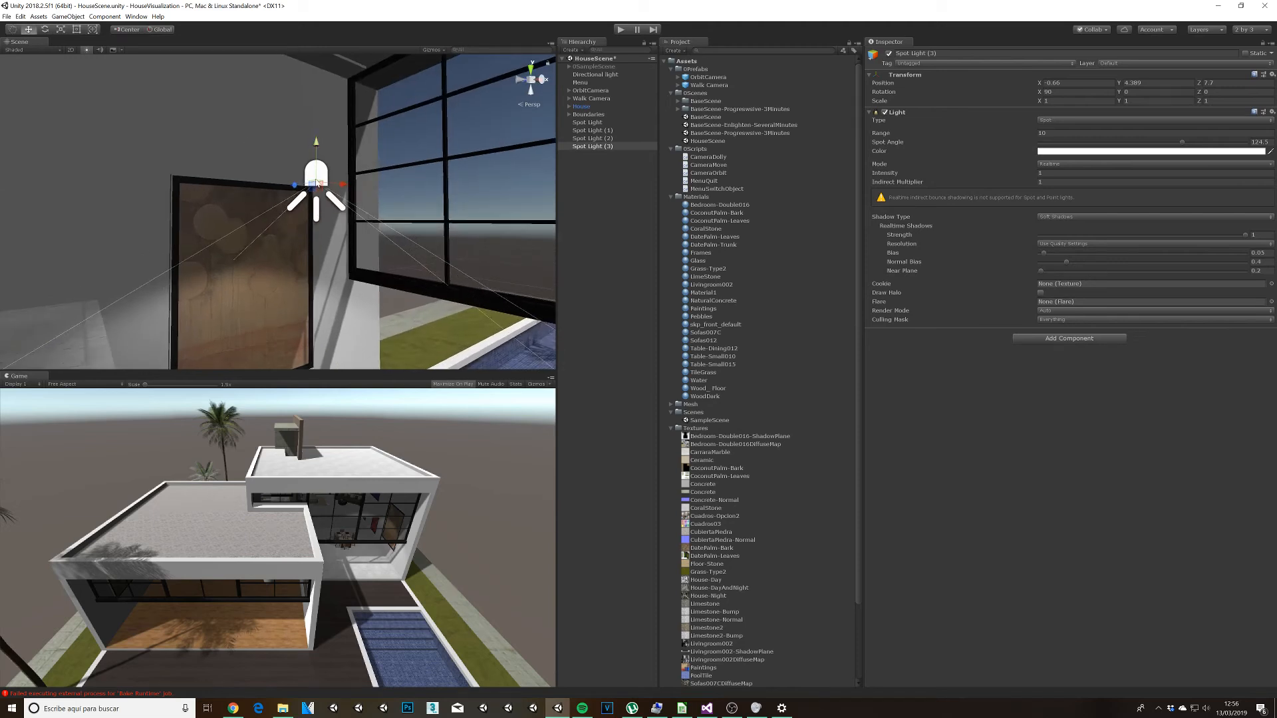
mouse_move(318, 184)
mouse_down()
mouse_move(260, 198)
mouse_move(263, 106)
mouse_up()
Step: Duplicate the spotlight and place the copy above the upper-floor blue painting, at about Y 6.41 and Z 9.487
mouse_move(329, 263)
alt+mouse_down()
mouse_move(353, 277)
mouse_move(306, 318)
mouse_move(216, 306)
mouse_move(418, 143)
mouse_move(131, 133)
mouse_move(141, 121)
alt+mouse_up()
key(ctrl+d)
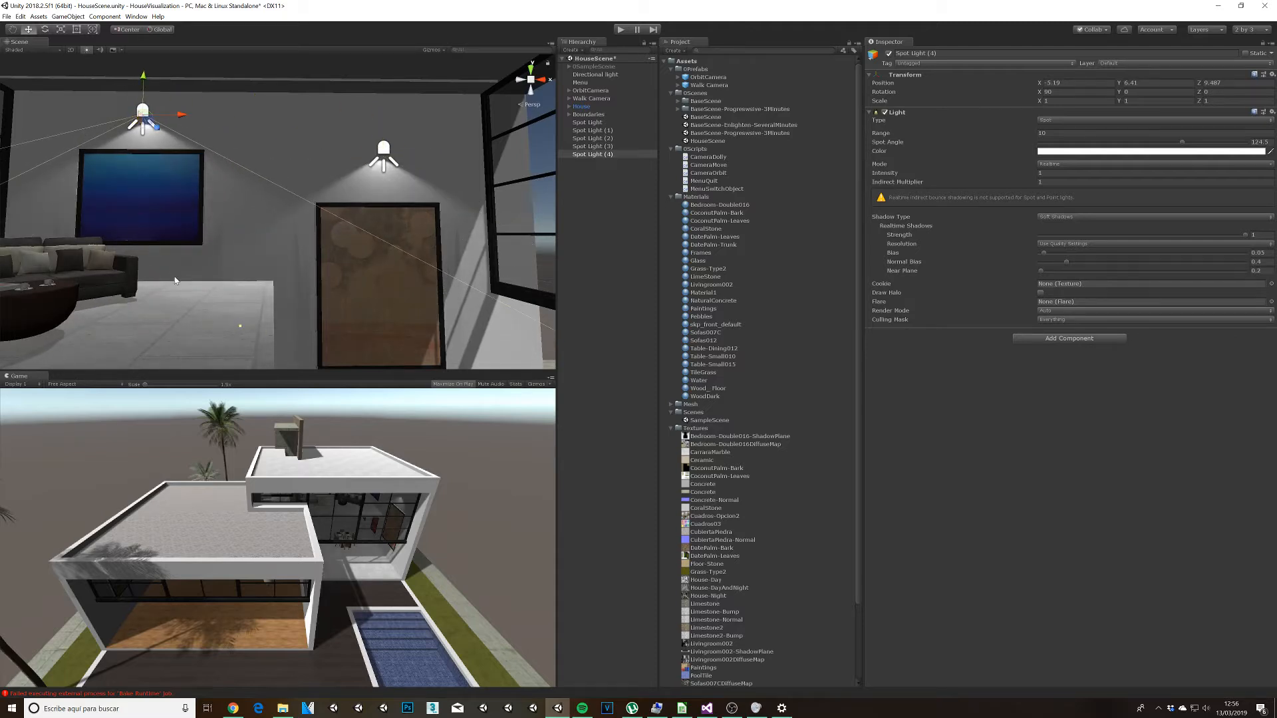
middle_drag(155, 224, 186, 218)
Step: Duplicate the spotlight and lower the copy to the red painting nearest the tall one, at about Y 2.1
key(ctrl+d)
drag(178, 122, 262, 305)
middle_drag(262, 304, 261, 279)
key(f)
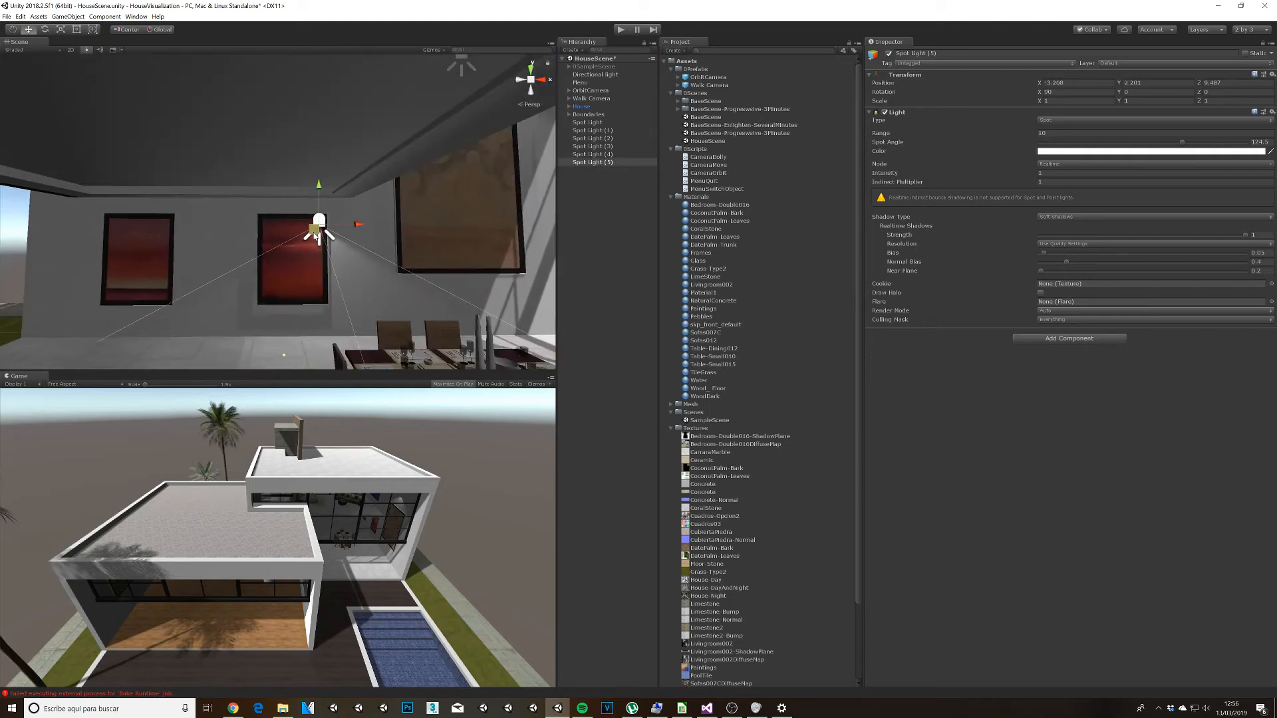
Step: Duplicate the spotlight and place the copy above the other red painting, at about X -5.723 and Y 2.611
drag(312, 234, 169, 205)
key(ctrl+d)
alt+drag(341, 270, 195, 302)
Step: Inspect the placed spotlights in both wings from outside the house
scroll(194, 302, down, 10)
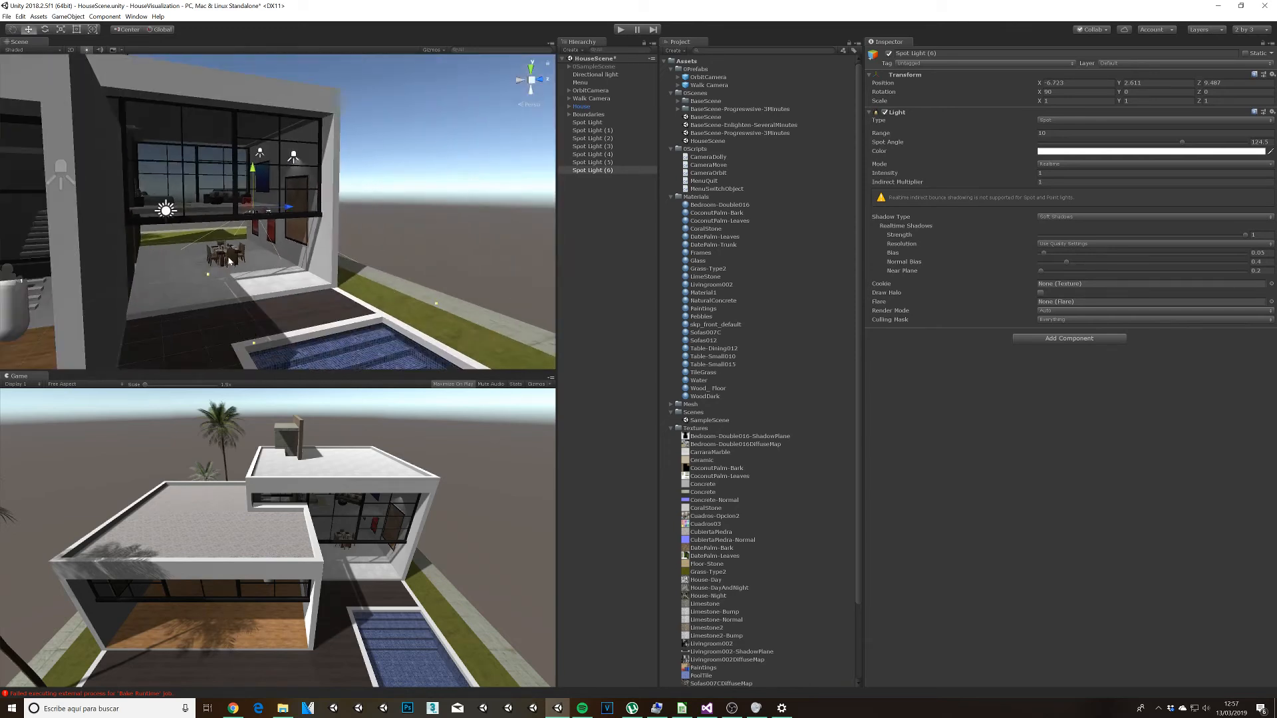
middle_drag(246, 256, 383, 256)
scroll(382, 254, down, 10)
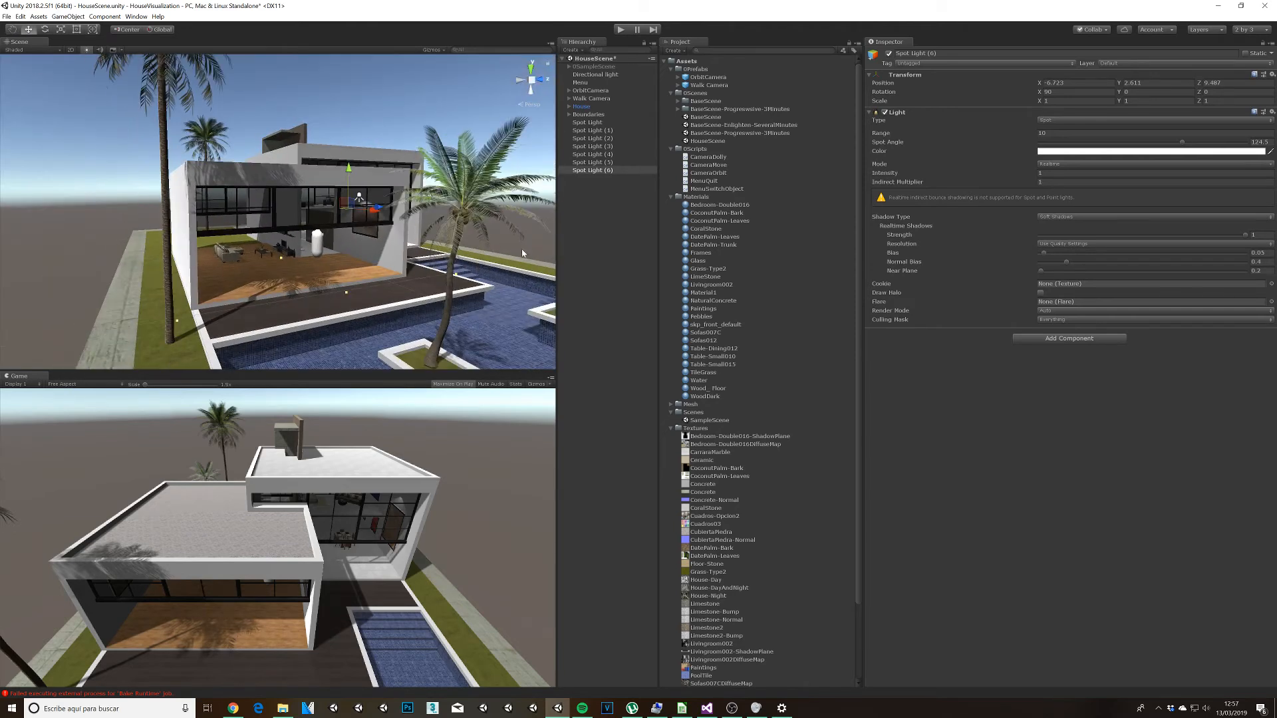
click(522, 254)
alt+drag(523, 253, 333, 241)
scroll(333, 241, up, 10)
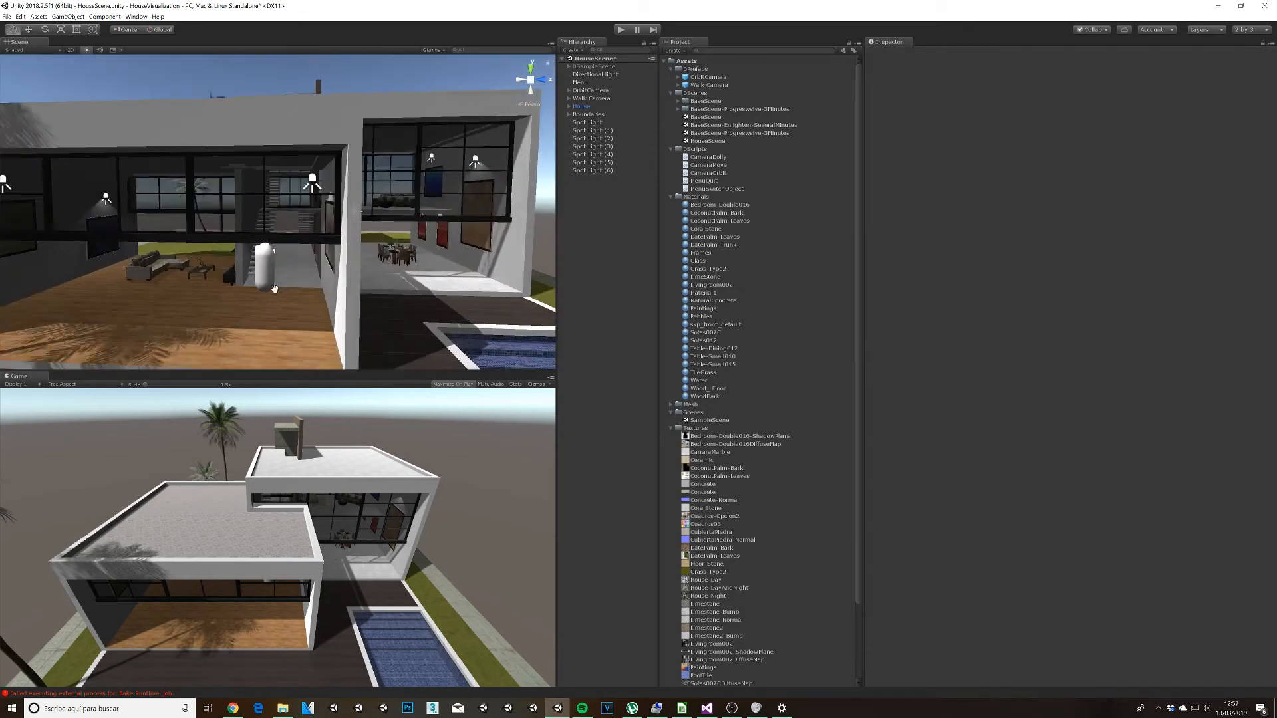
middle_drag(275, 289, 438, 293)
alt+drag(439, 293, 256, 264)
scroll(256, 264, down, 3)
middle_drag(256, 264, 377, 291)
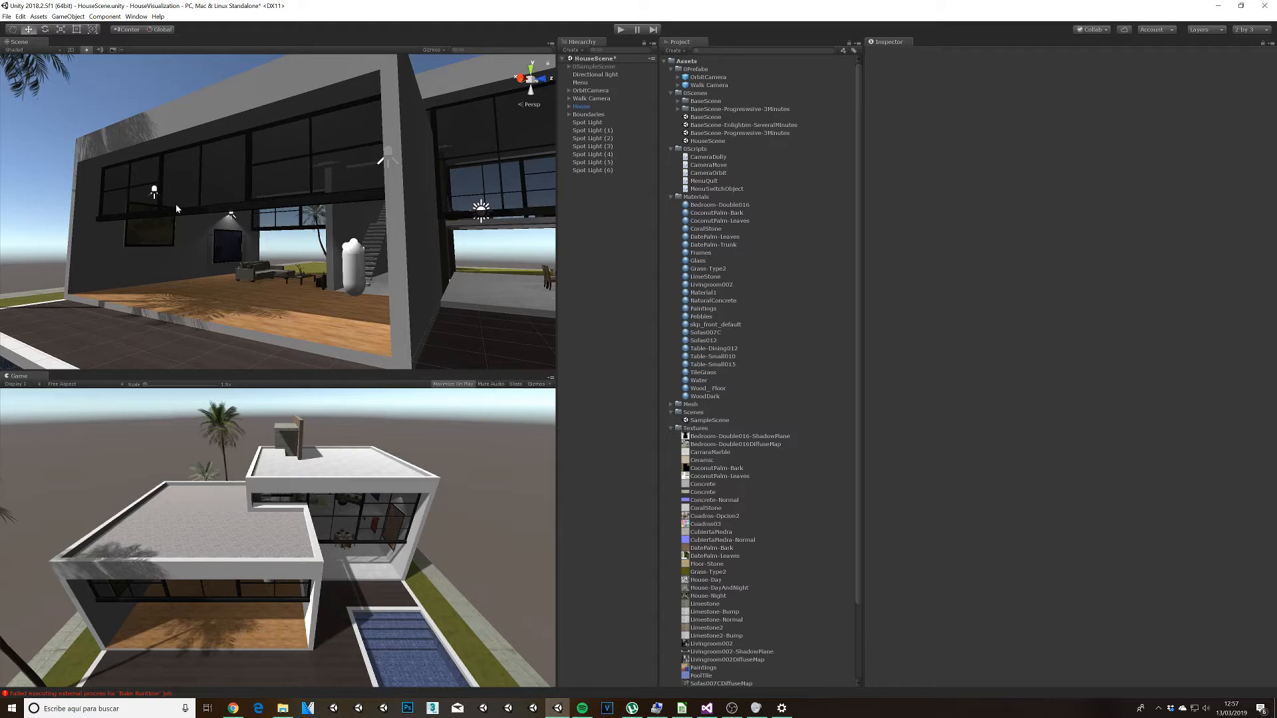
Step: Run the scene, switch to the walking camera and examine the spotlights over the living room's two dark paintings
click(620, 29)
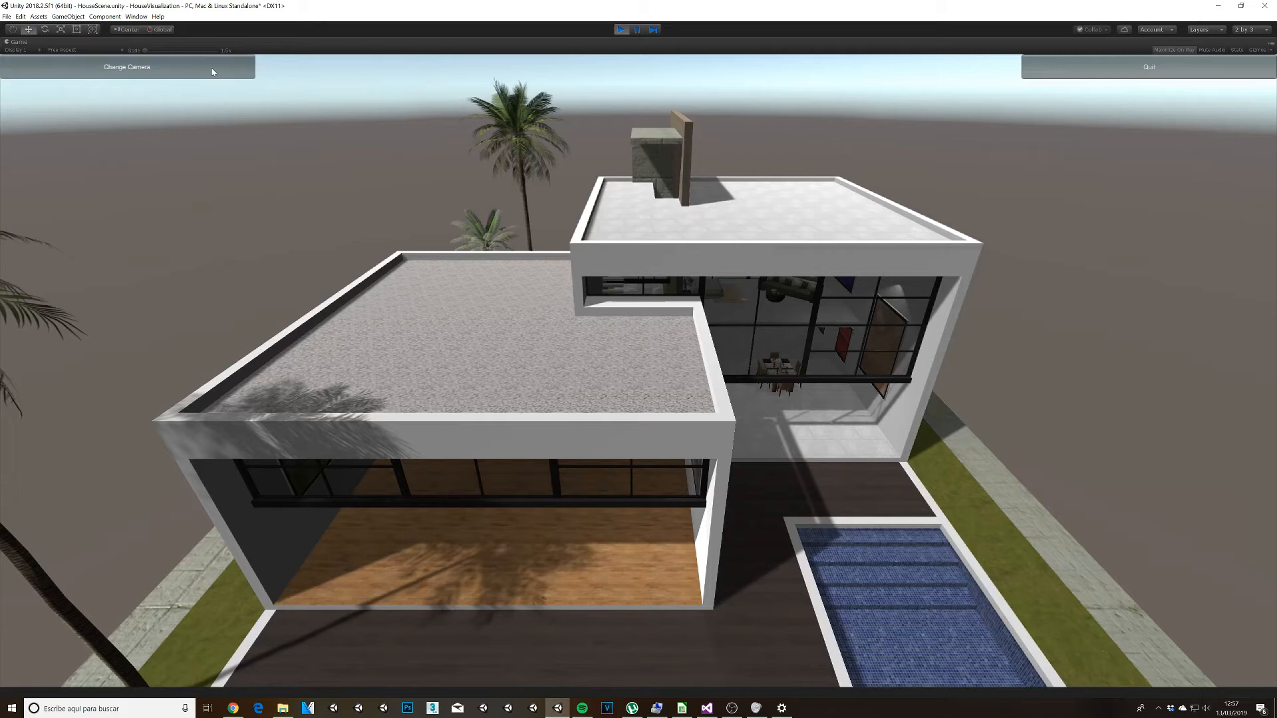
click(211, 68)
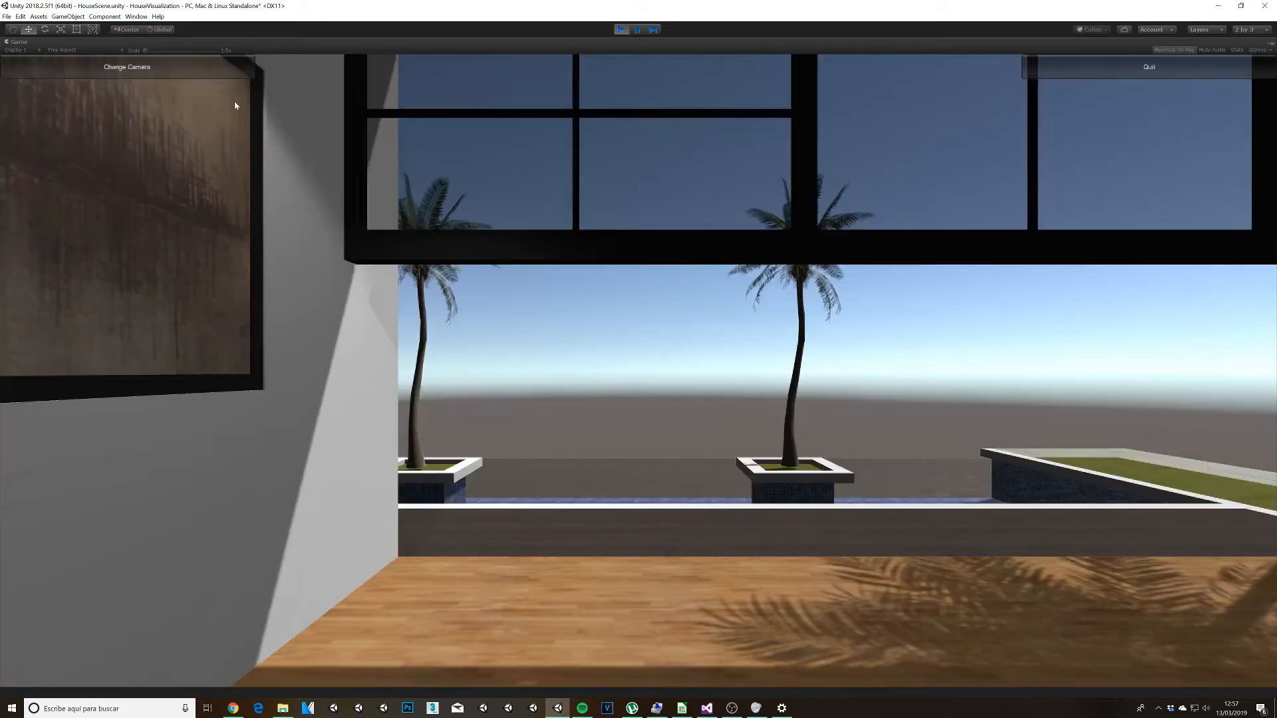
key(w)
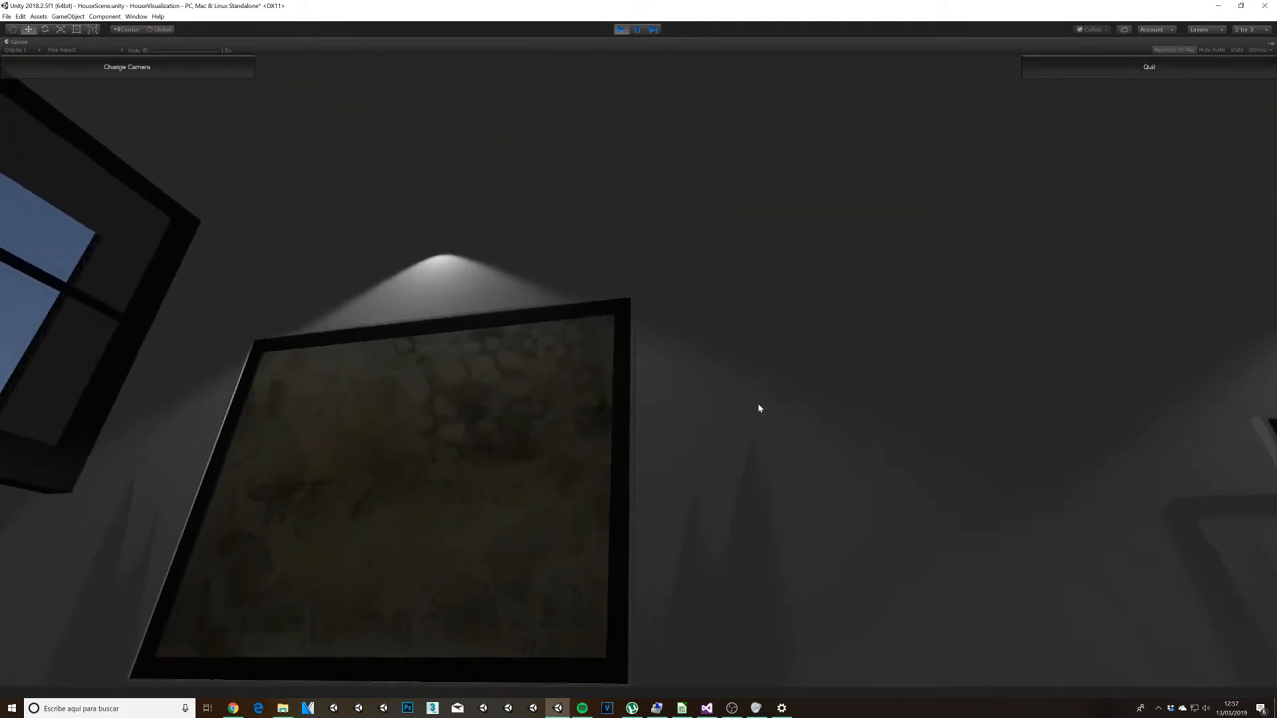
key(s)
key(w)
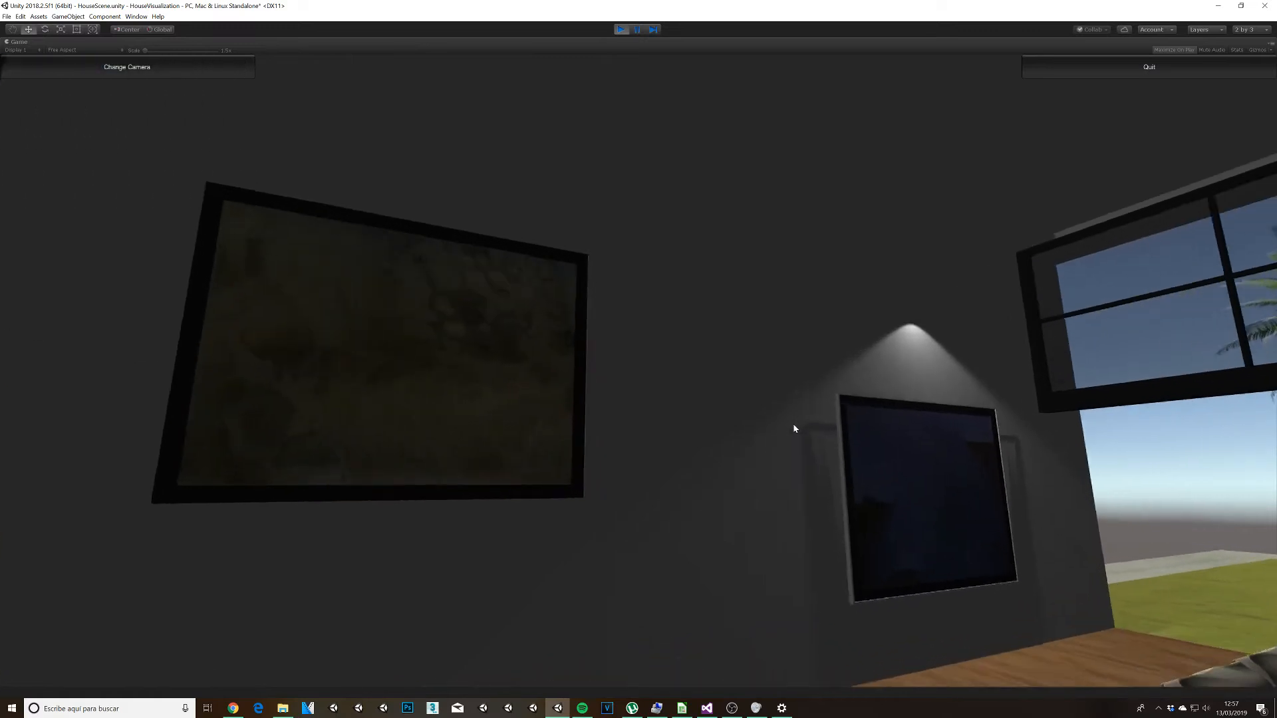
key(s)
Step: Walk across the living room to the light brown painting and examine its spotlight
key(w)
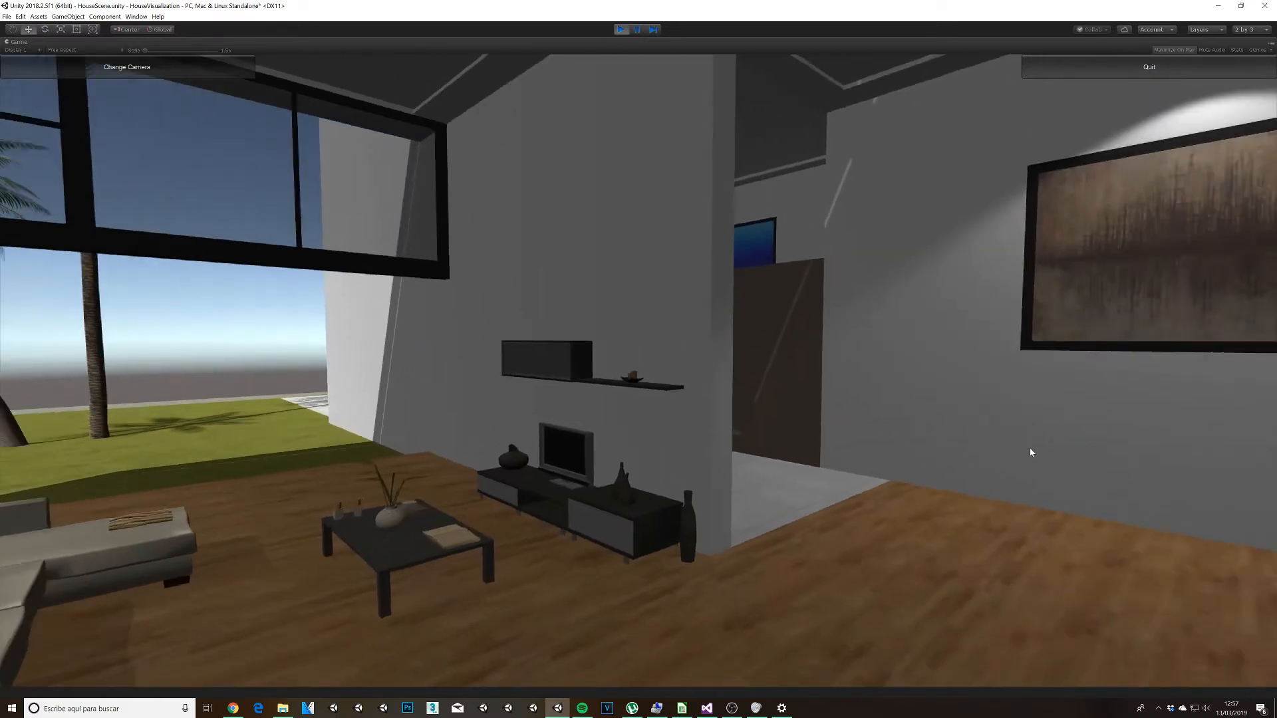
key(w)
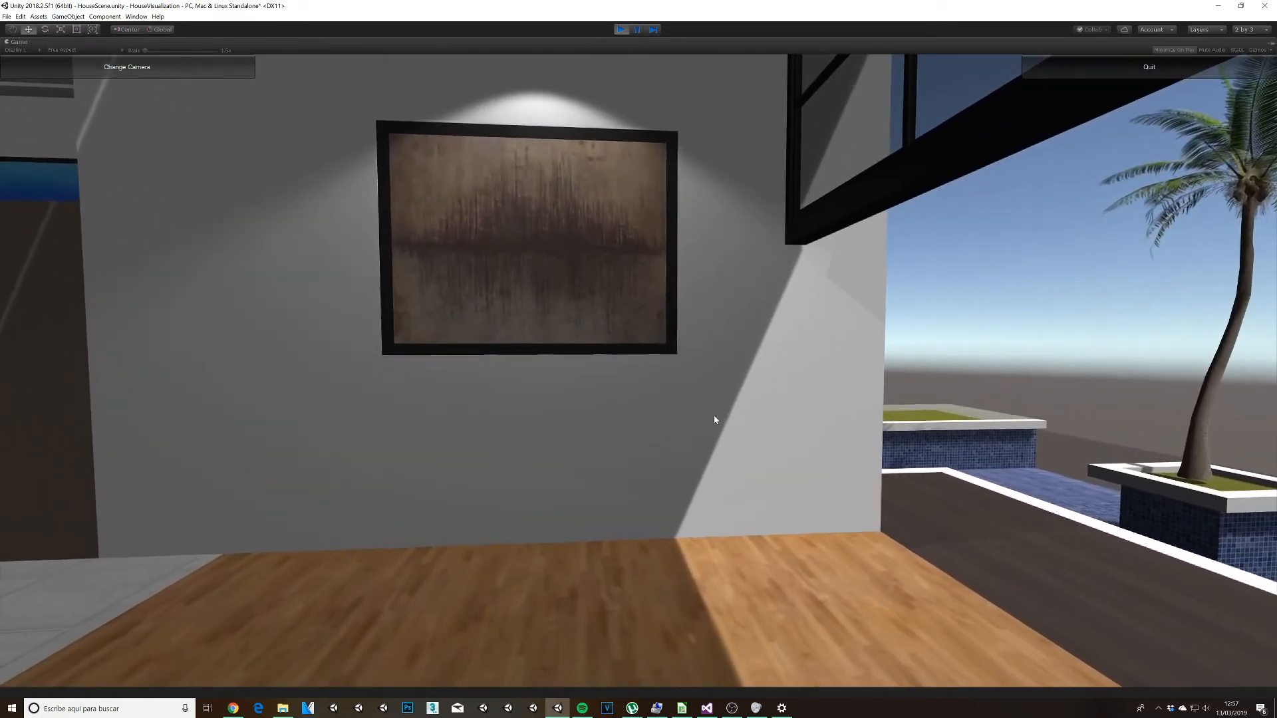
key(w)
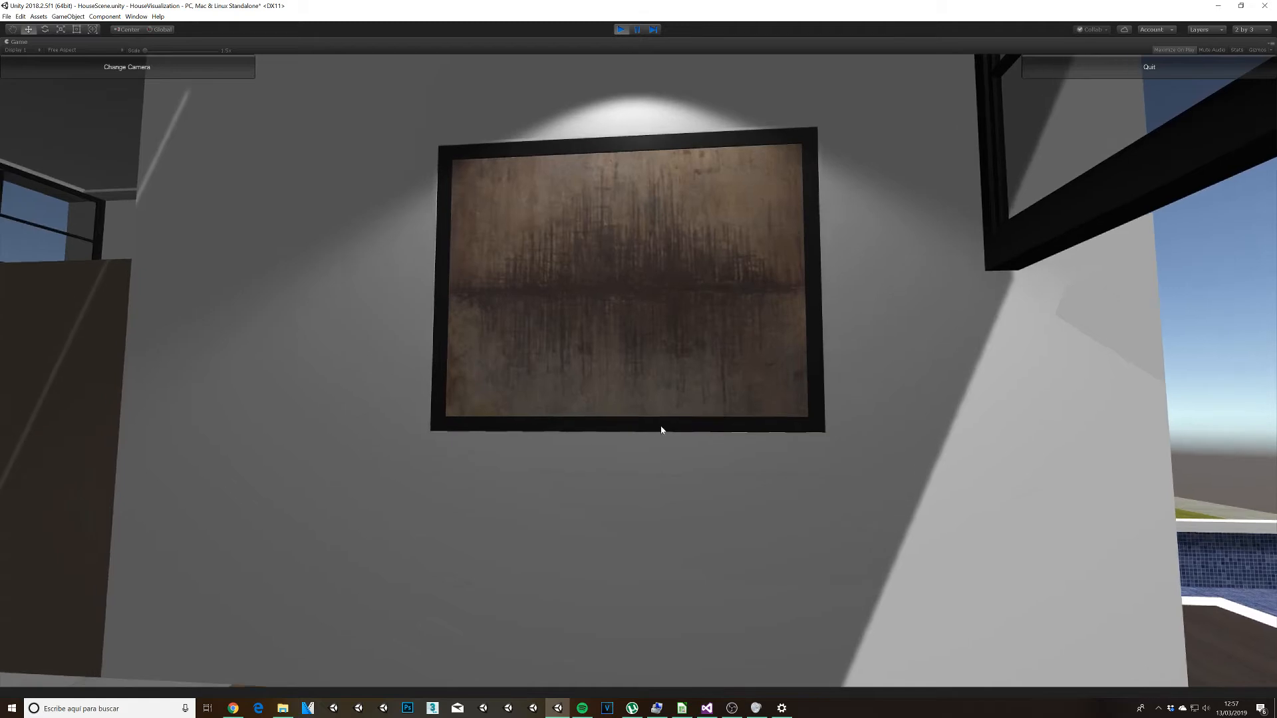
Step: Walk past the stairs into the dining area and examine the lighting on its tall, blue and red paintings
key(w)
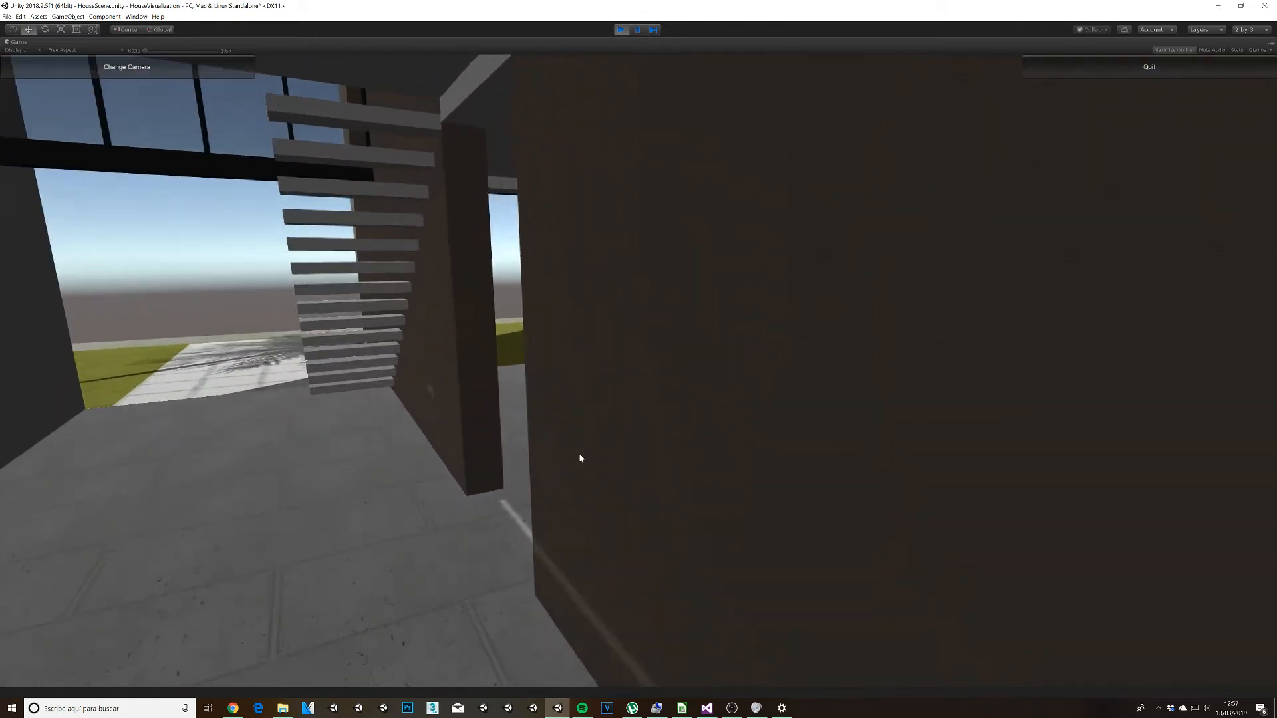
key(w)
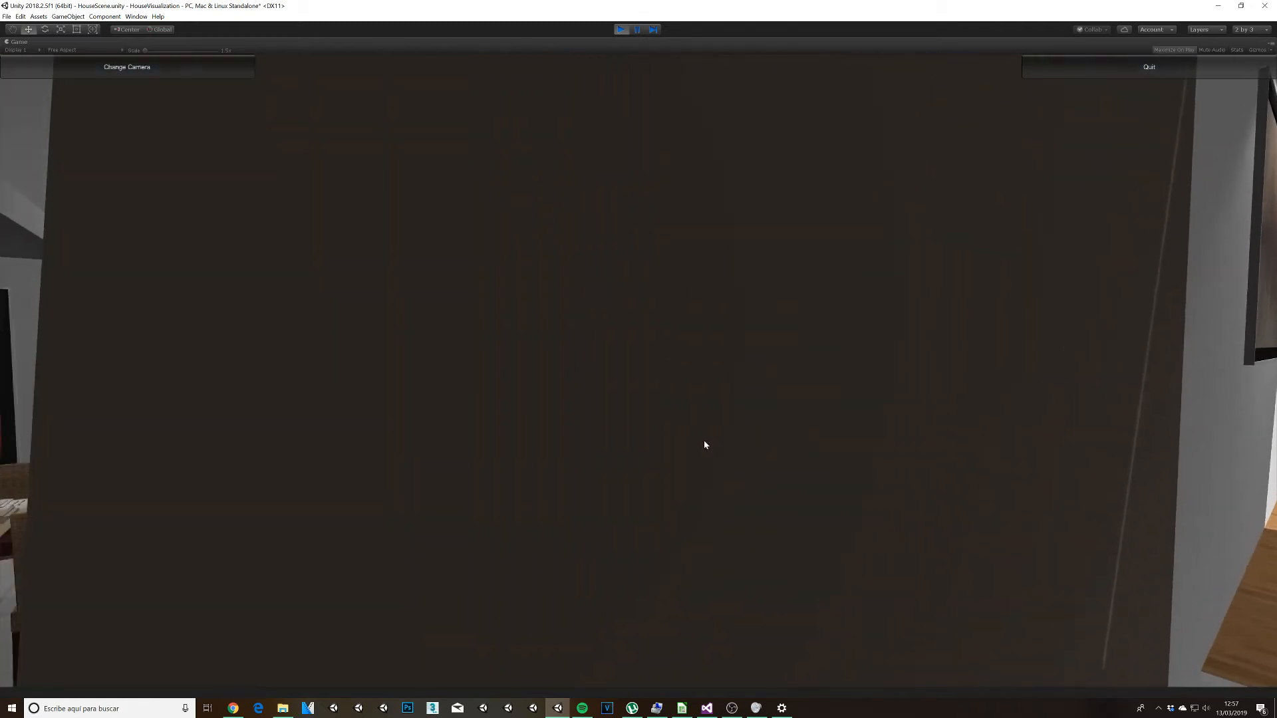
key(w)
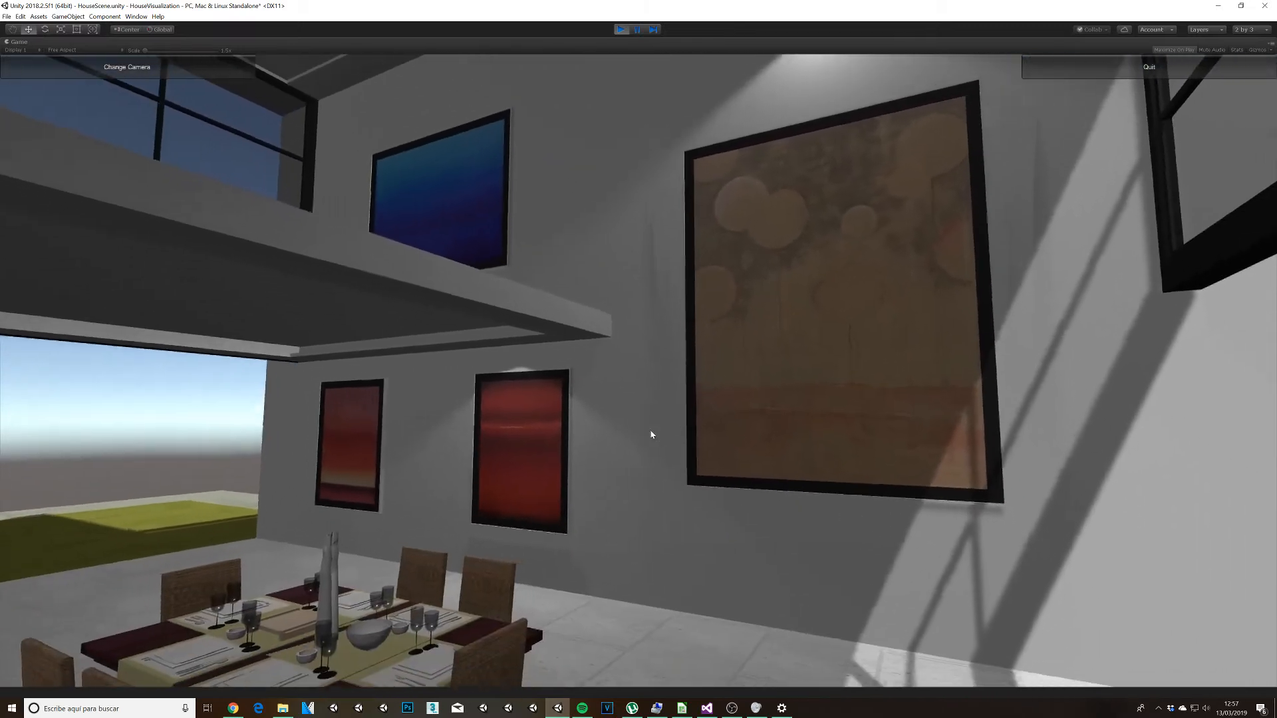
right_drag(650, 431, 649, 421)
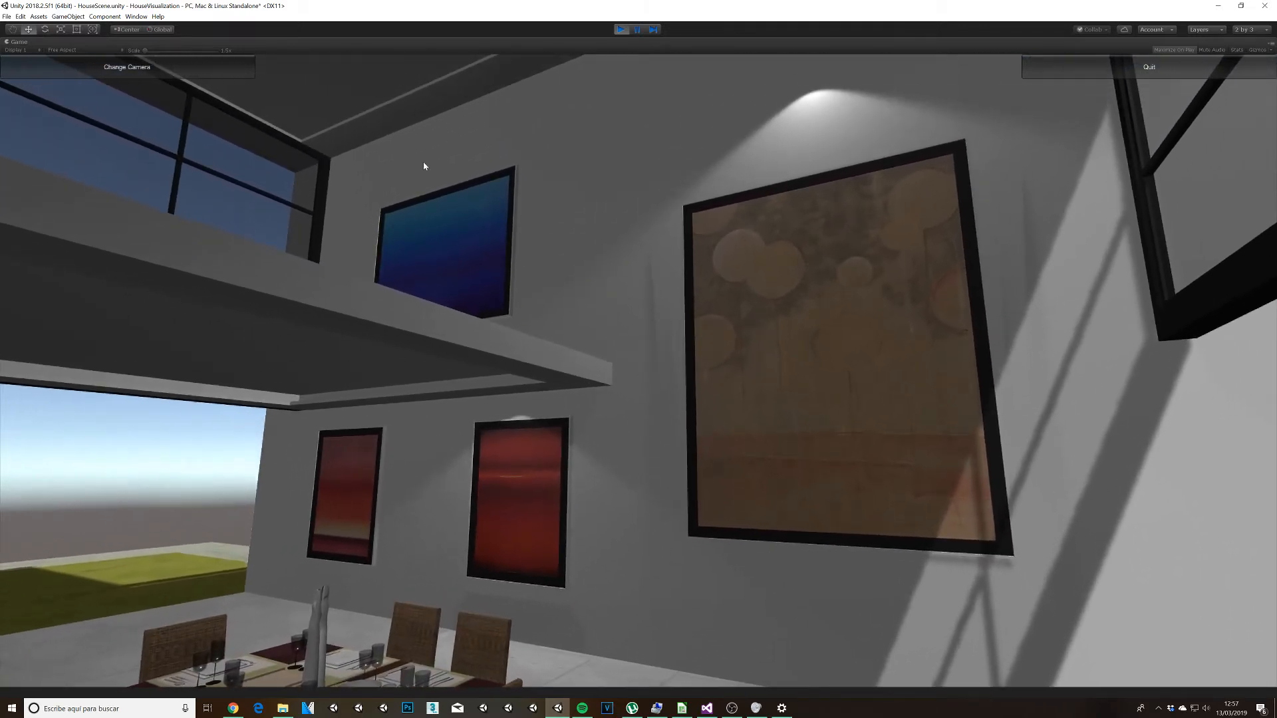
right_drag(593, 482, 628, 424)
Step: Walk outside to view the lit rooms, switch to the orbit camera and stop the running scene
key(w)
key(a)
key(a)
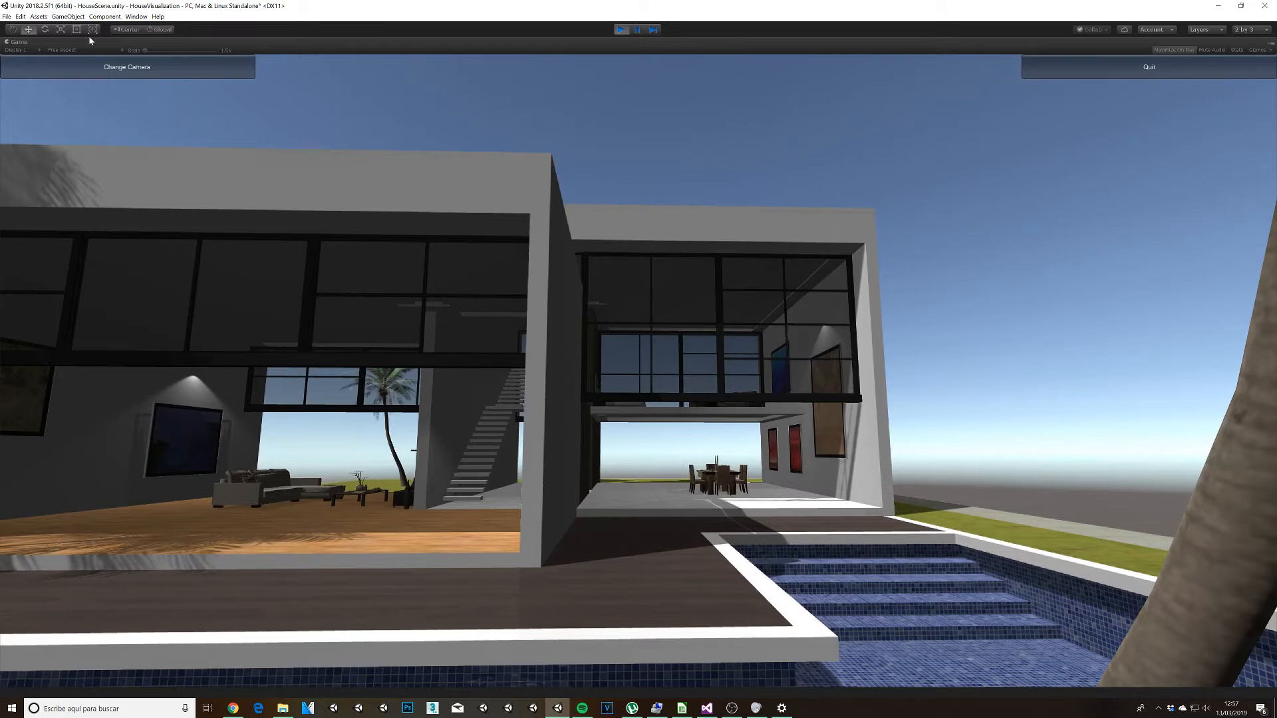
click(159, 62)
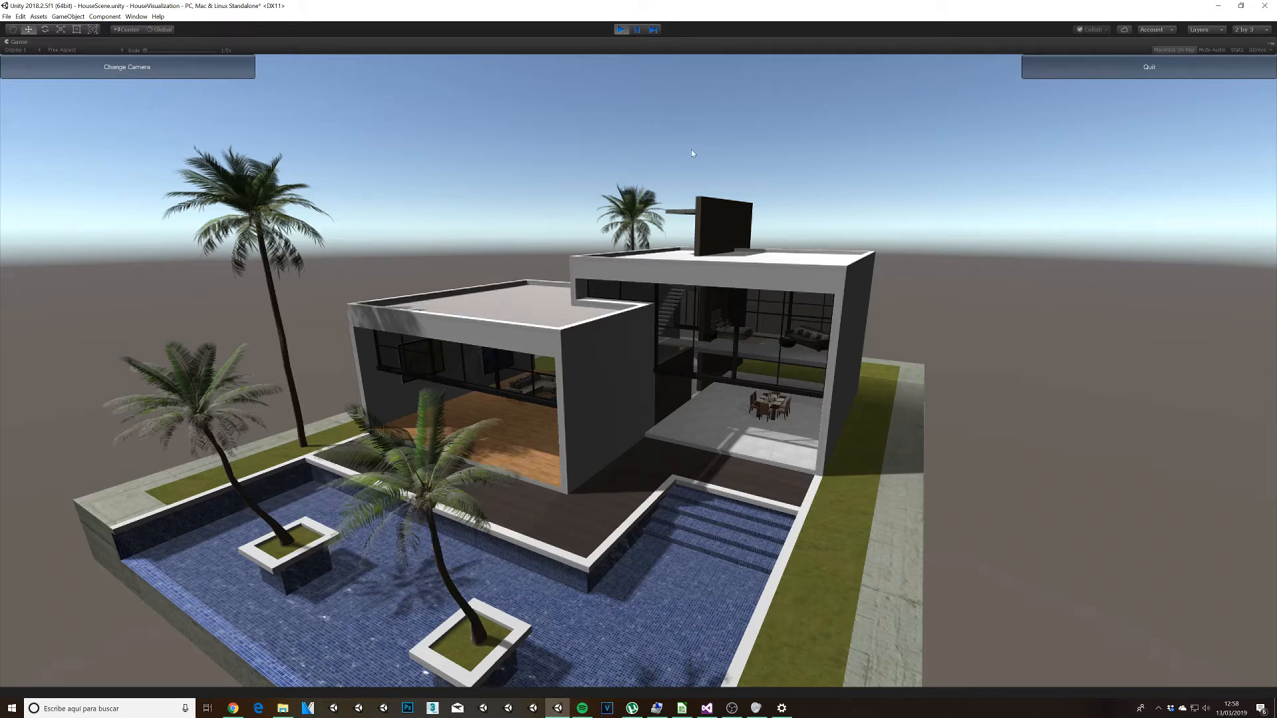
click(622, 30)
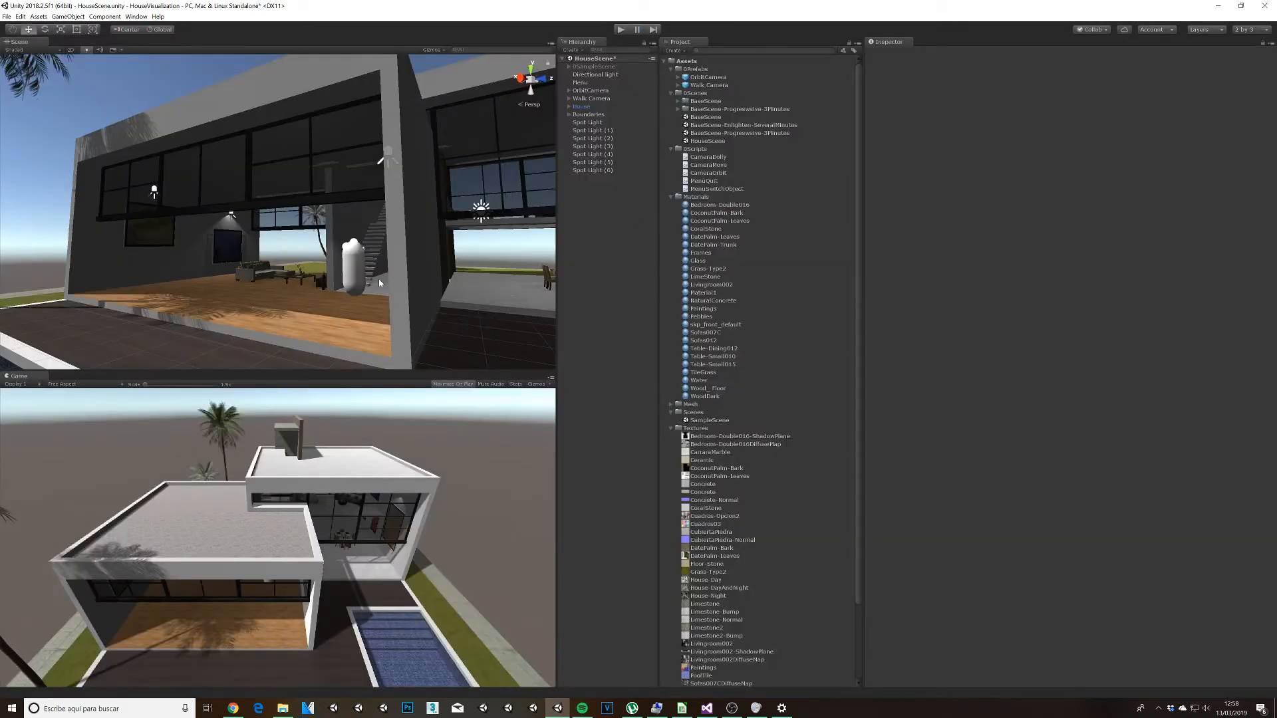
alt+drag(379, 283, 338, 321)
scroll(338, 321, down, 8)
alt+drag(401, 265, 371, 335)
middle_drag(341, 300, 349, 241)
scroll(349, 241, up, 4)
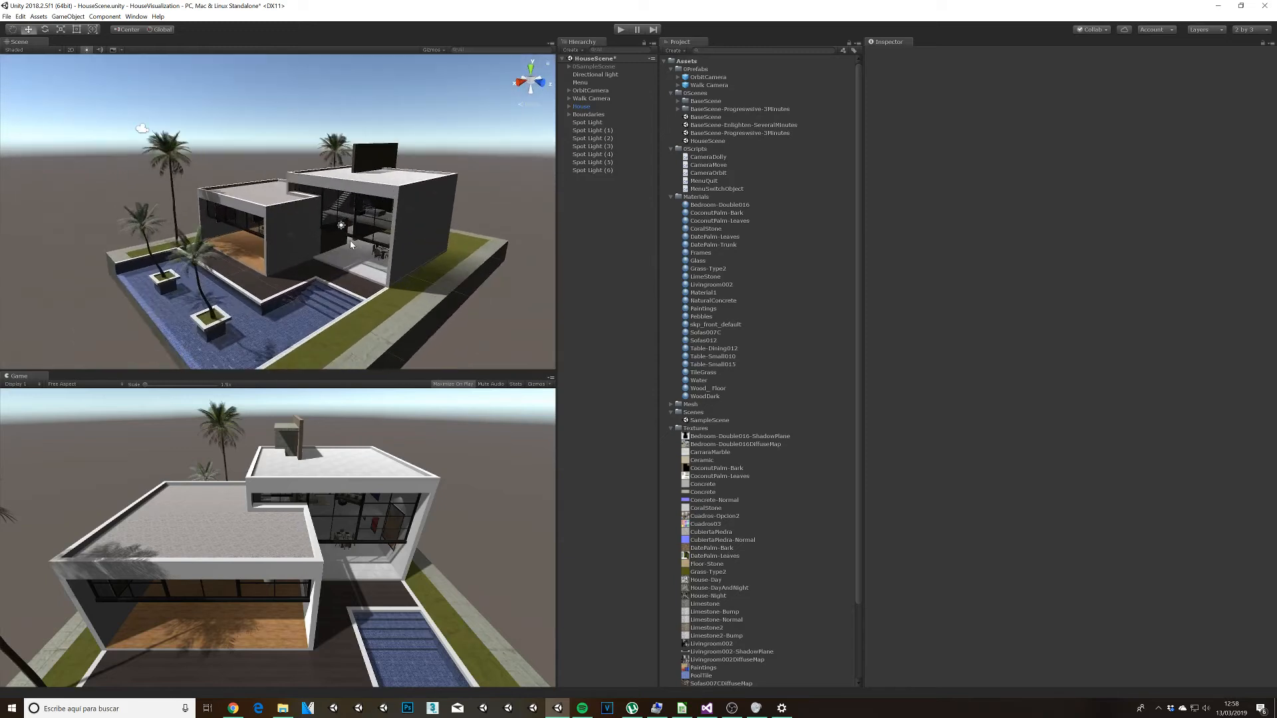
scroll(350, 240, up, 1)
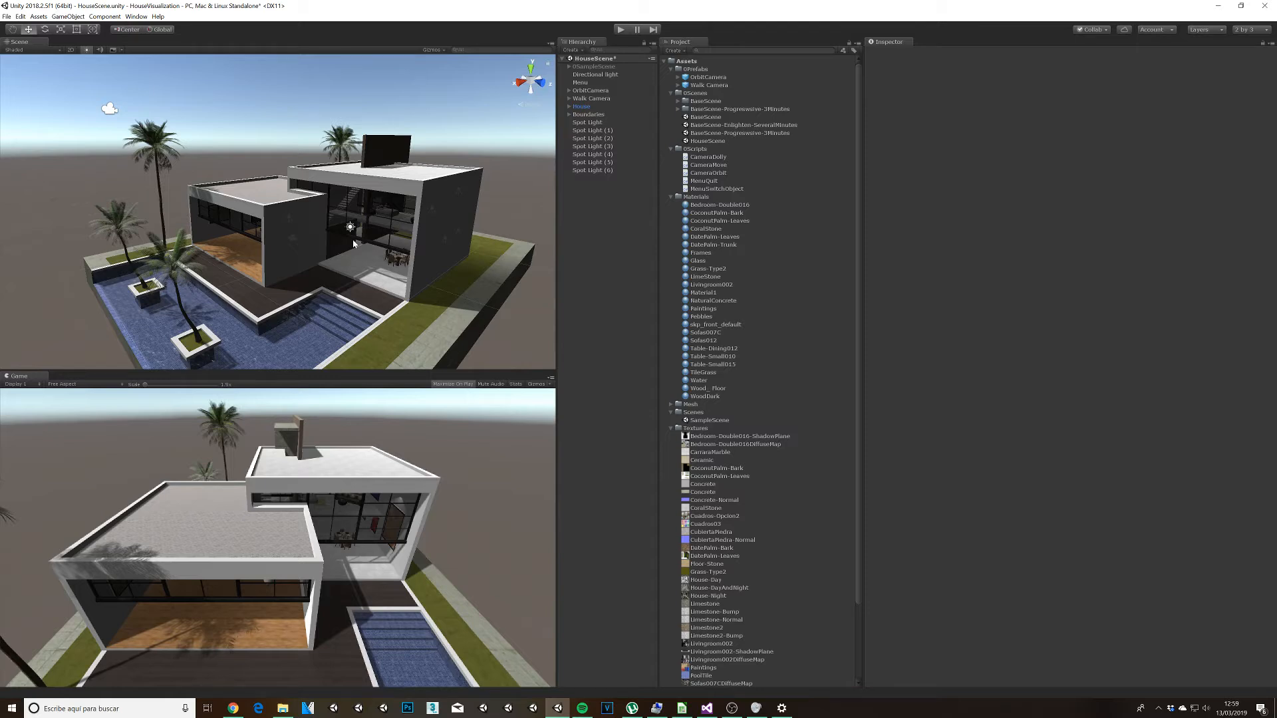
Step: Create an empty game object and set its position to X 0, Y 0, Z 0
click(593, 124)
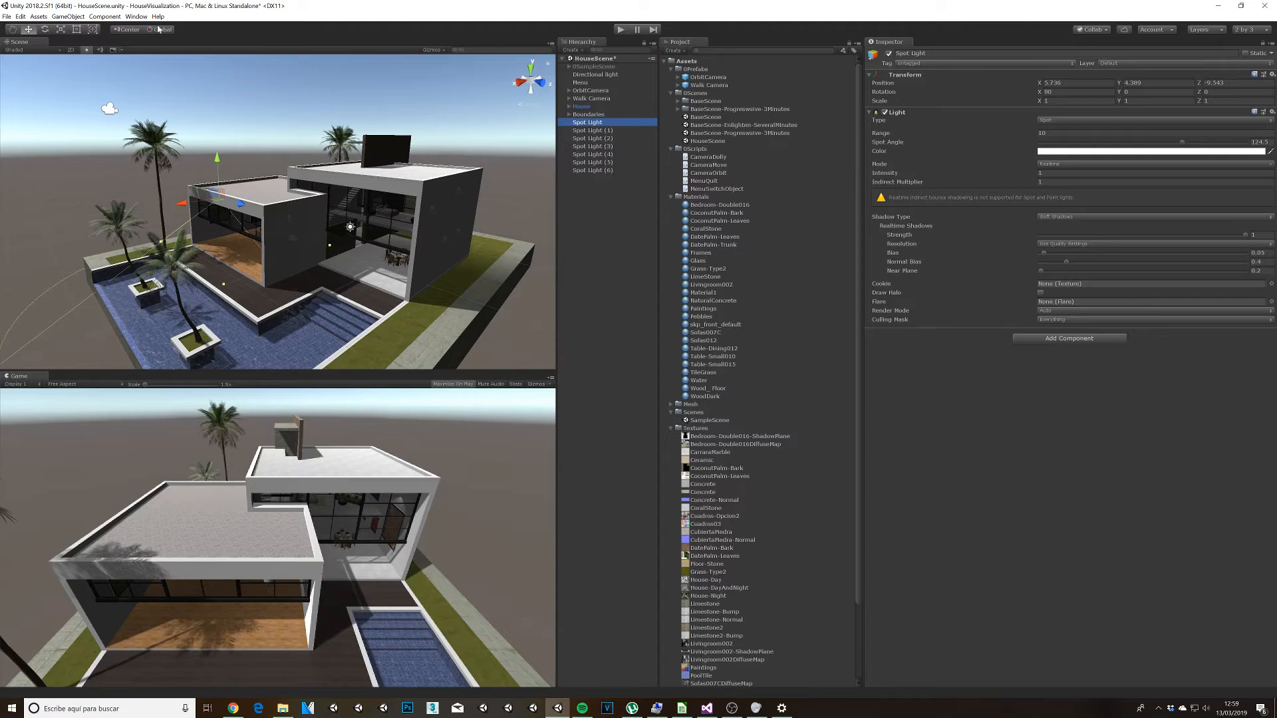
click(68, 16)
click(85, 28)
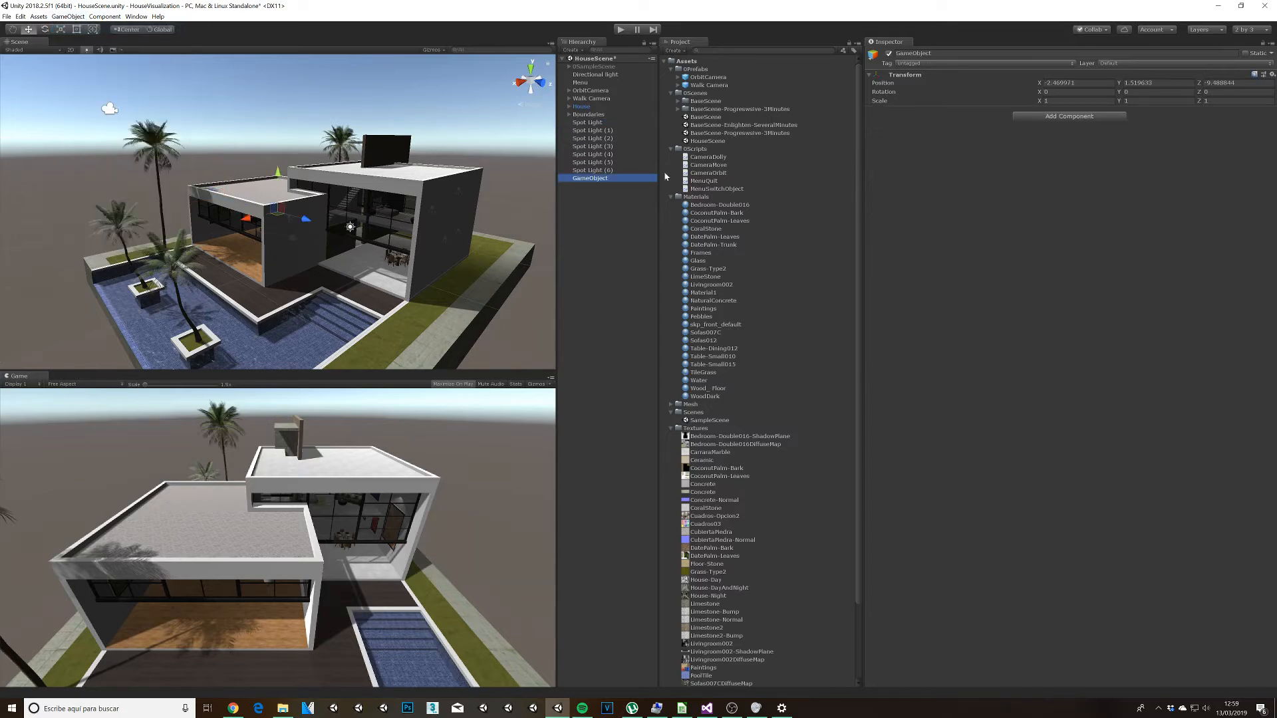
click(1076, 83)
key(Tab)
text(0)
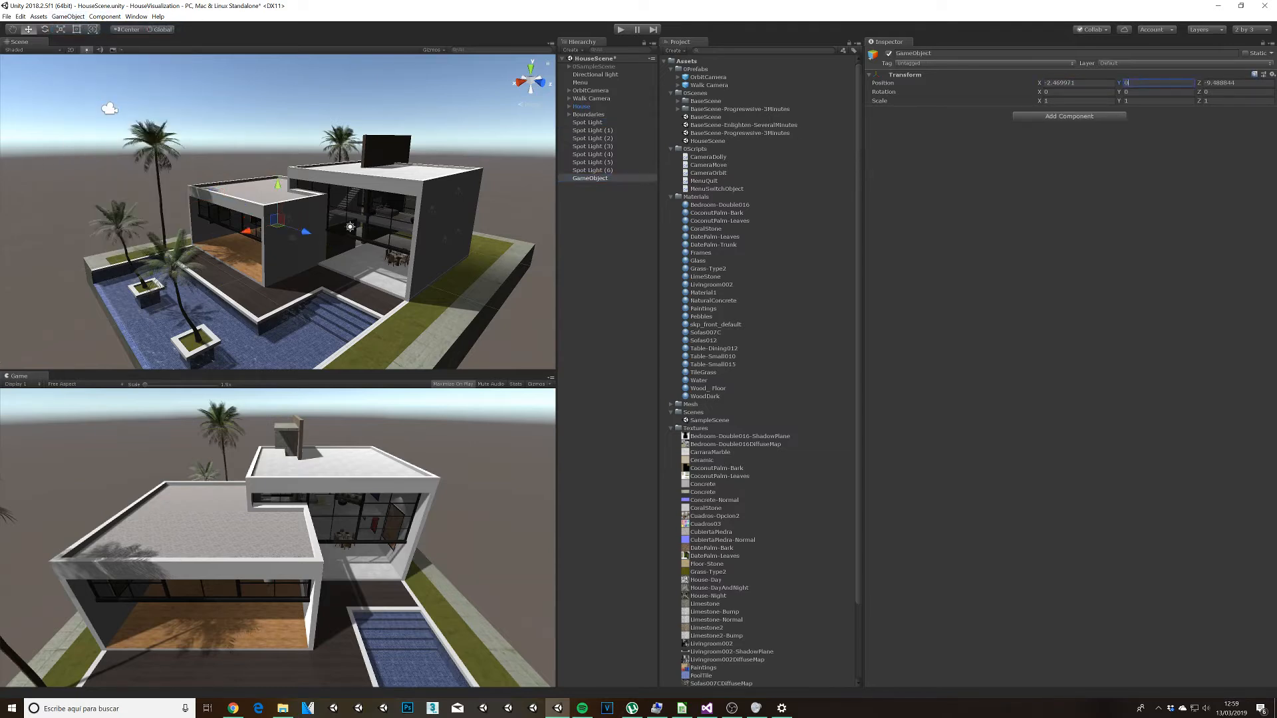
key(Tab)
text(0)
click(1078, 84)
text(0)
Step: Rename the empty game object as InteriorLights
click(589, 178)
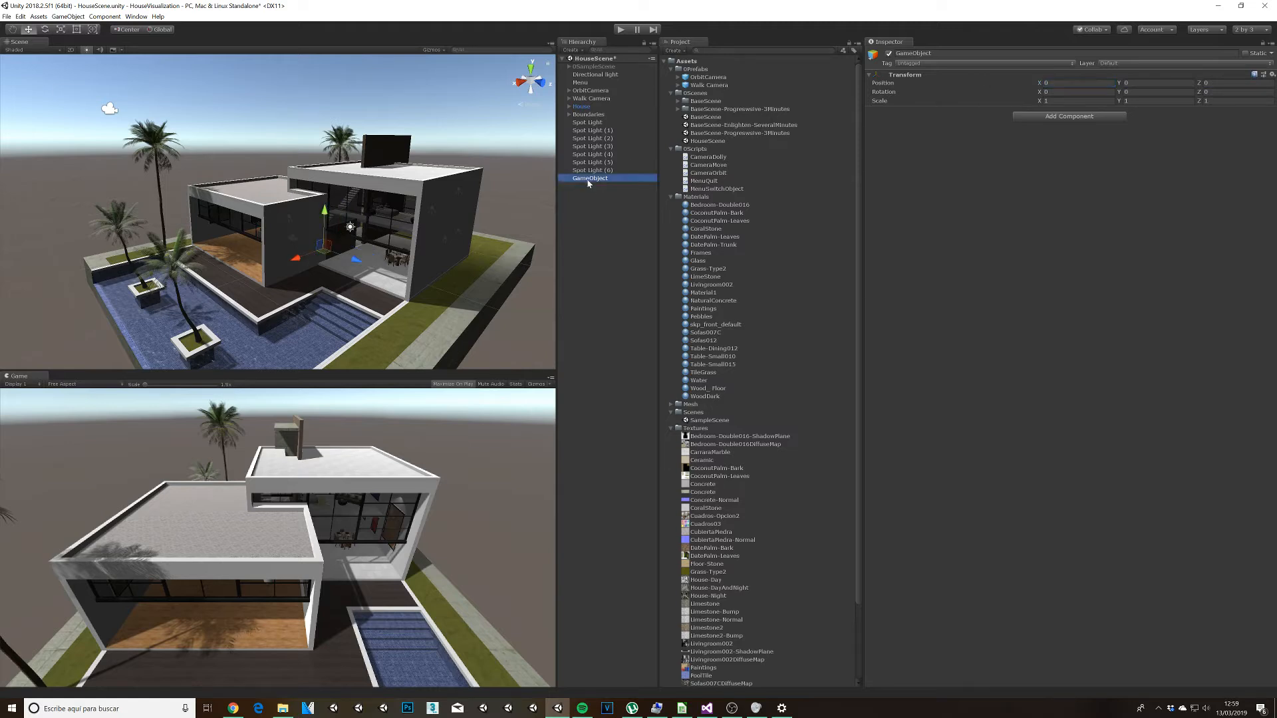
key(F2)
text(InteriorLights)
key(Return)
Step: Make all seven spotlights children of InteriorLights and collapse the group in the hierarchy
click(596, 123)
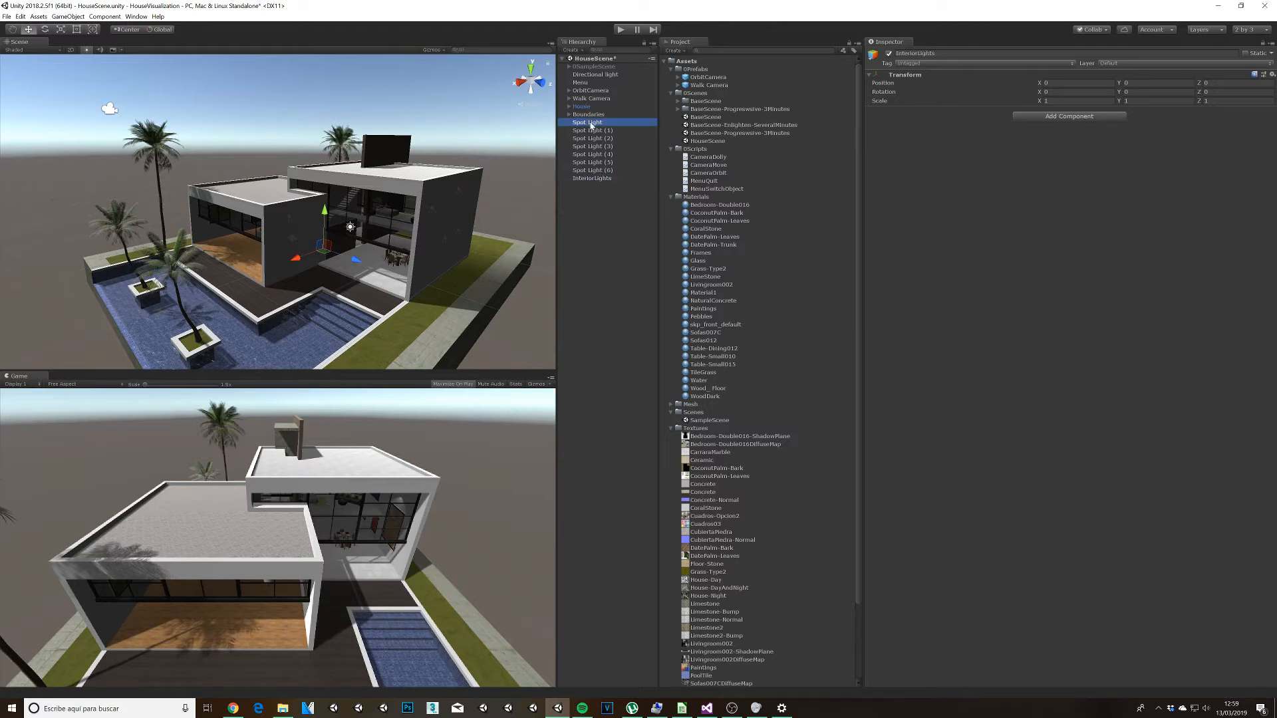
shift+click(602, 170)
drag(603, 147, 596, 181)
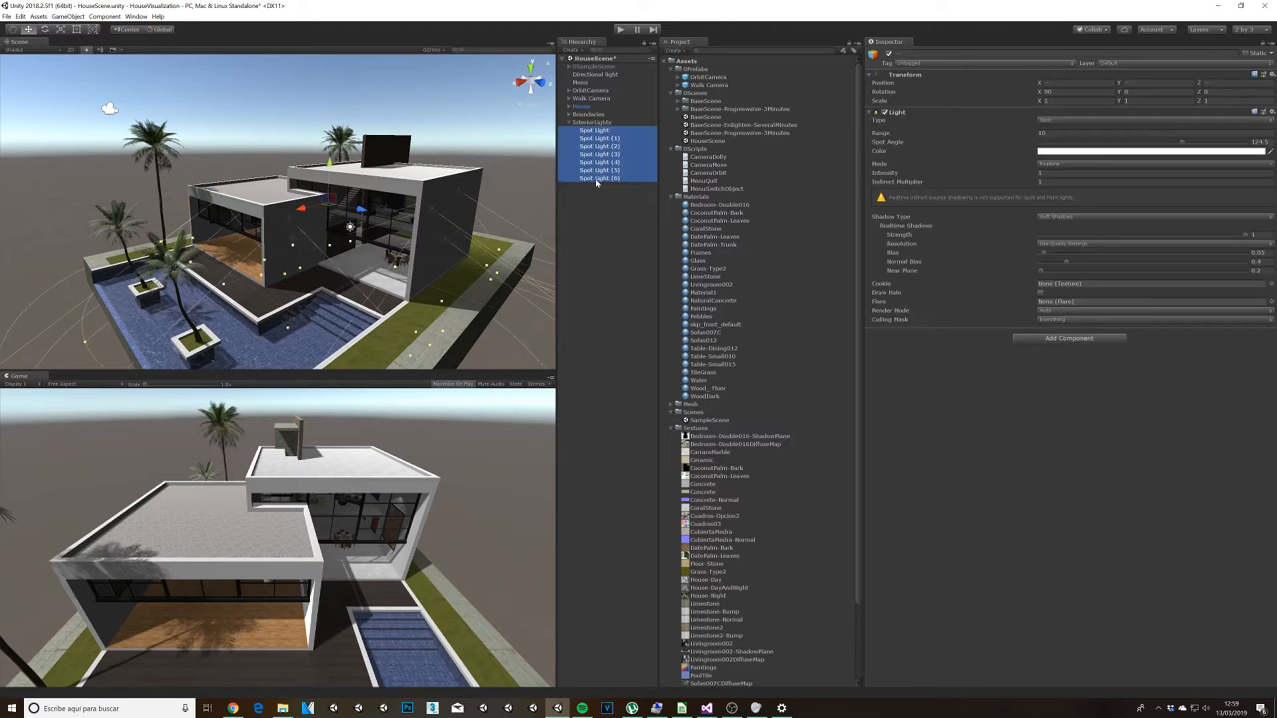
click(569, 123)
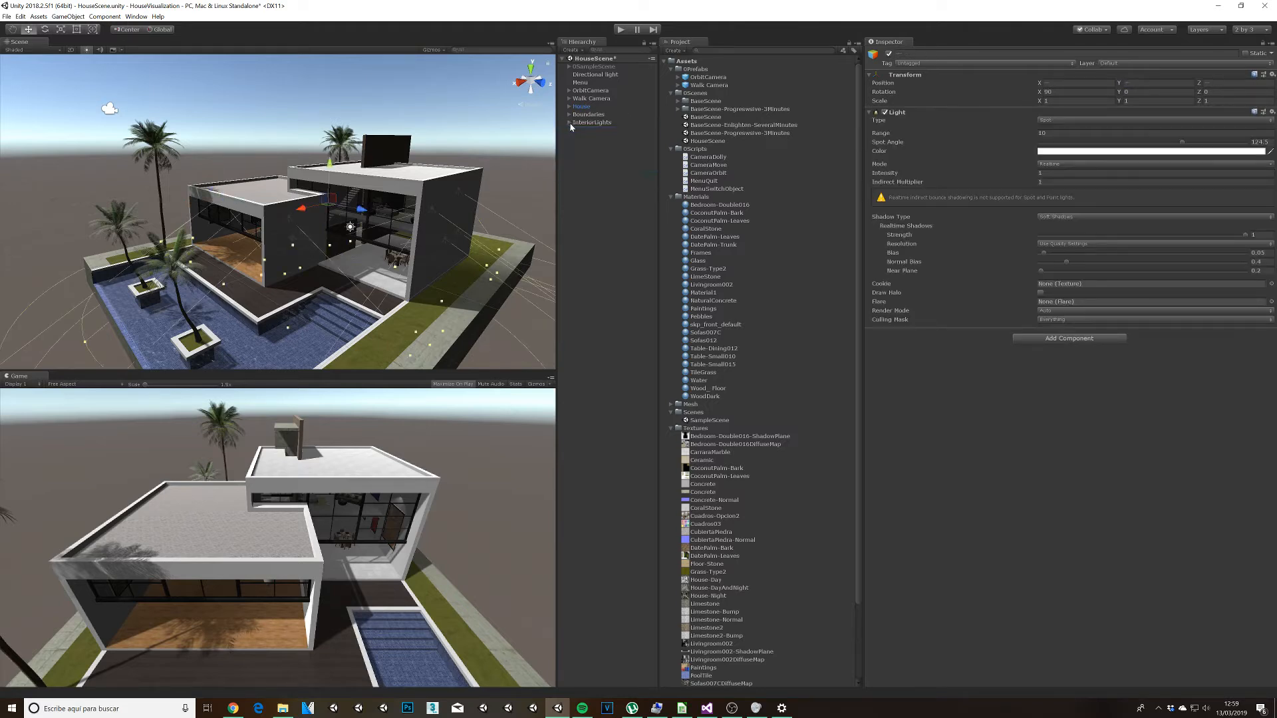
Step: Enable Generate Lightmap UVs in the import settings of the House model in the Mesh folder and apply the change
click(487, 164)
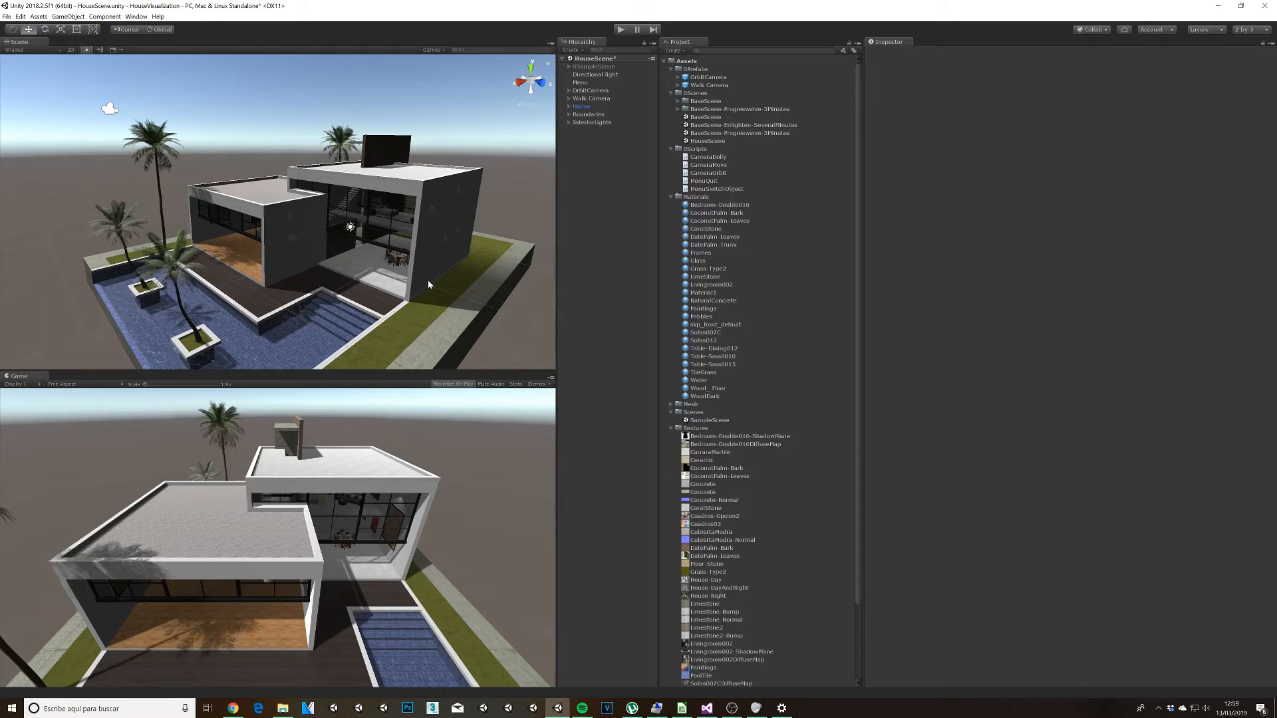
click(670, 404)
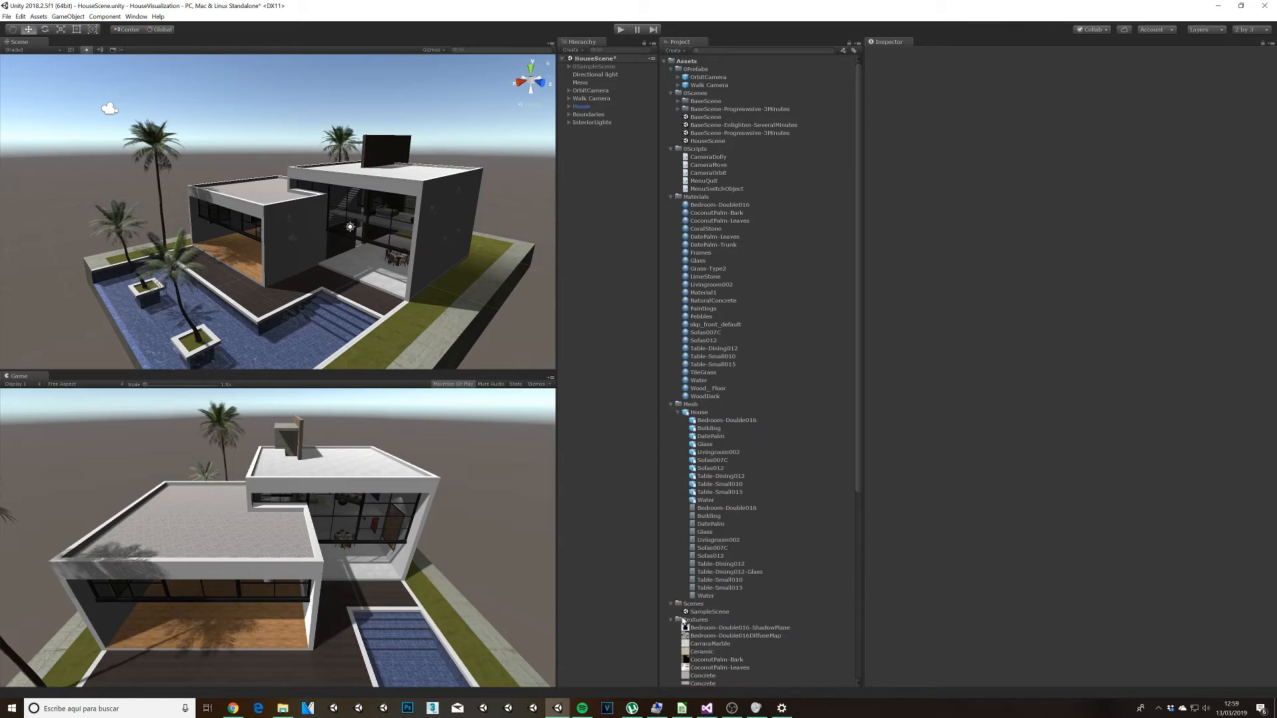
click(671, 619)
click(697, 414)
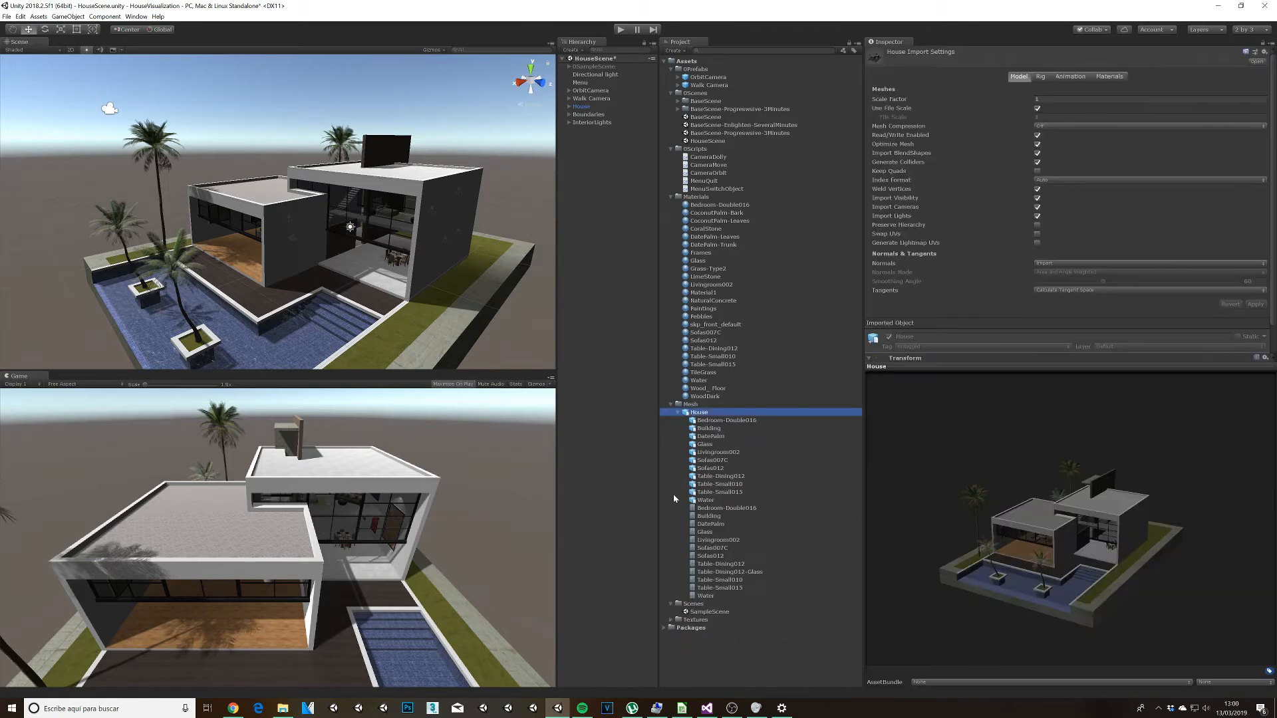
click(671, 604)
click(678, 413)
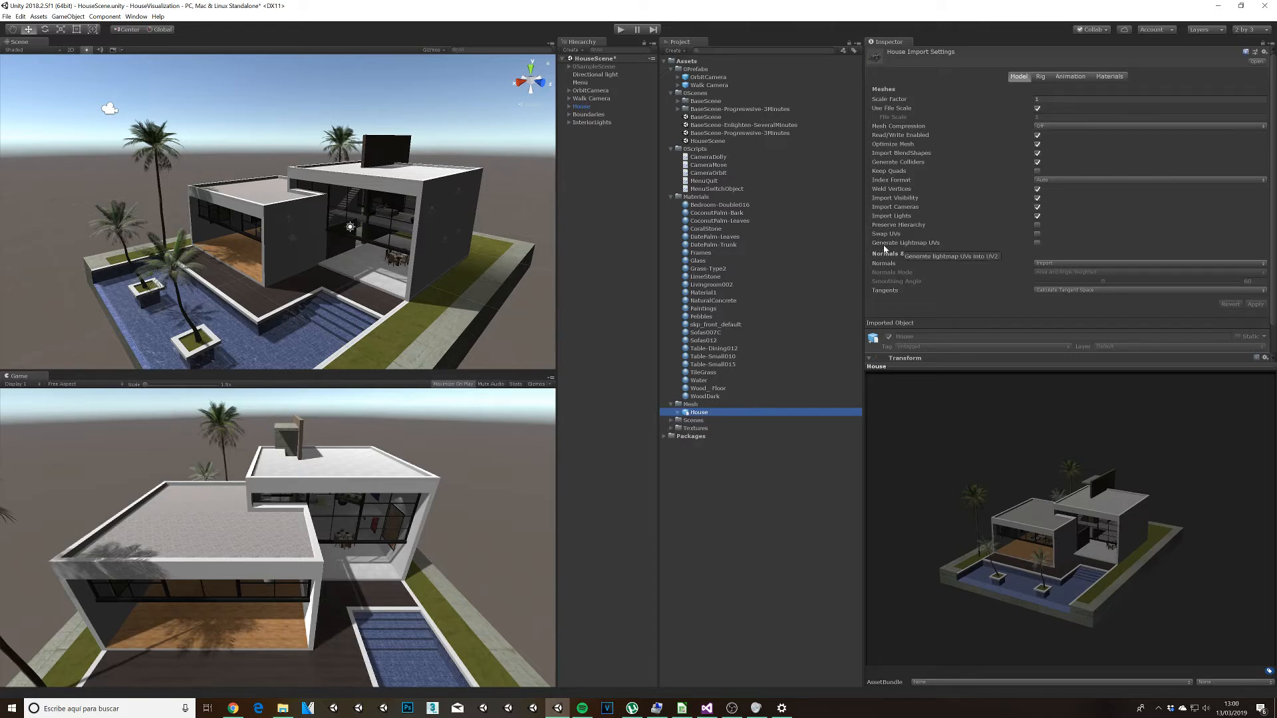
click(1036, 242)
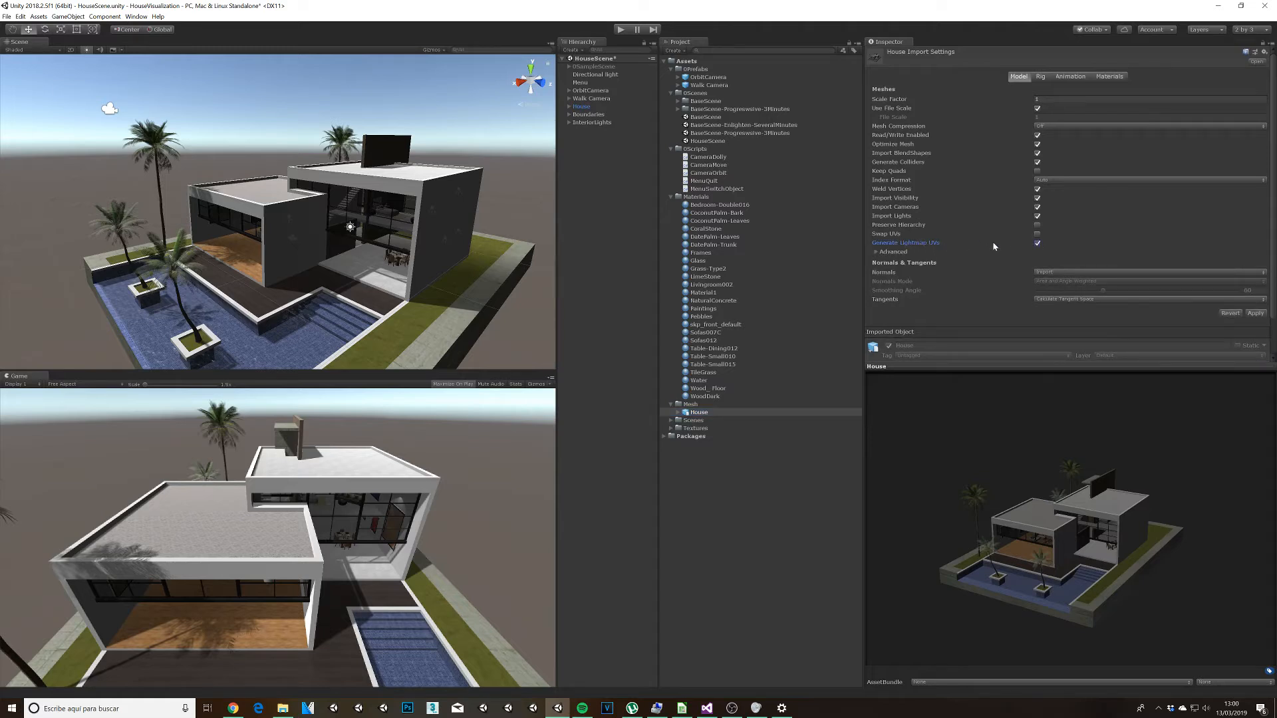
click(1255, 313)
Step: Mark the House object in the scene as static, including all its child objects
click(581, 107)
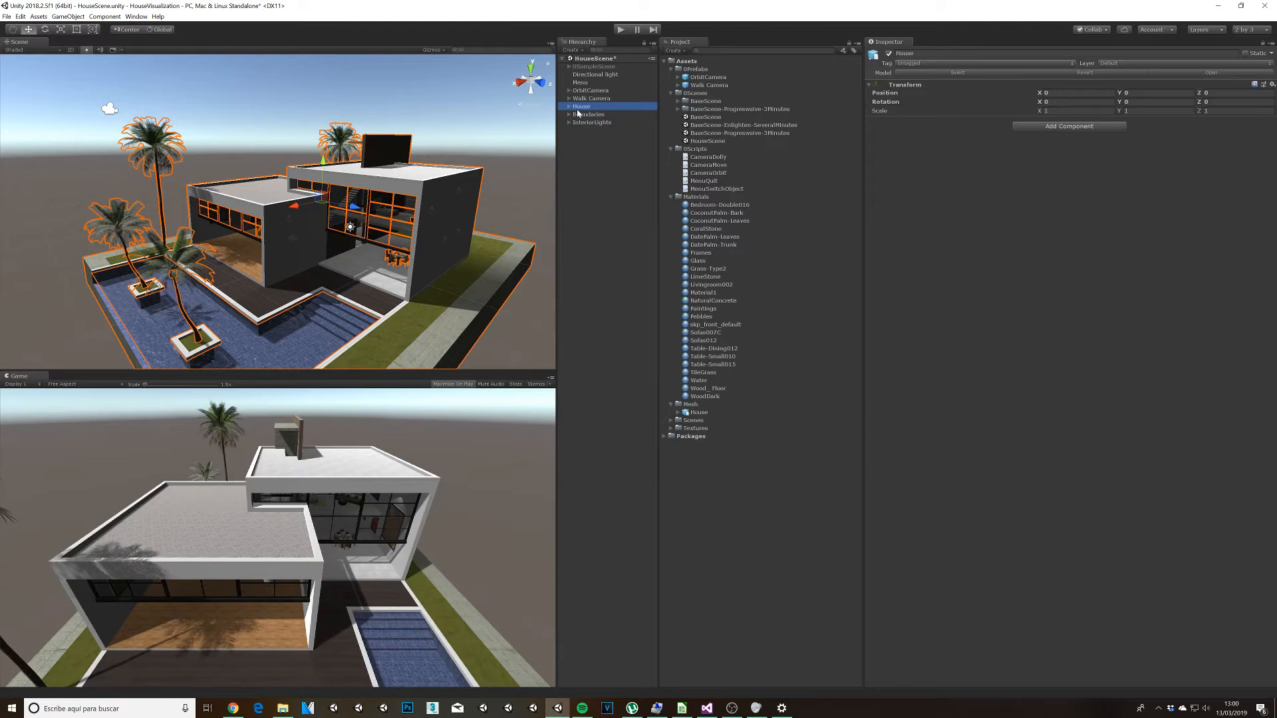
click(1245, 55)
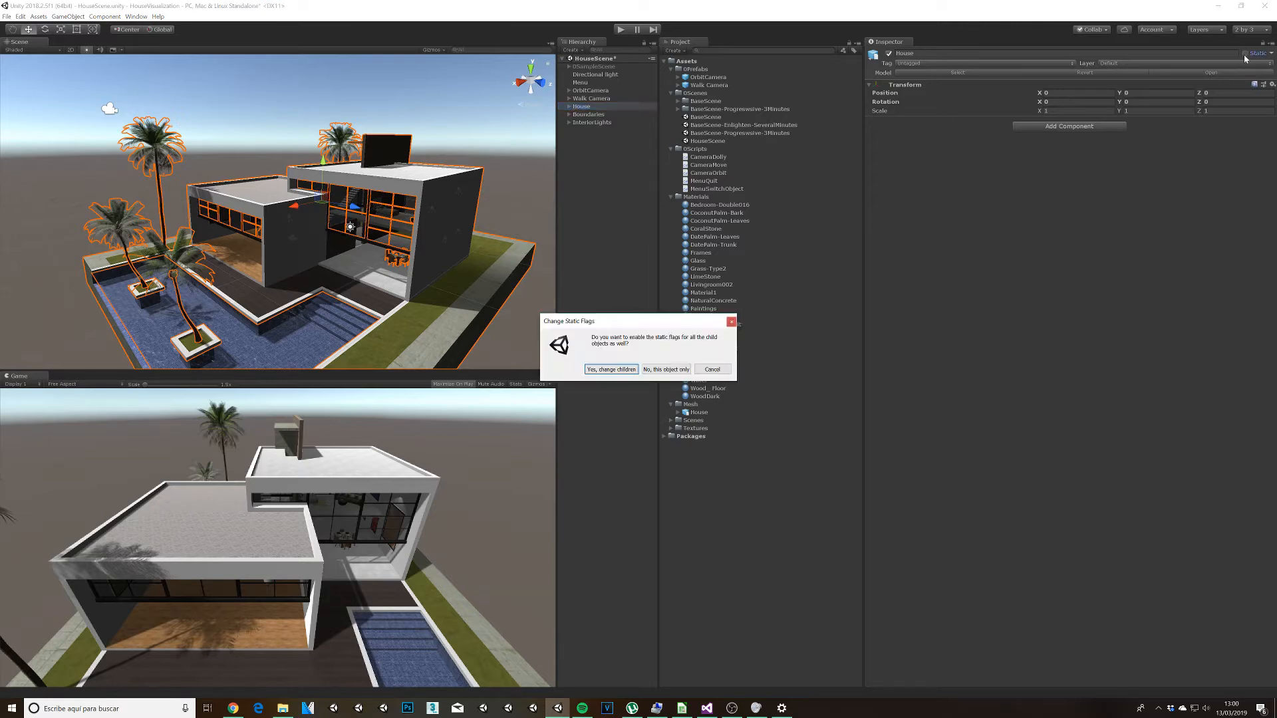
click(605, 369)
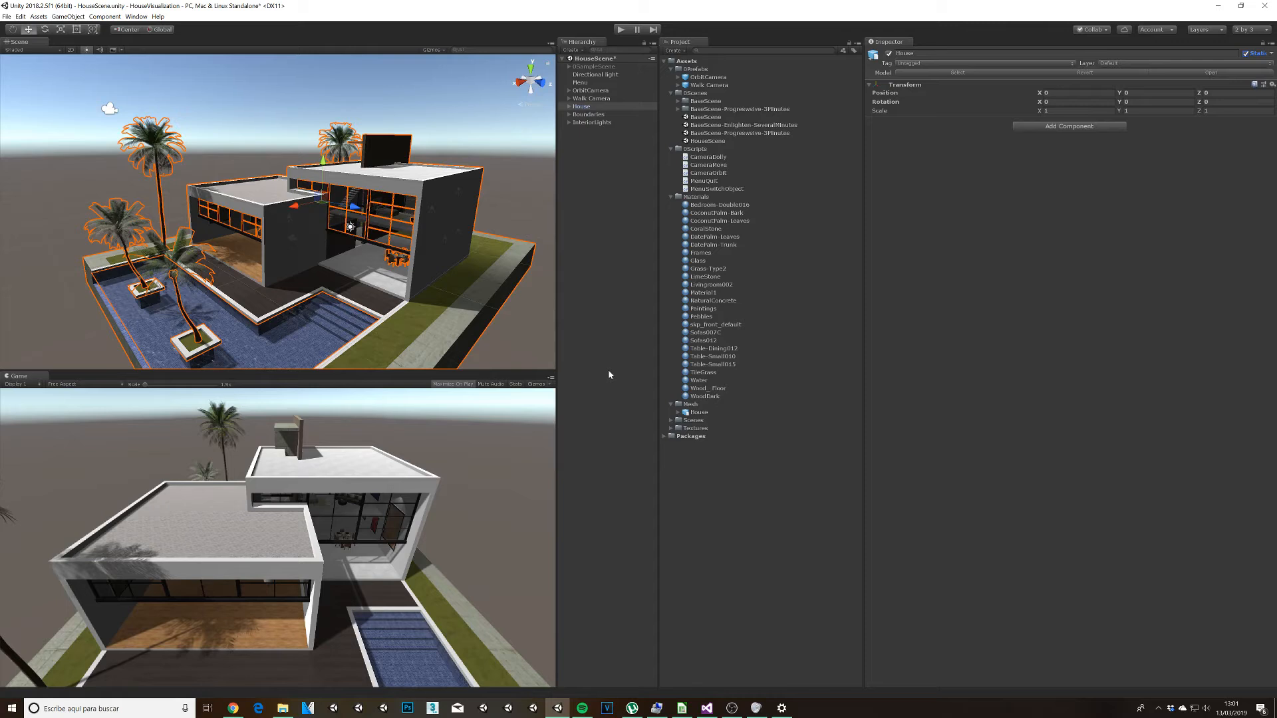
Step: Set the light mode of all seven spotlights under InteriorLights to Baked and collapse the group
click(596, 76)
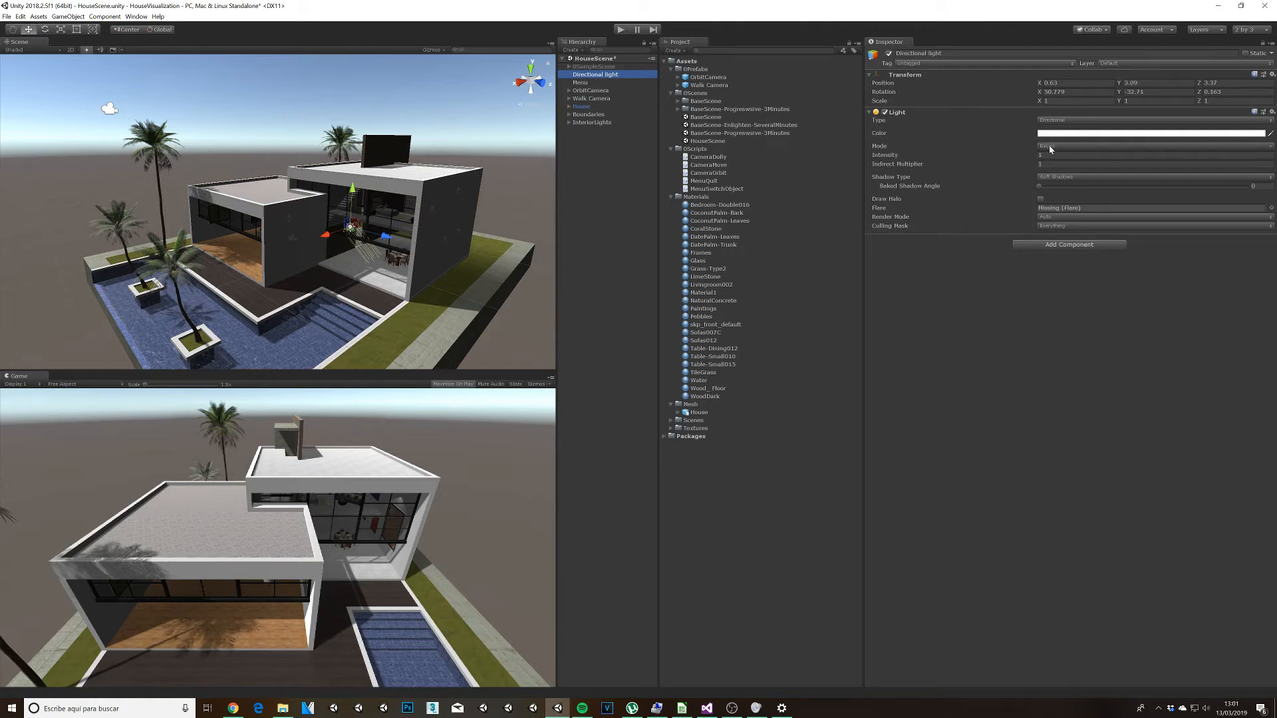
click(567, 122)
click(593, 130)
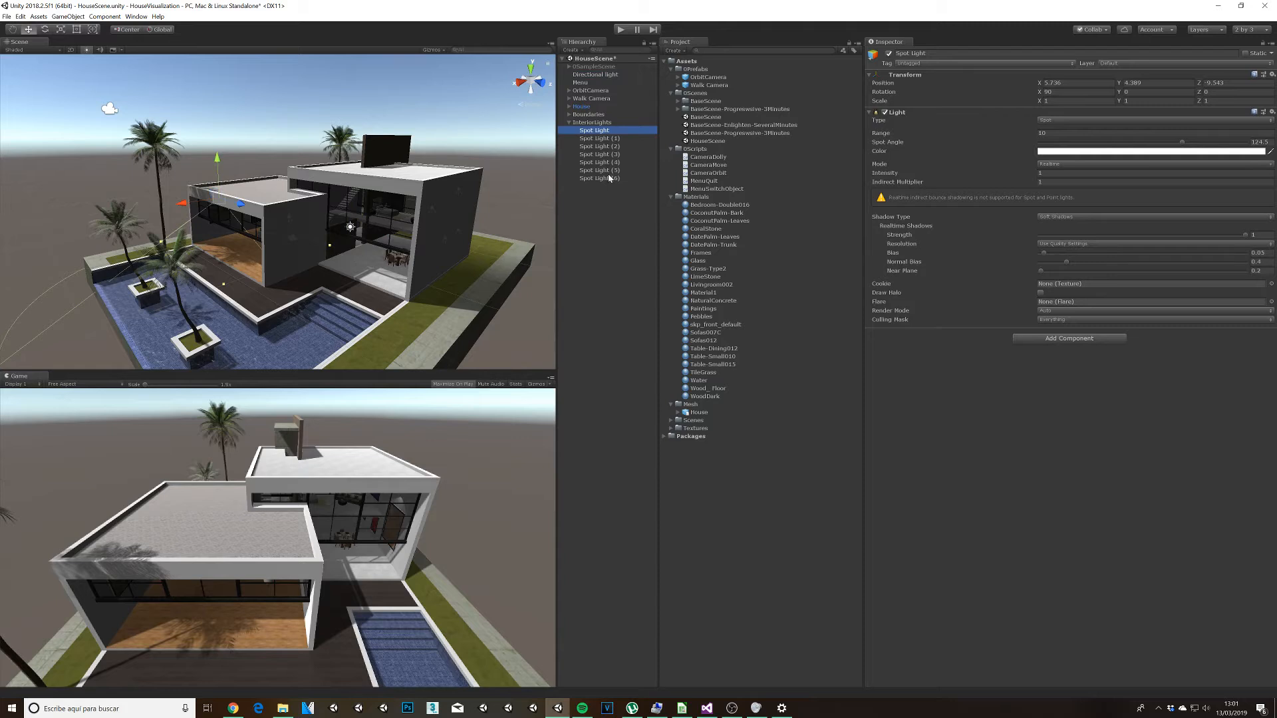
shift+click(608, 178)
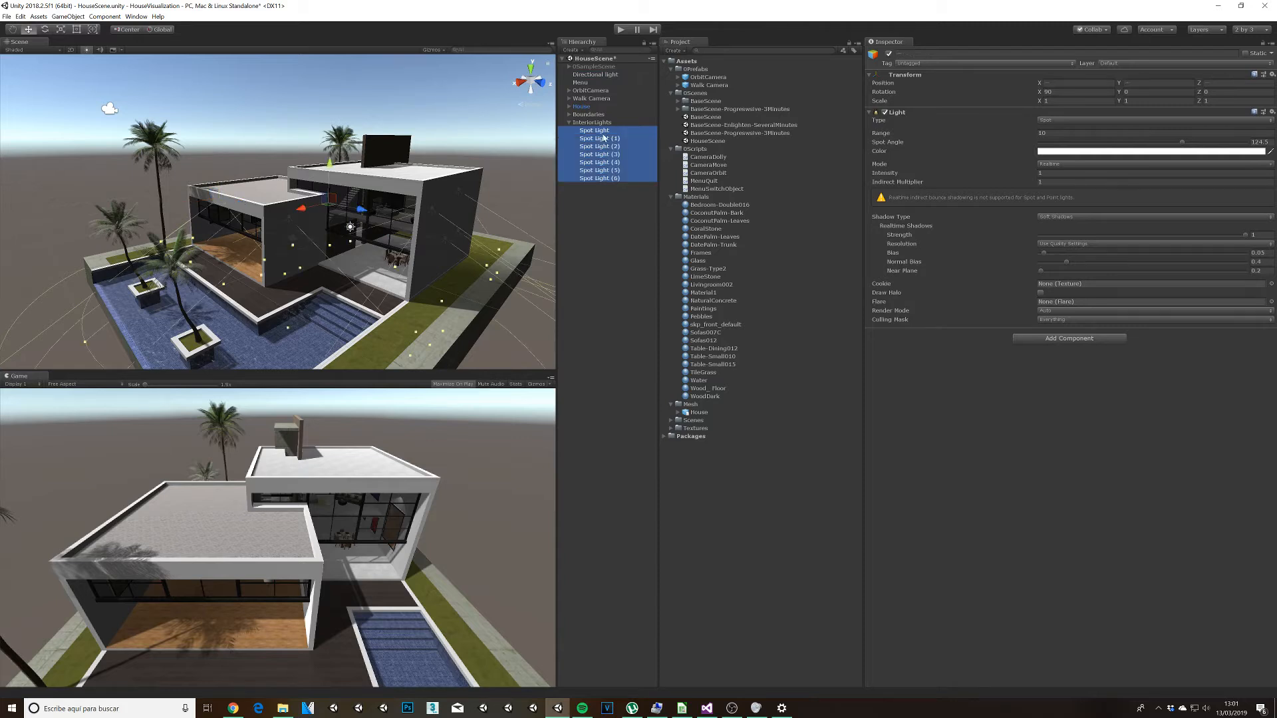
click(1053, 165)
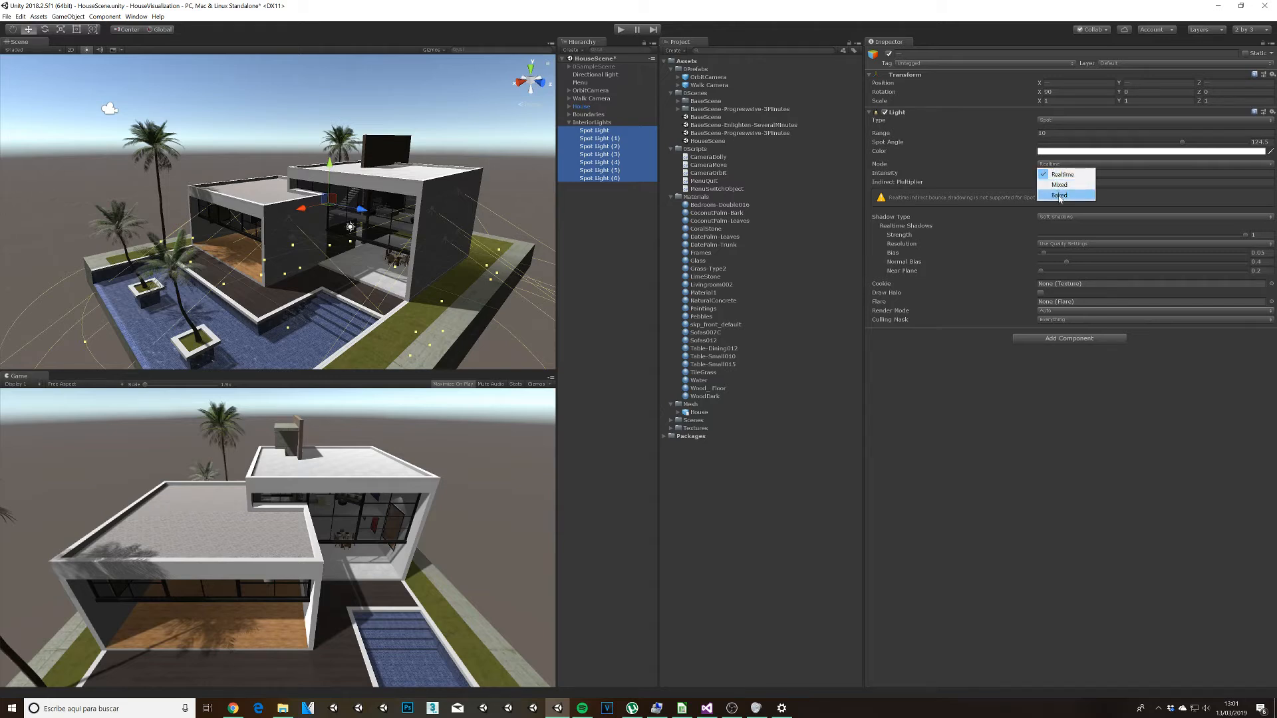
click(1059, 196)
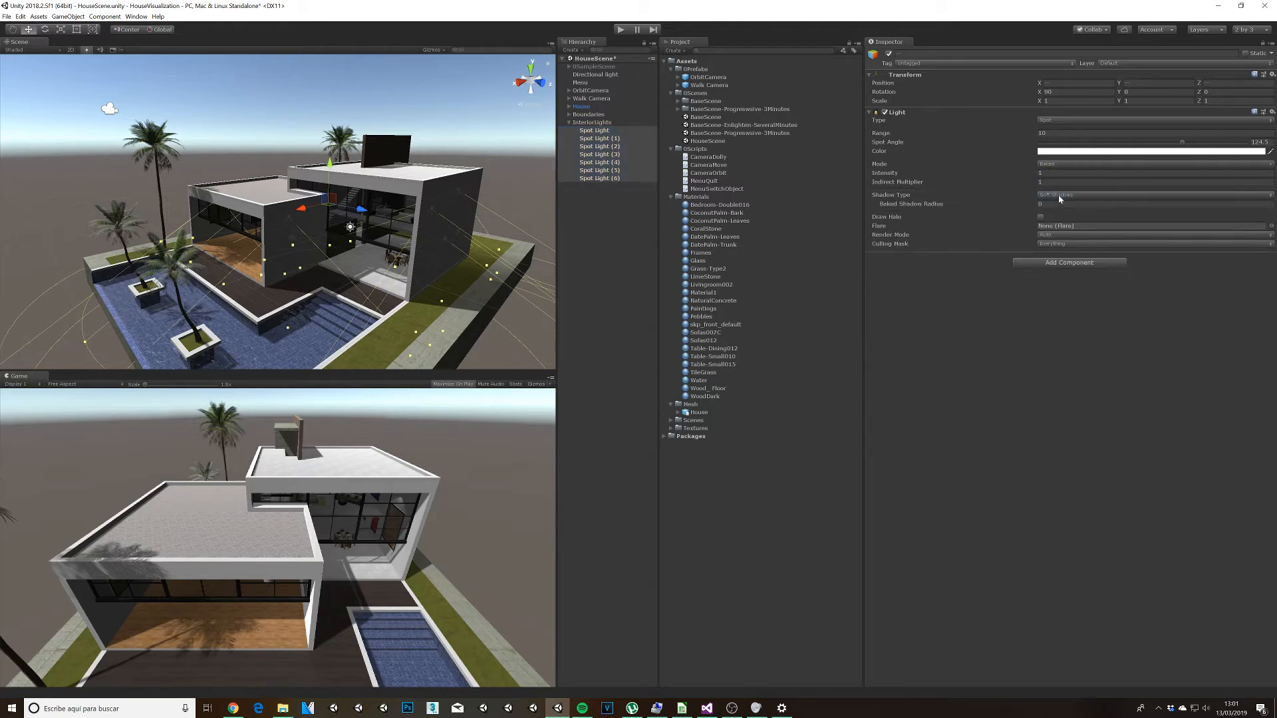
click(609, 199)
click(570, 123)
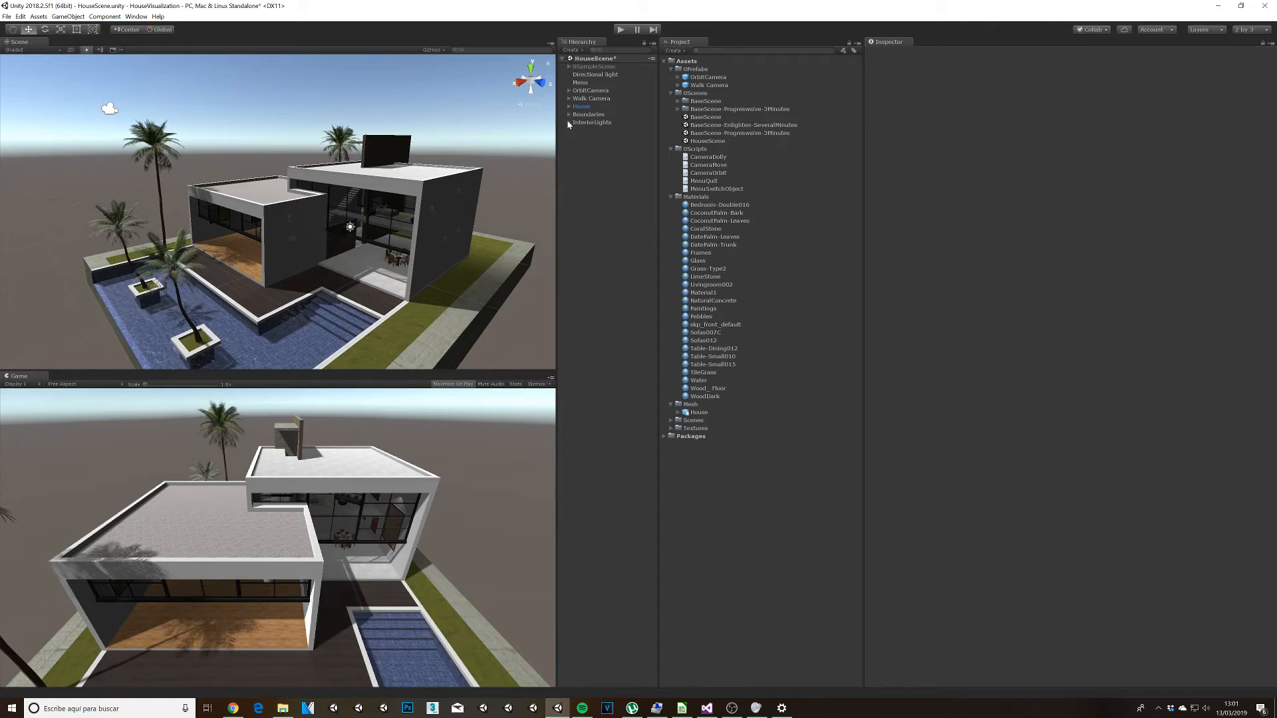
Step: Open the Lighting settings window and turn off Baked Global Illumination
click(136, 16)
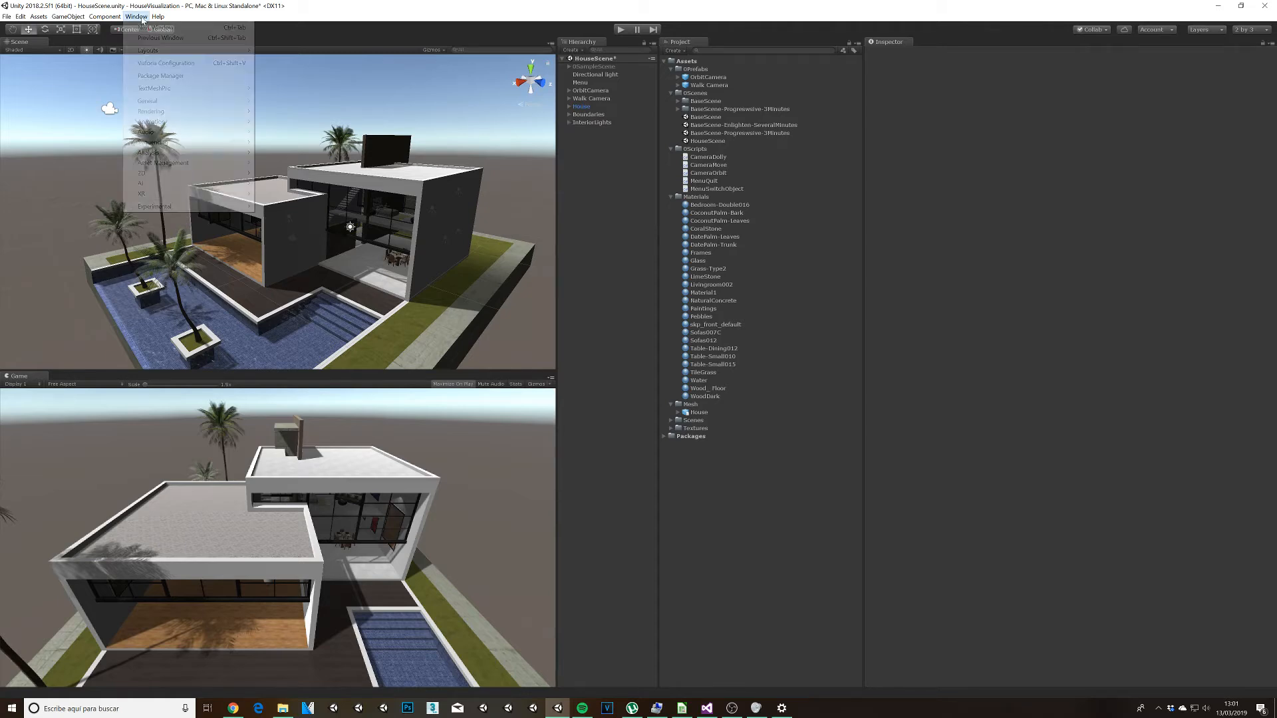
mouse_move(157, 112)
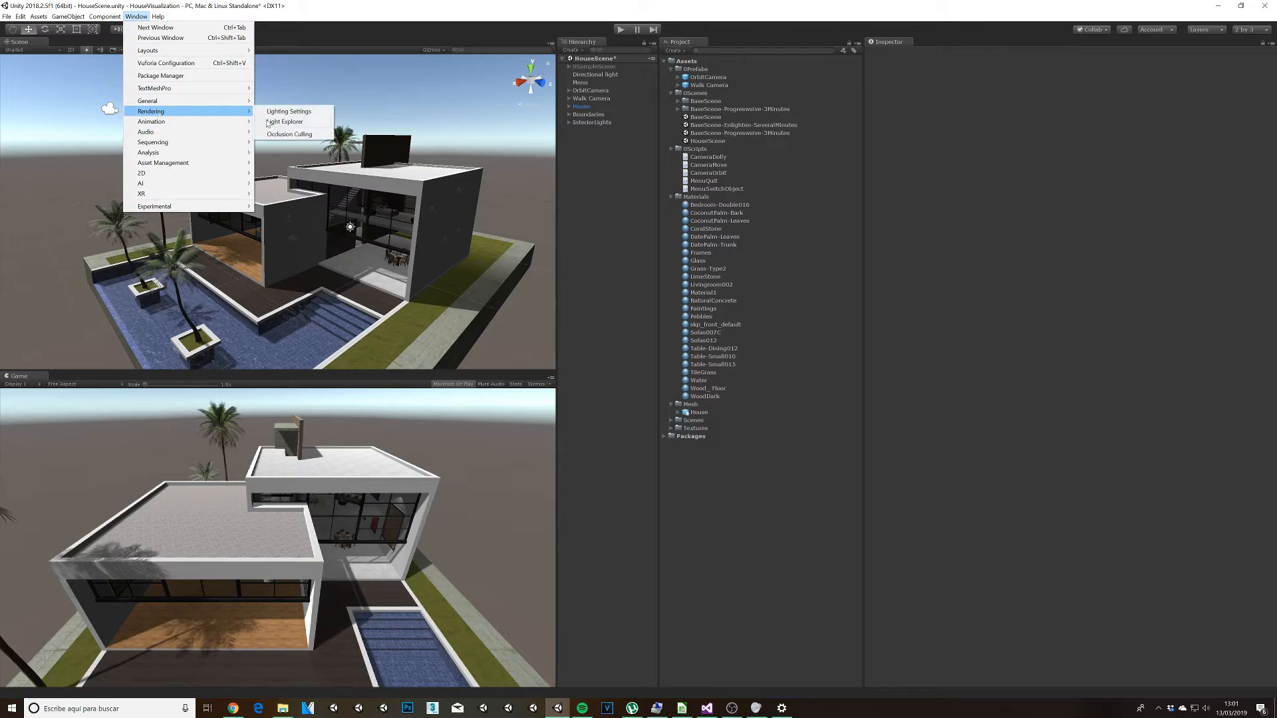
click(308, 115)
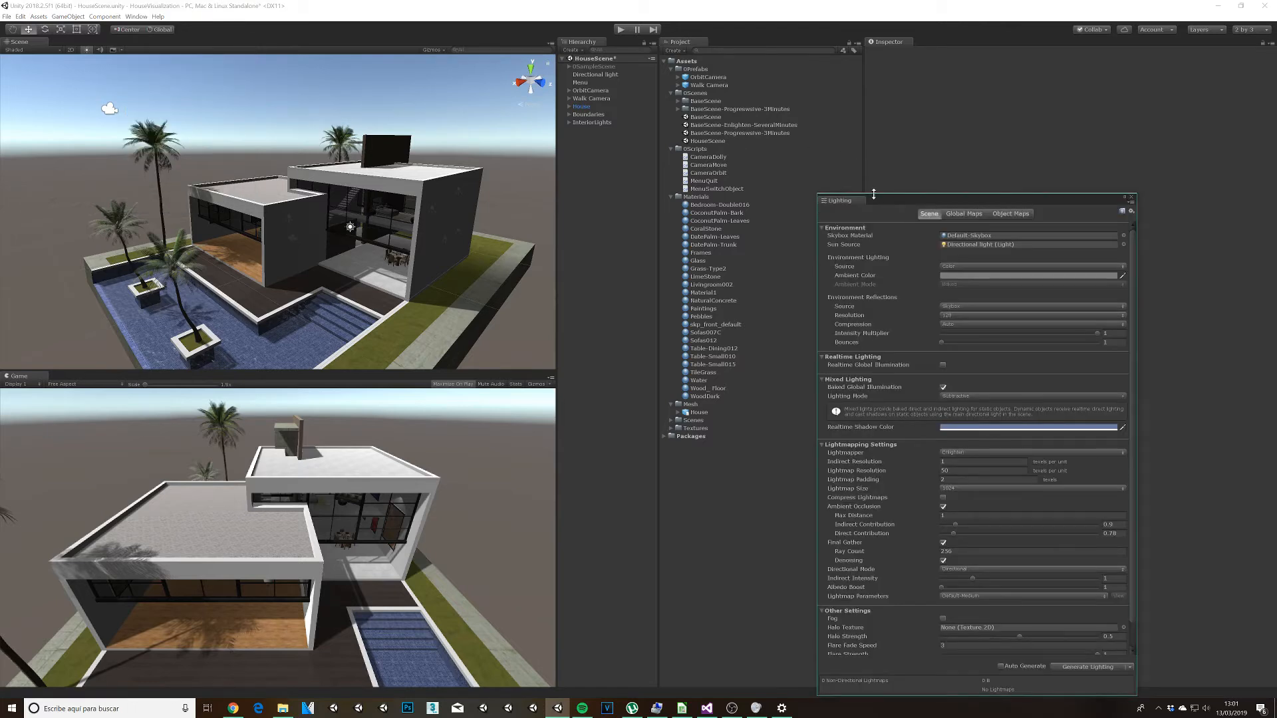
drag(887, 207, 889, 159)
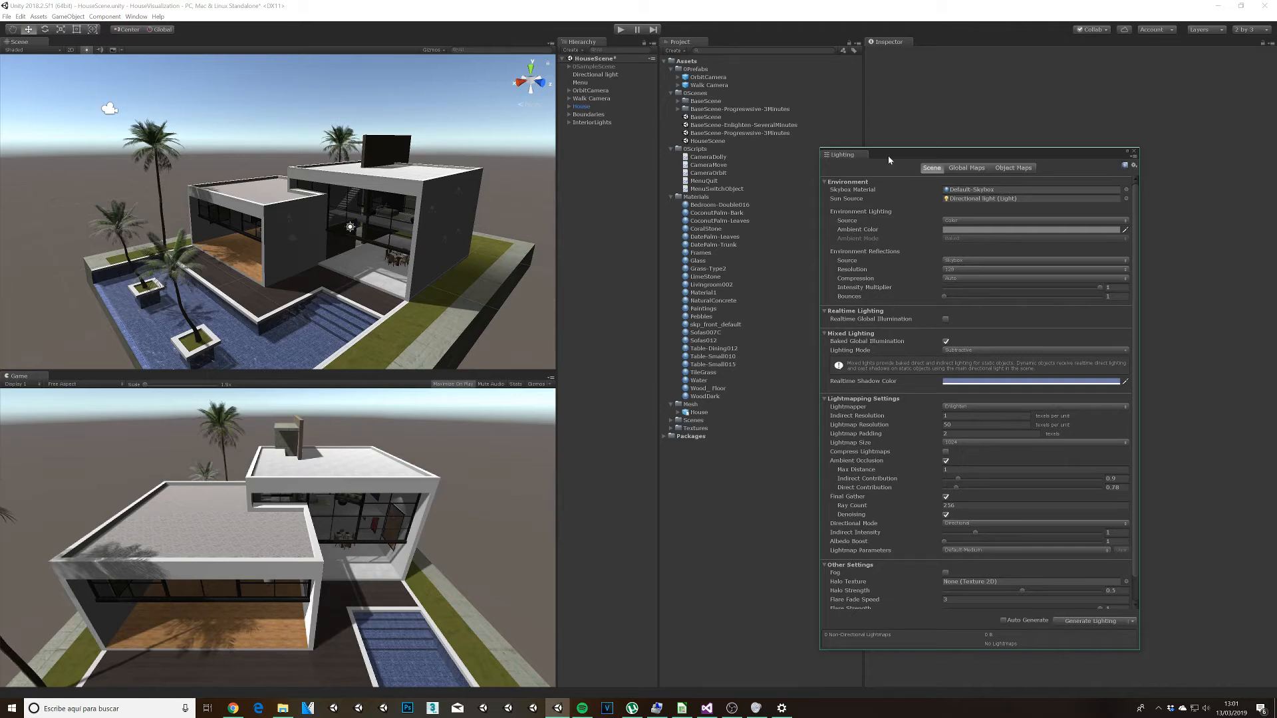
click(946, 341)
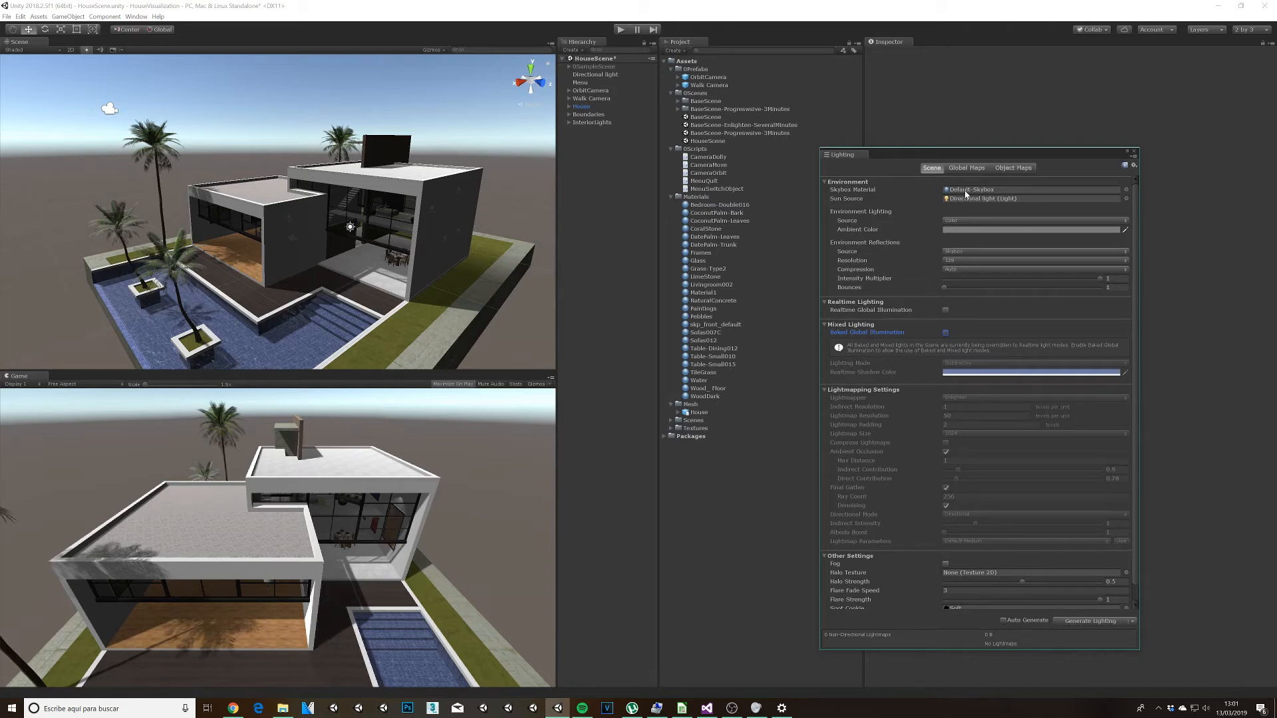
Step: Choose Default-Skybox as the skybox material and assign the directional light as the sun source
alt+drag(362, 214, 213, 127)
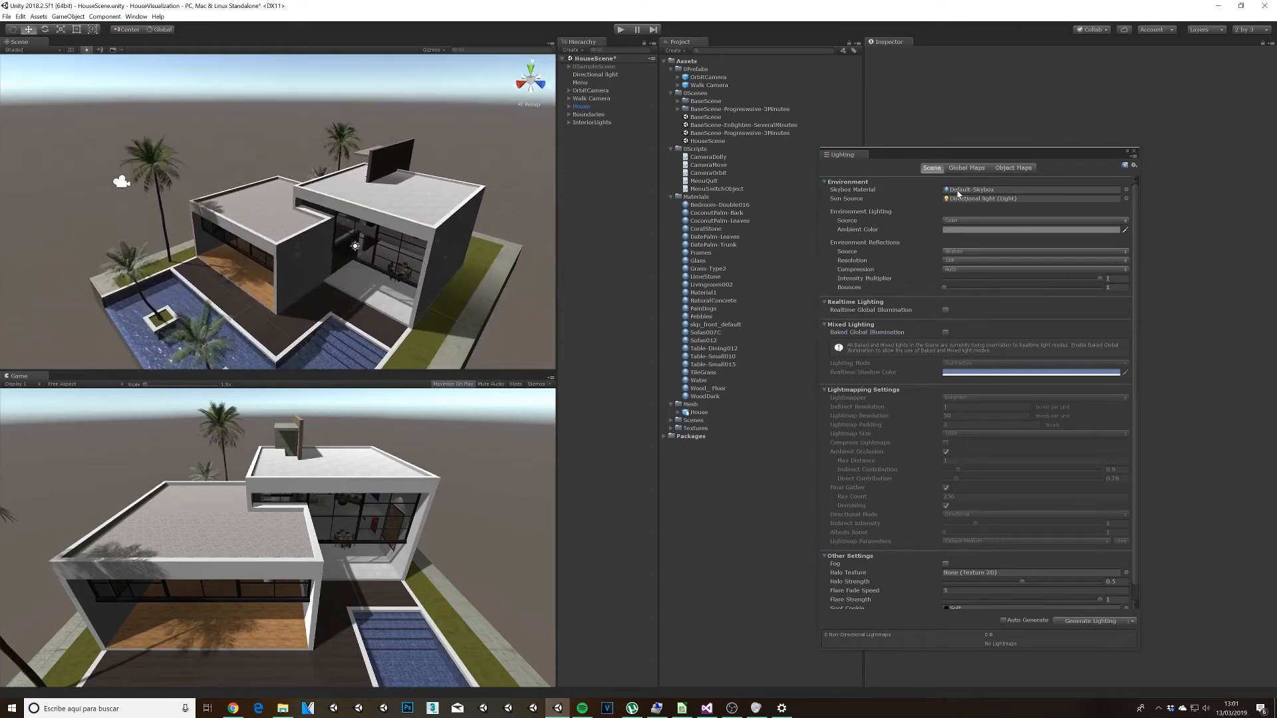
click(1126, 189)
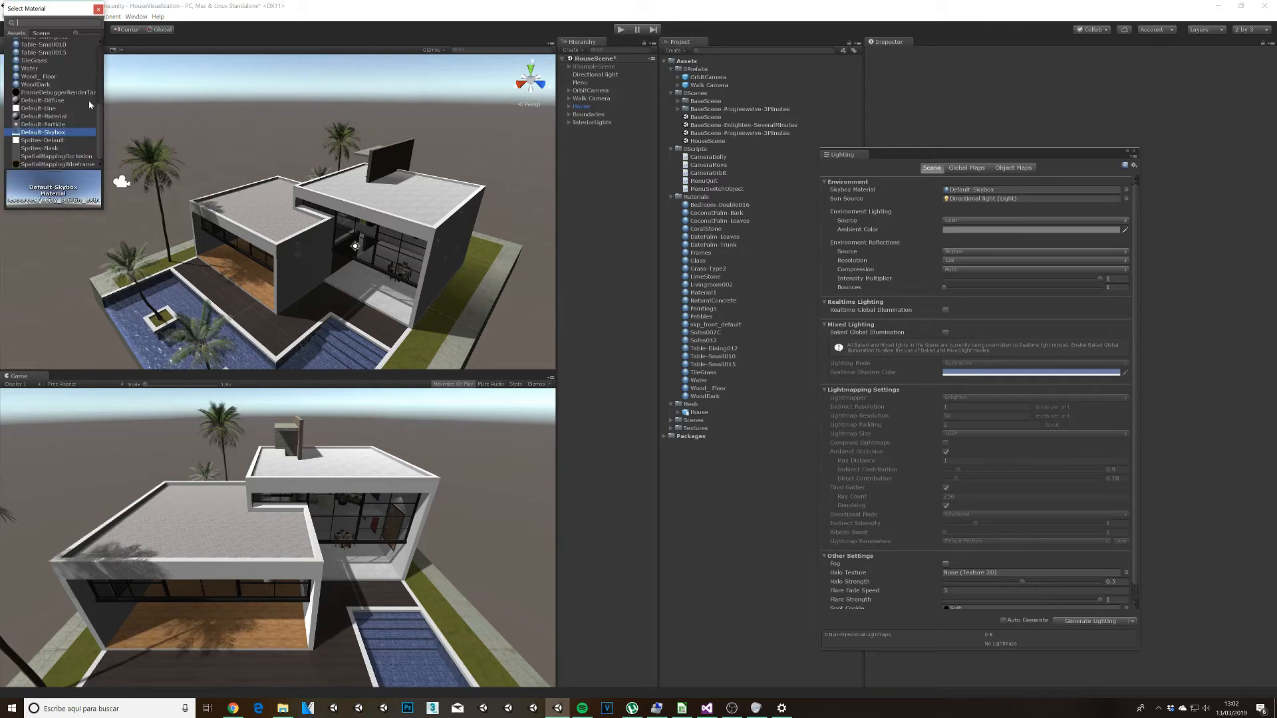
double_click(49, 133)
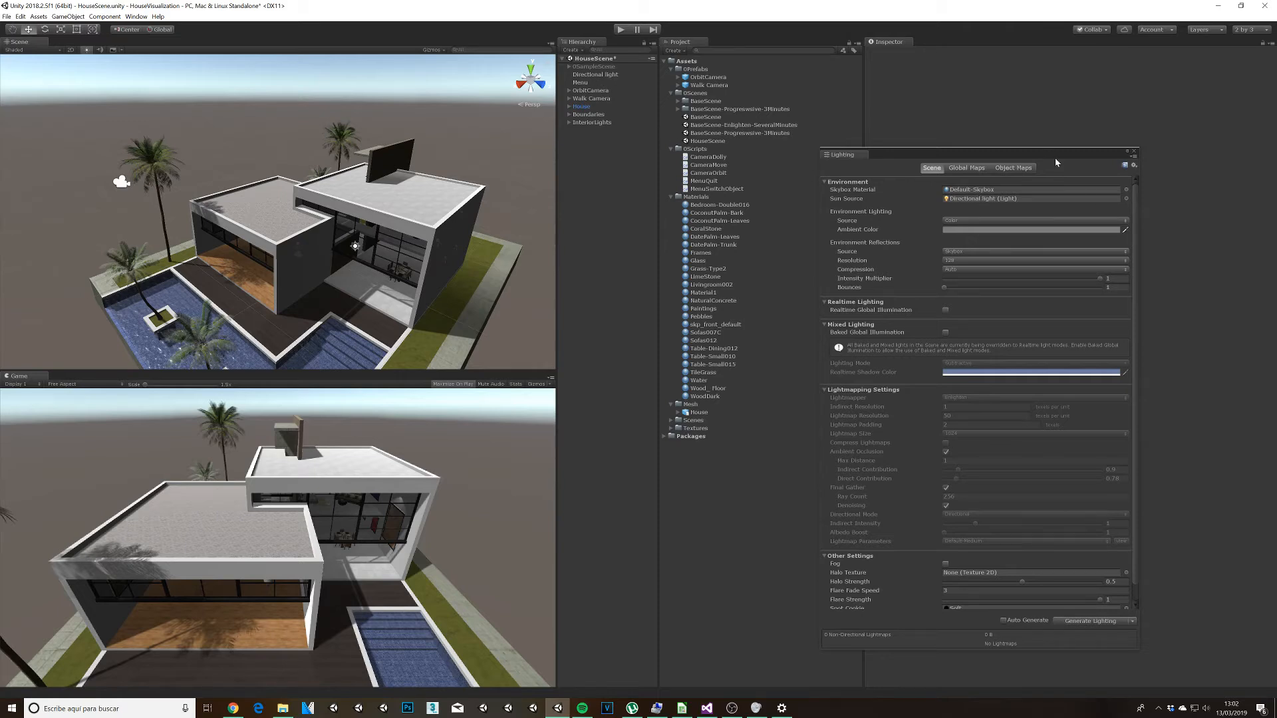
drag(607, 75, 971, 204)
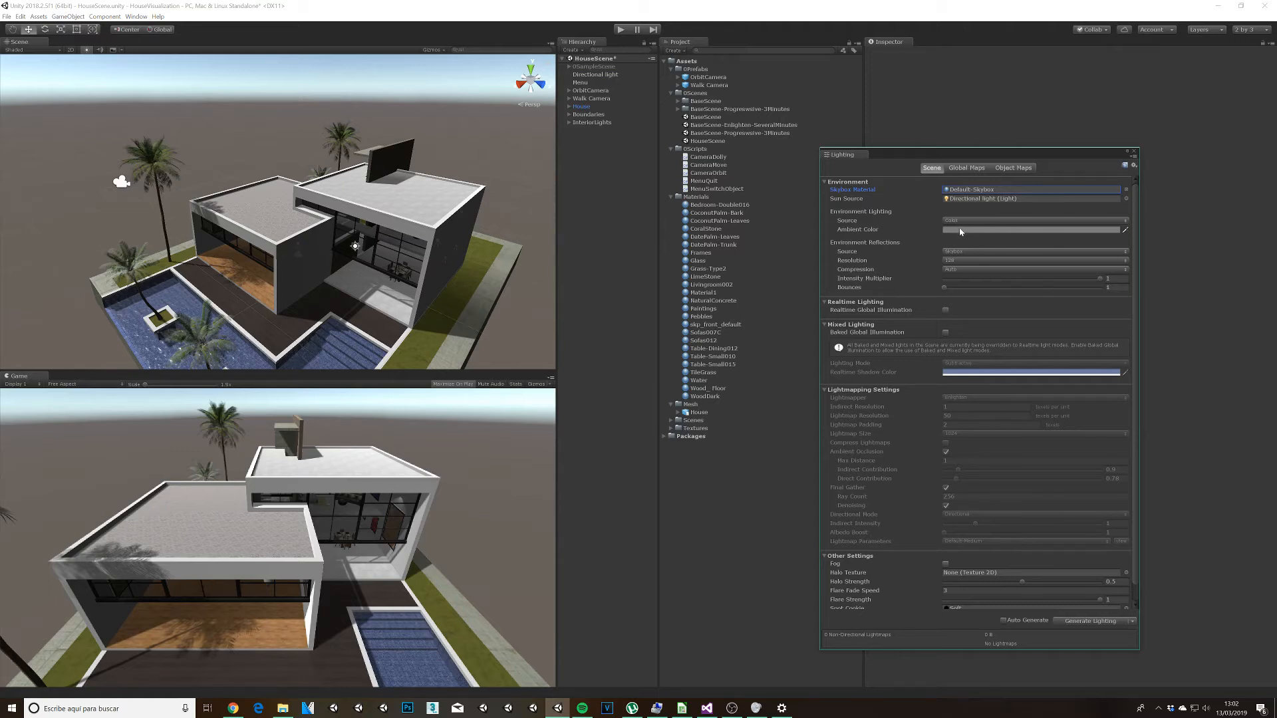
Step: Set the environment lighting's ambient color to a neutral grey
click(960, 232)
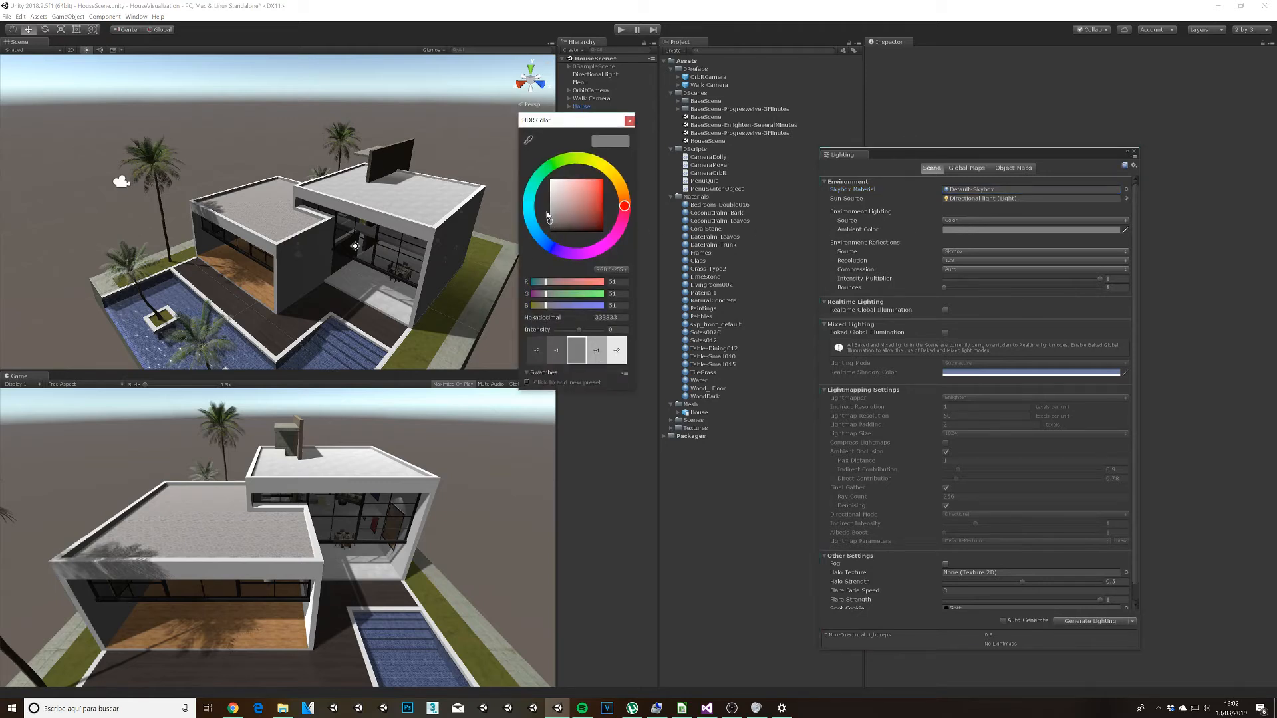
mouse_move(549, 212)
mouse_down()
mouse_move(548, 179)
mouse_move(546, 224)
mouse_up()
click(629, 122)
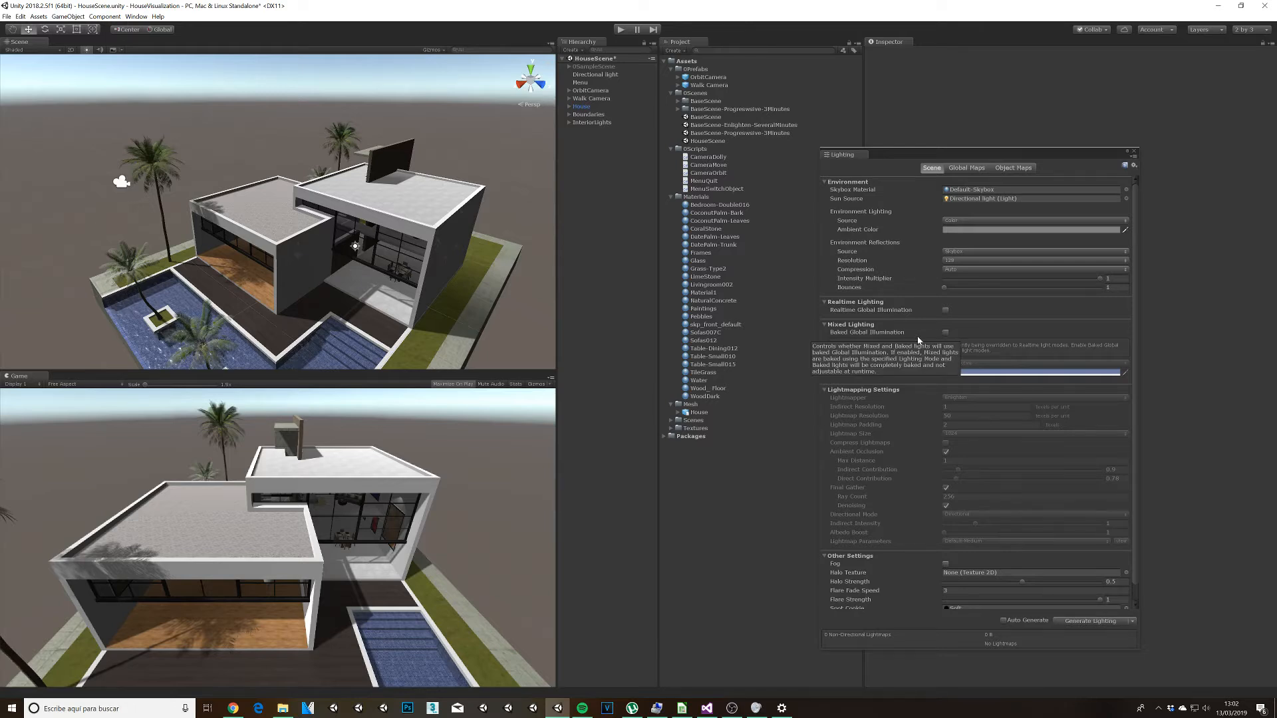
Step: Turn on Baked Global Illumination and set the lightmapper to Progressive
click(946, 333)
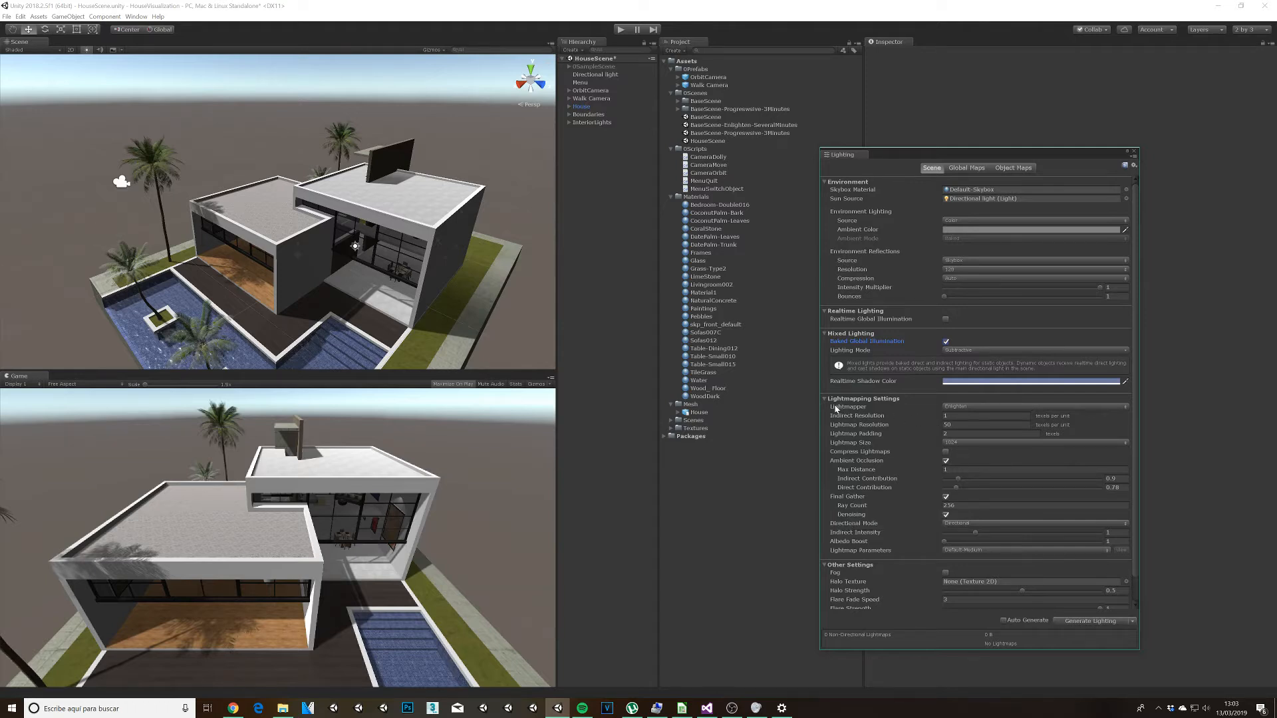
click(965, 408)
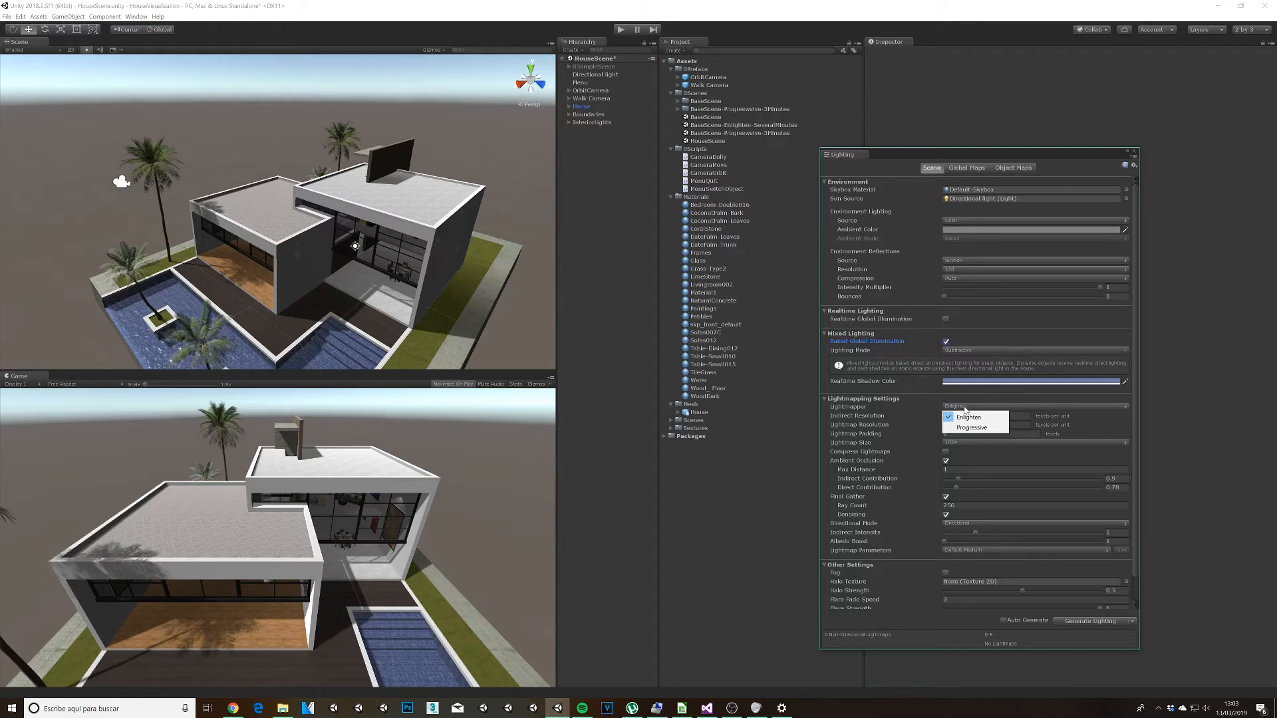
click(970, 427)
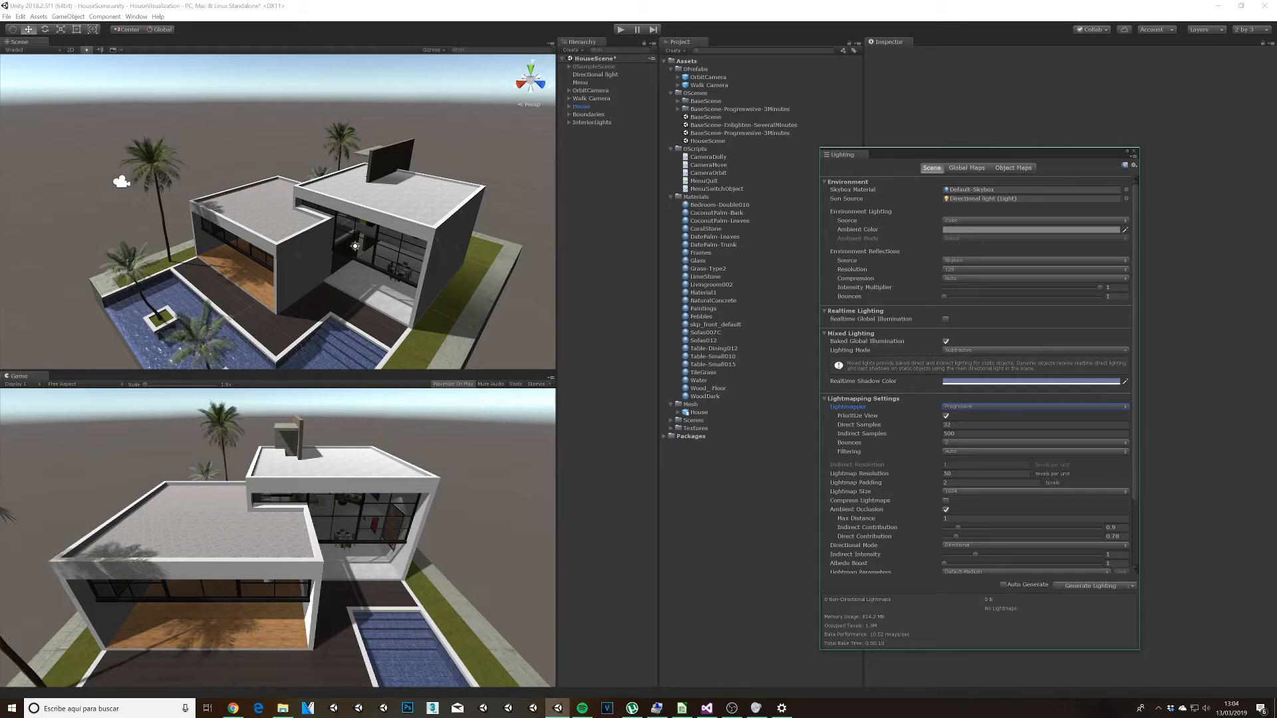
Step: Set the lightmap resolution to 5 texels per unit and start generating the lighting
click(945, 474)
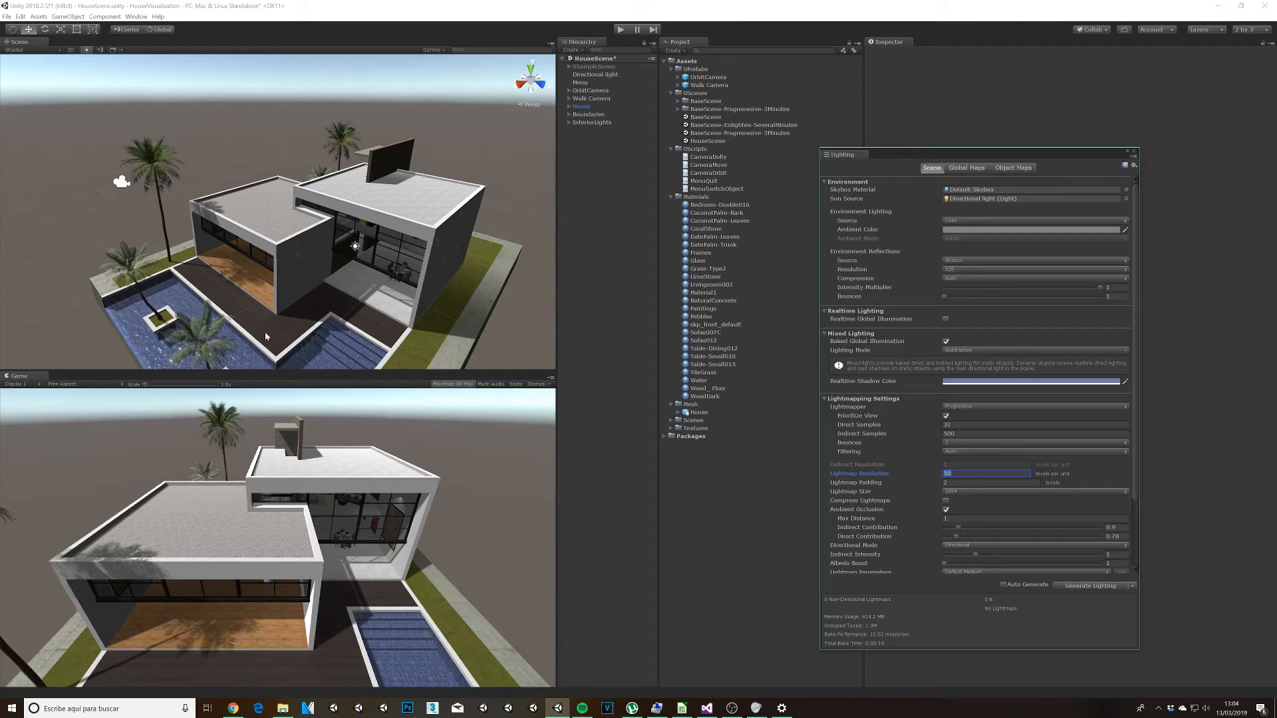
middle_drag(304, 311, 352, 260)
scroll(337, 250, up, 3)
scroll(380, 276, up, 4)
scroll(386, 266, up, 4)
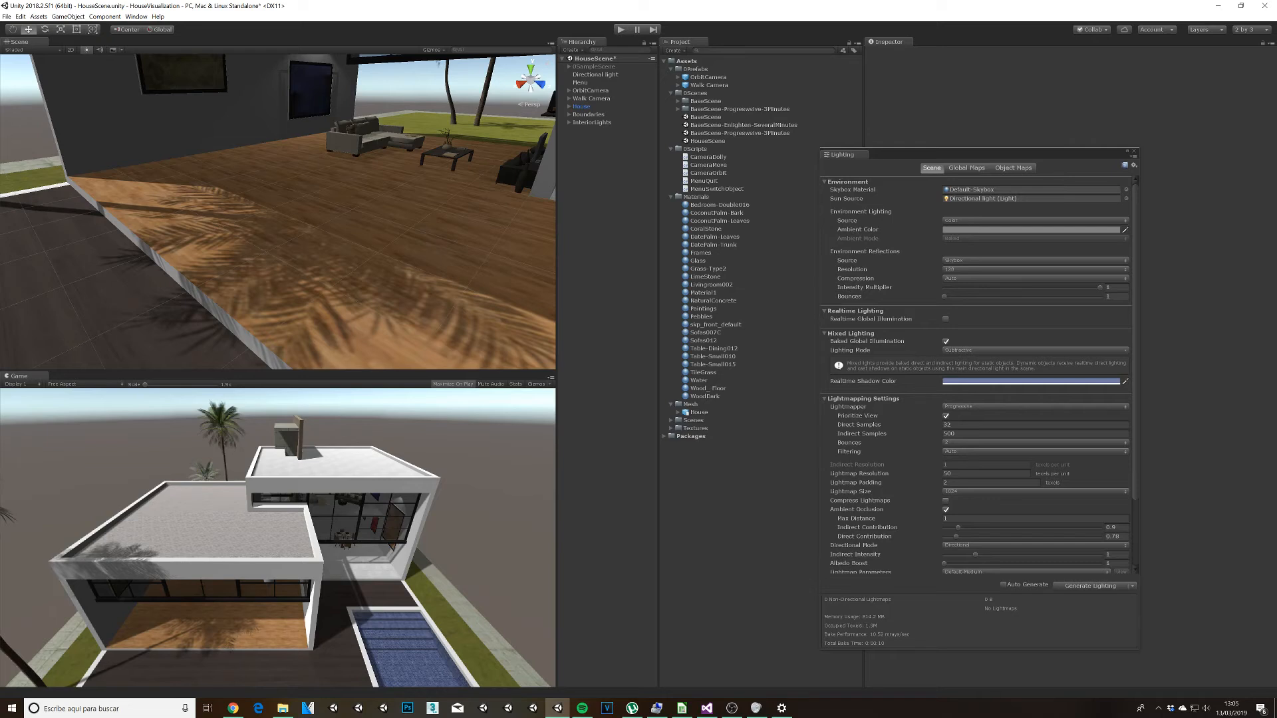
click(976, 473)
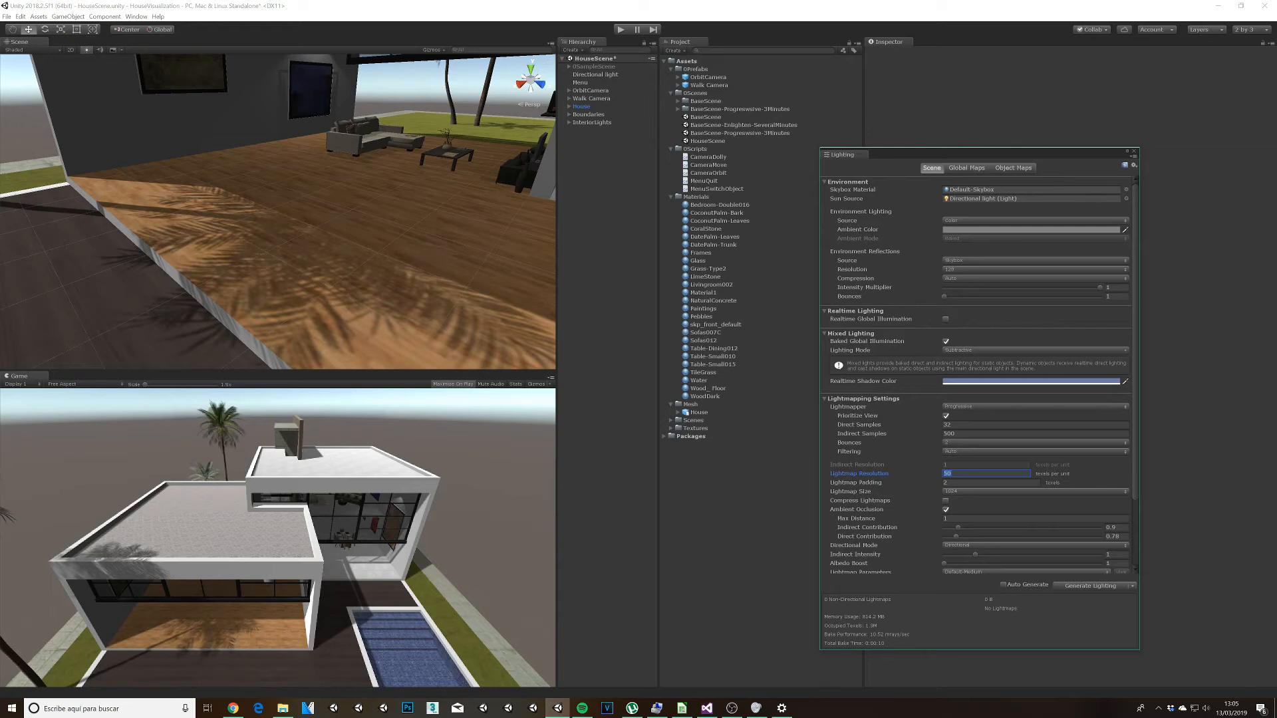
text(5)
click(1089, 587)
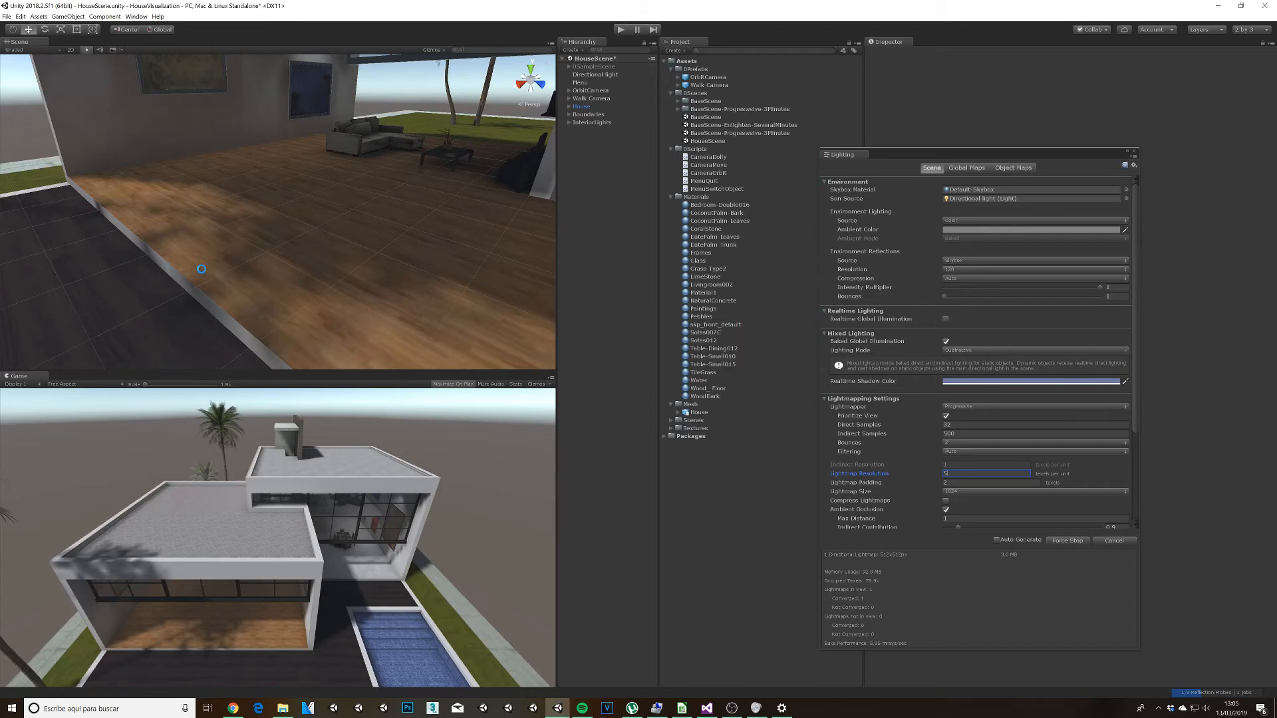
Step: Examine the baked lighting and shadows outside and inside the house from several angles
middle_drag(286, 230, 344, 258)
scroll(286, 302, down, 10)
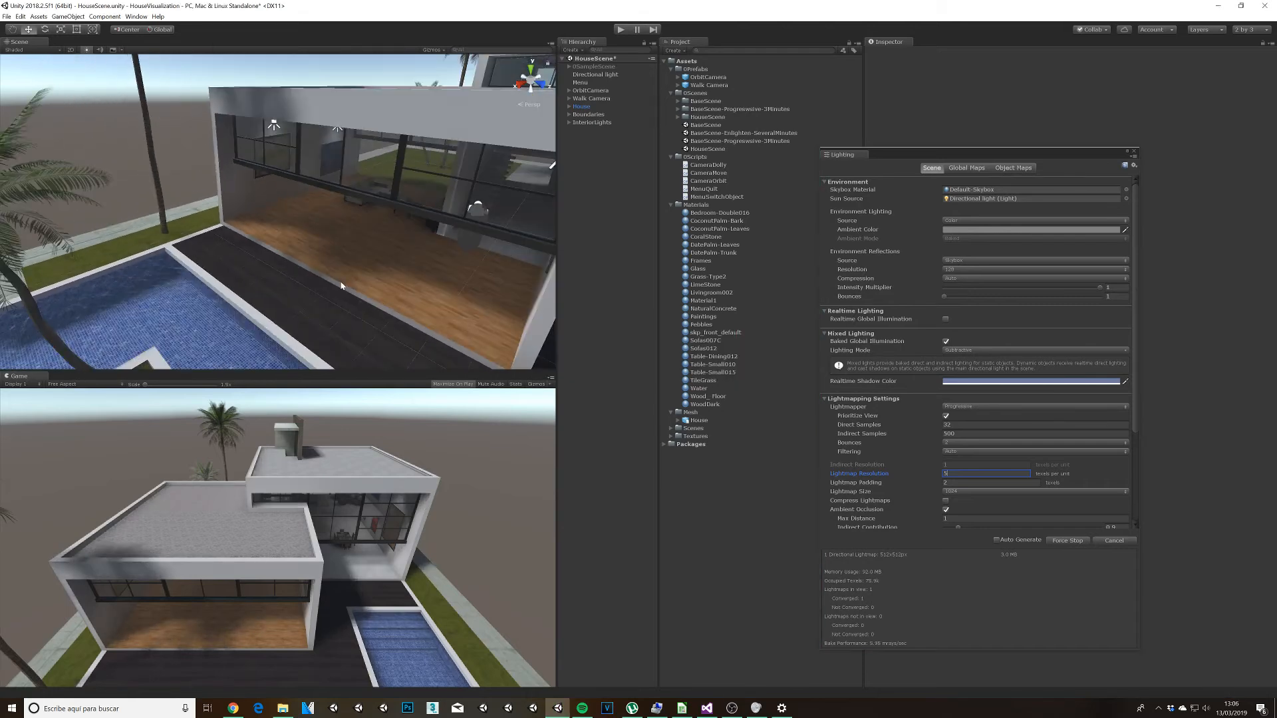
scroll(286, 231, down, 8)
middle_drag(293, 231, 417, 206)
alt+drag(419, 212, 157, 262)
middle_drag(156, 262, 323, 207)
scroll(256, 214, up, 10)
alt+drag(323, 208, 176, 216)
middle_drag(176, 217, 377, 225)
scroll(380, 225, up, 4)
alt+drag(381, 224, 196, 193)
middle_drag(196, 192, 362, 225)
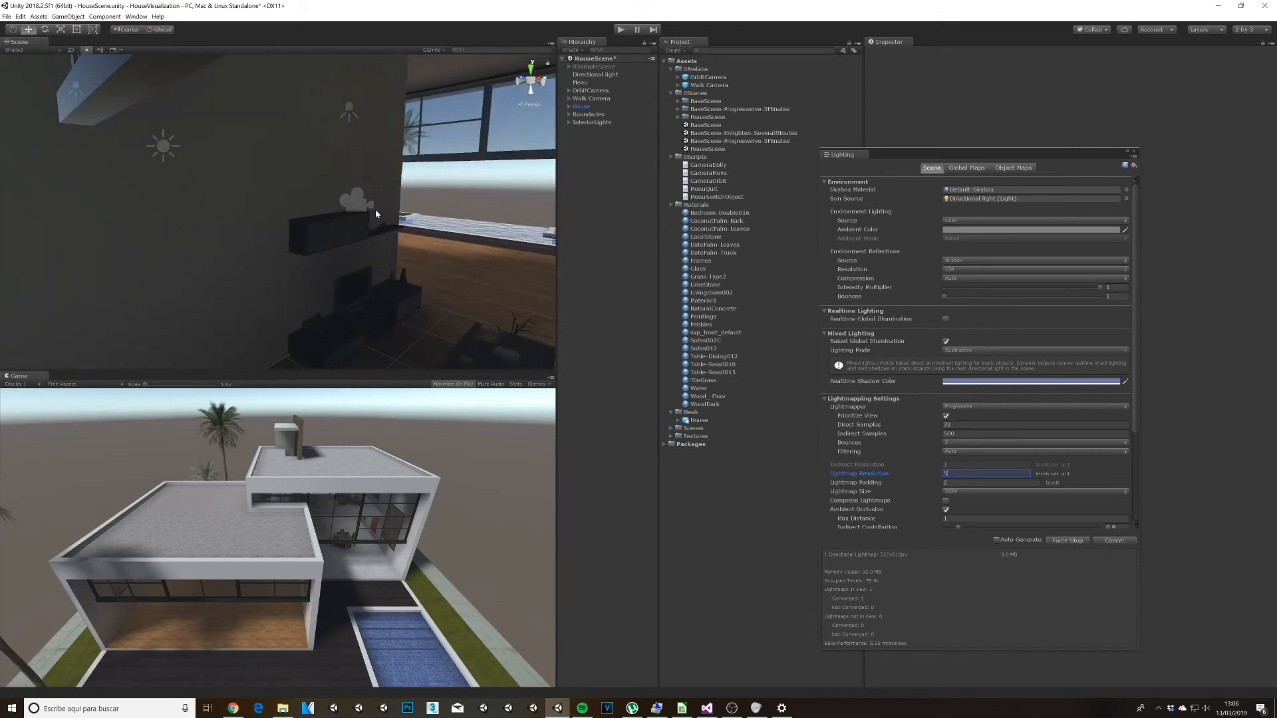
Step: Maximize the scene view and inspect the baked lighting on the living room's TV wall and furniture
key(shift+space)
alt+drag(716, 440, 565, 421)
middle_drag(391, 361, 473, 361)
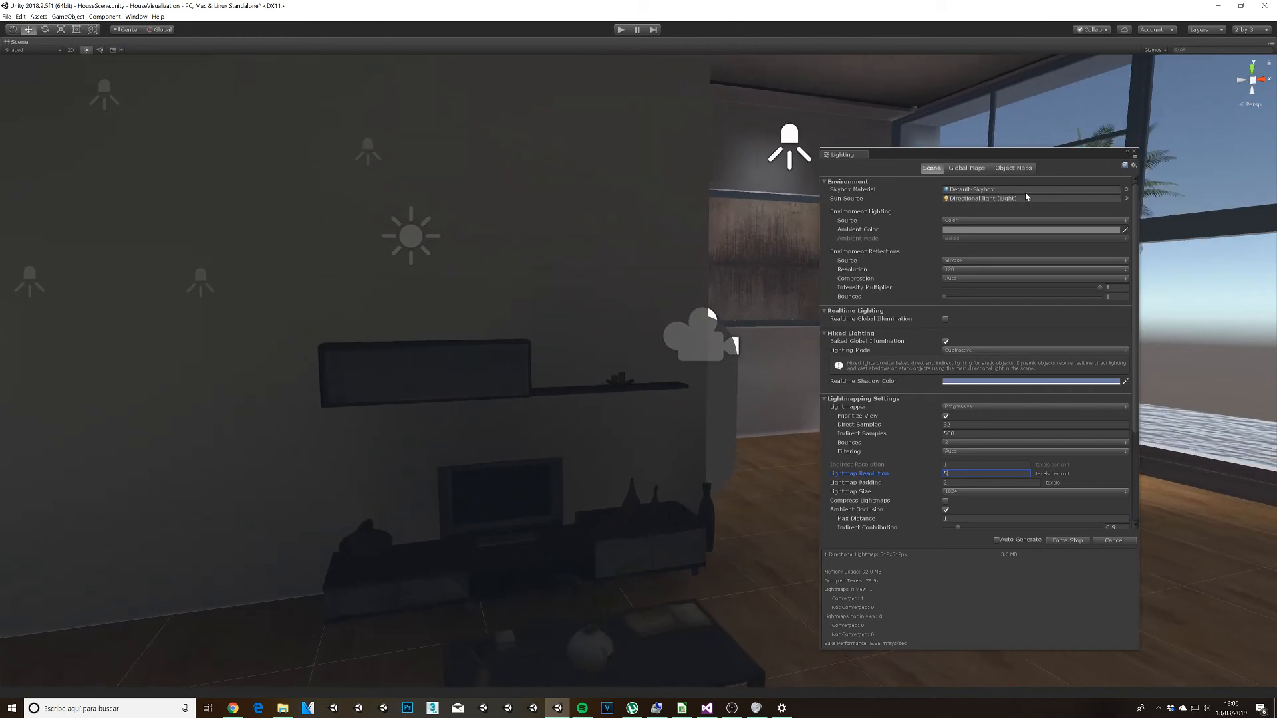
Step: Examine the baked lighting around the living room's TV wall and paintings, as well as on the house exterior and terrace
drag(955, 153, 1050, 159)
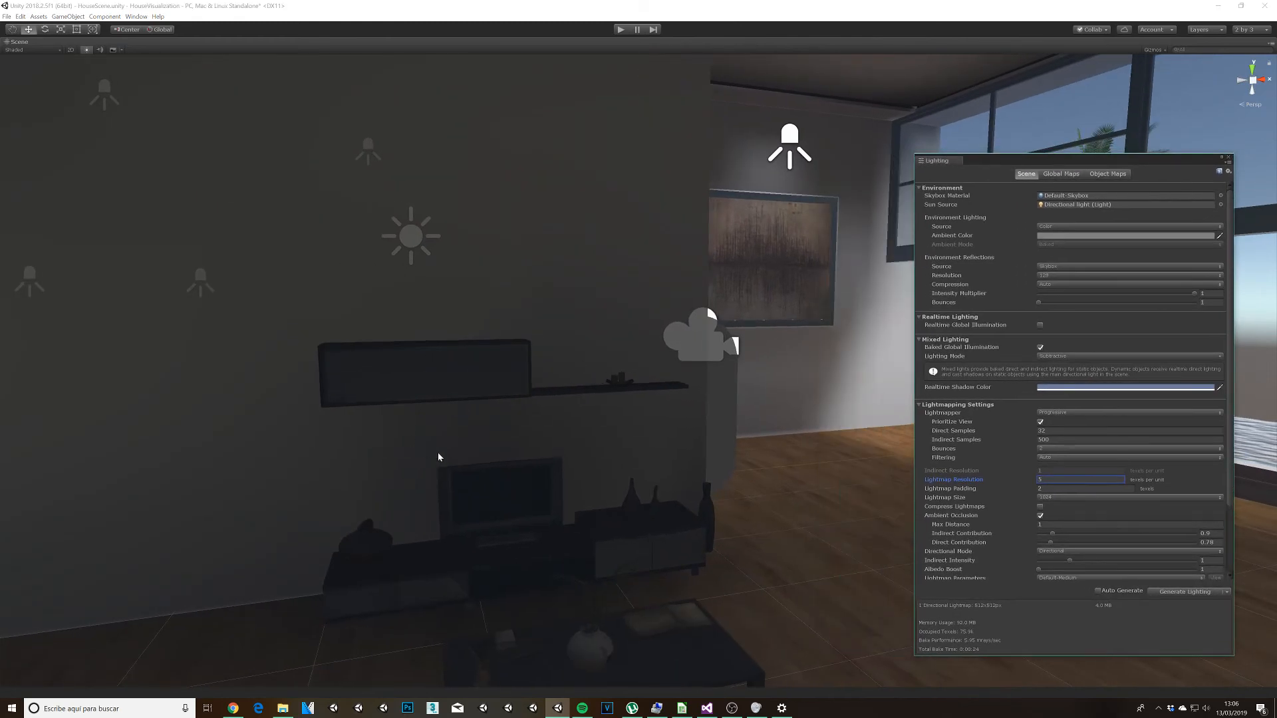
alt+drag(509, 420, 541, 430)
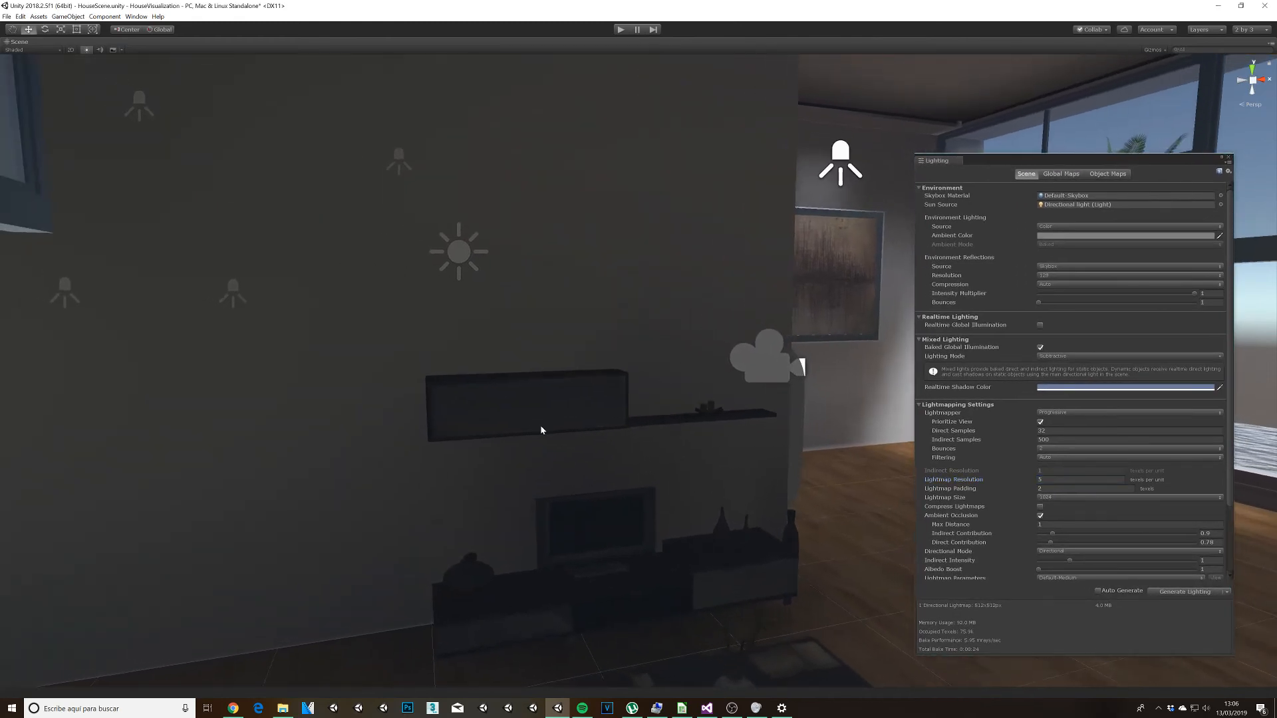
scroll(541, 431, down, 2)
middle_drag(542, 448, 537, 417)
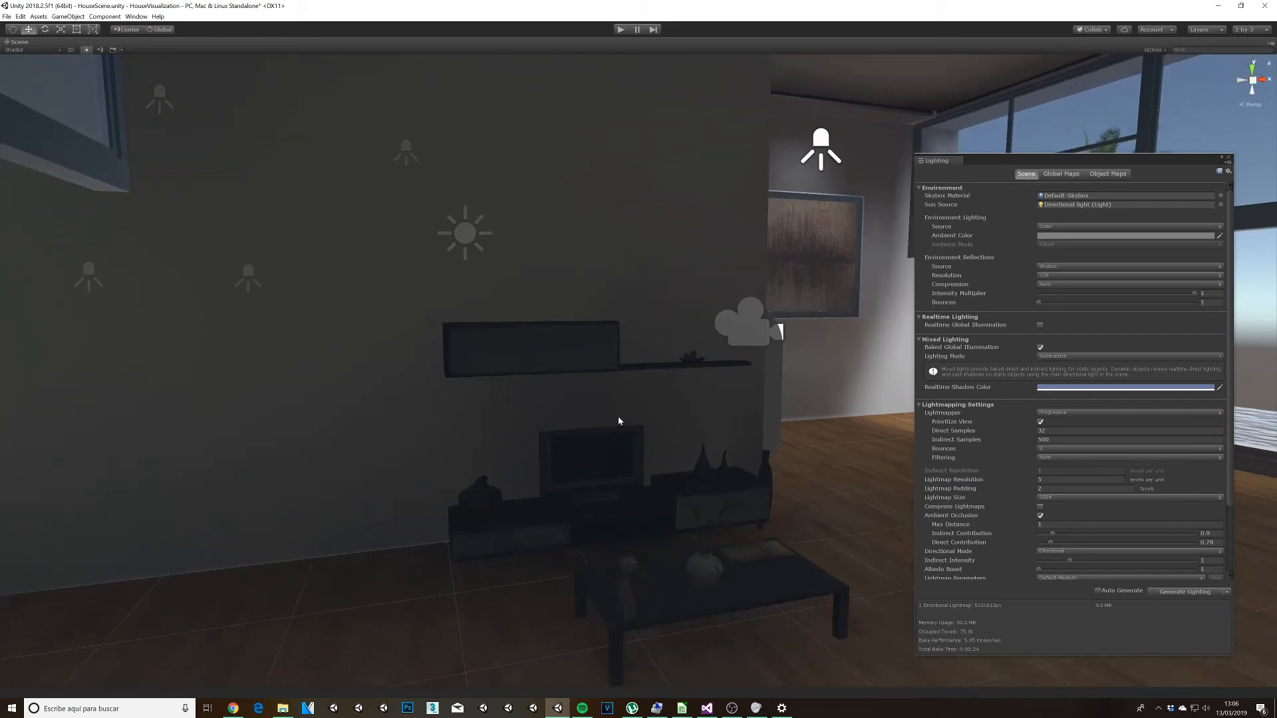
middle_drag(634, 442, 555, 434)
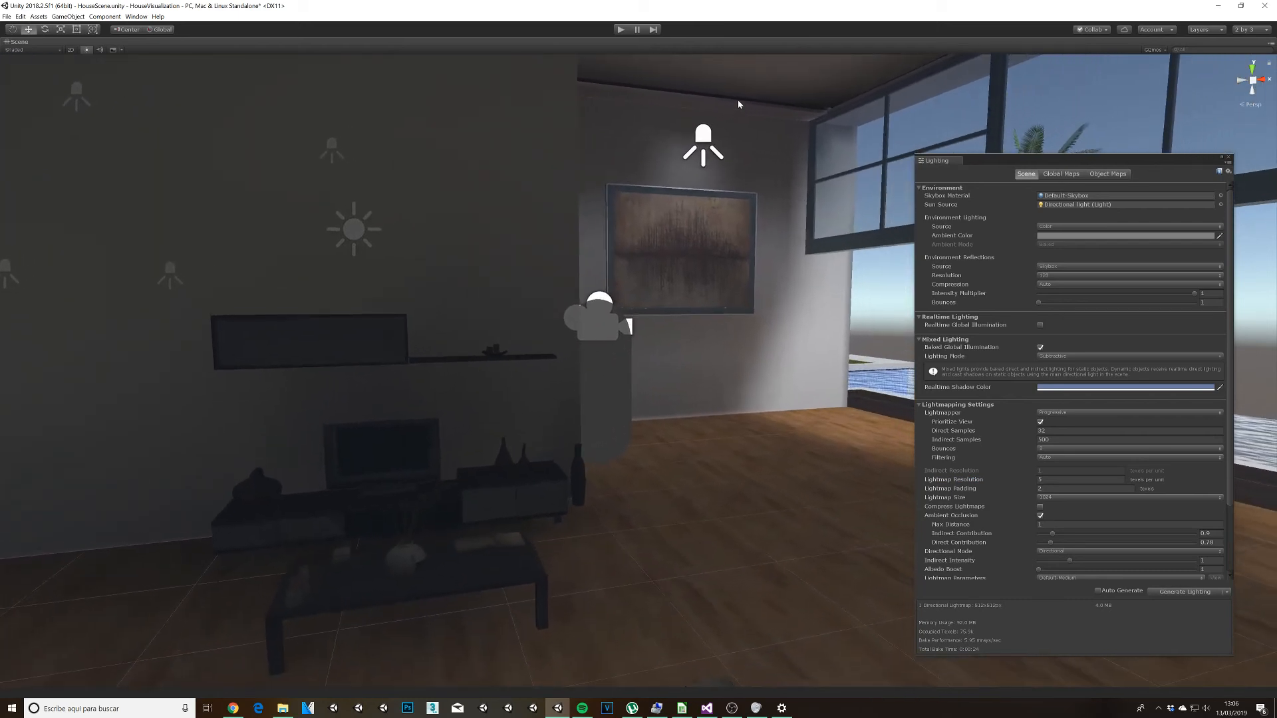
alt+drag(734, 266, 589, 296)
middle_drag(588, 296, 621, 390)
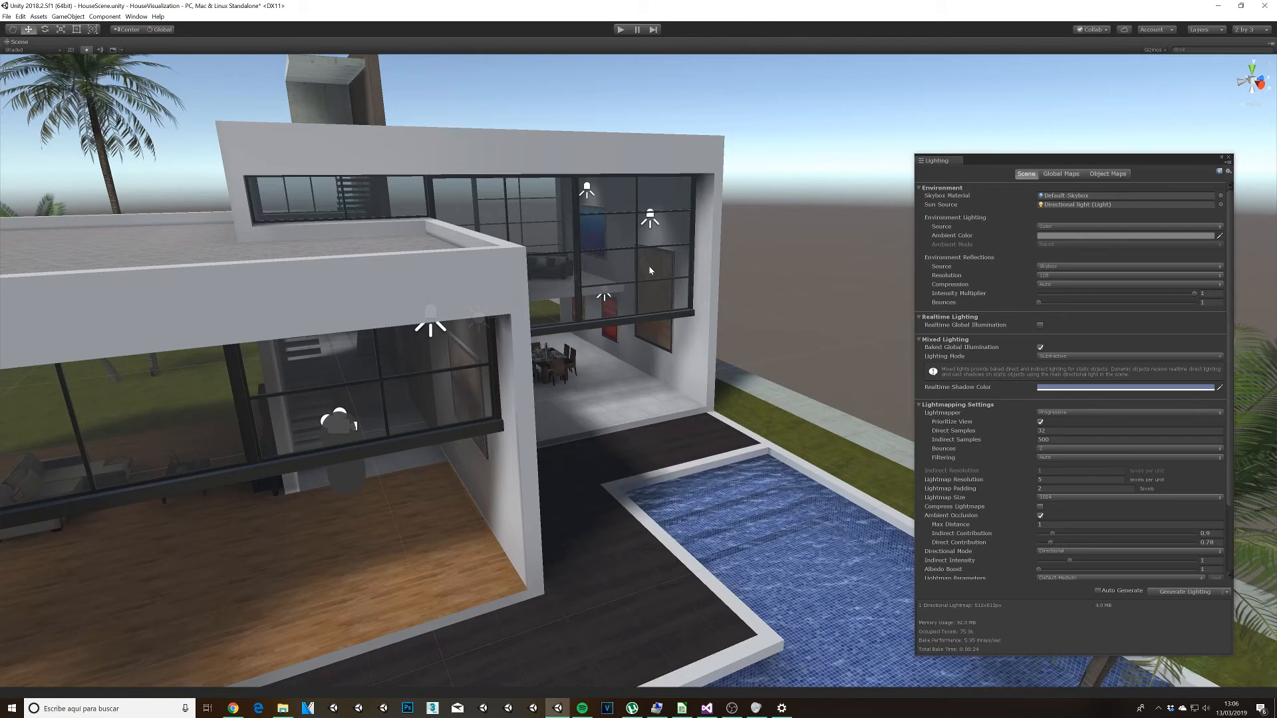
alt+drag(597, 268, 639, 359)
alt+drag(393, 468, 607, 403)
scroll(386, 412, up, 2)
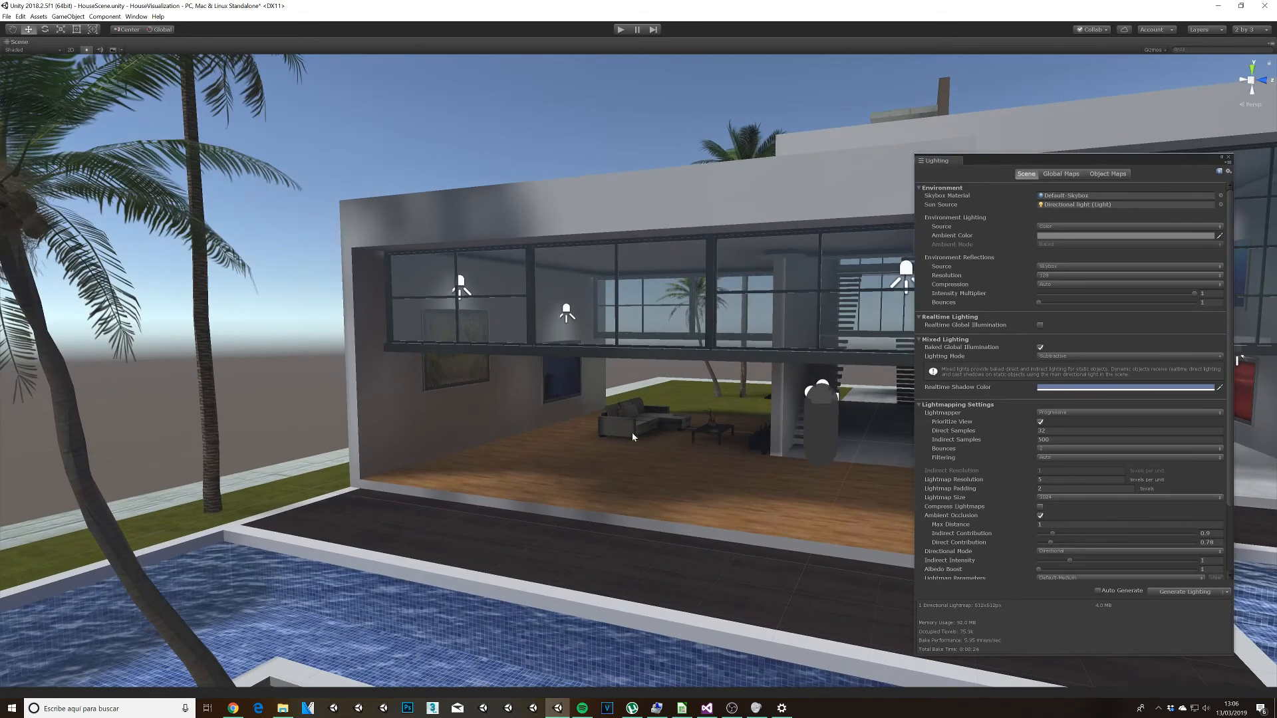
Step: Restore the full editor layout and deactivate the InteriorLights group together with the directional light
key(shift+space)
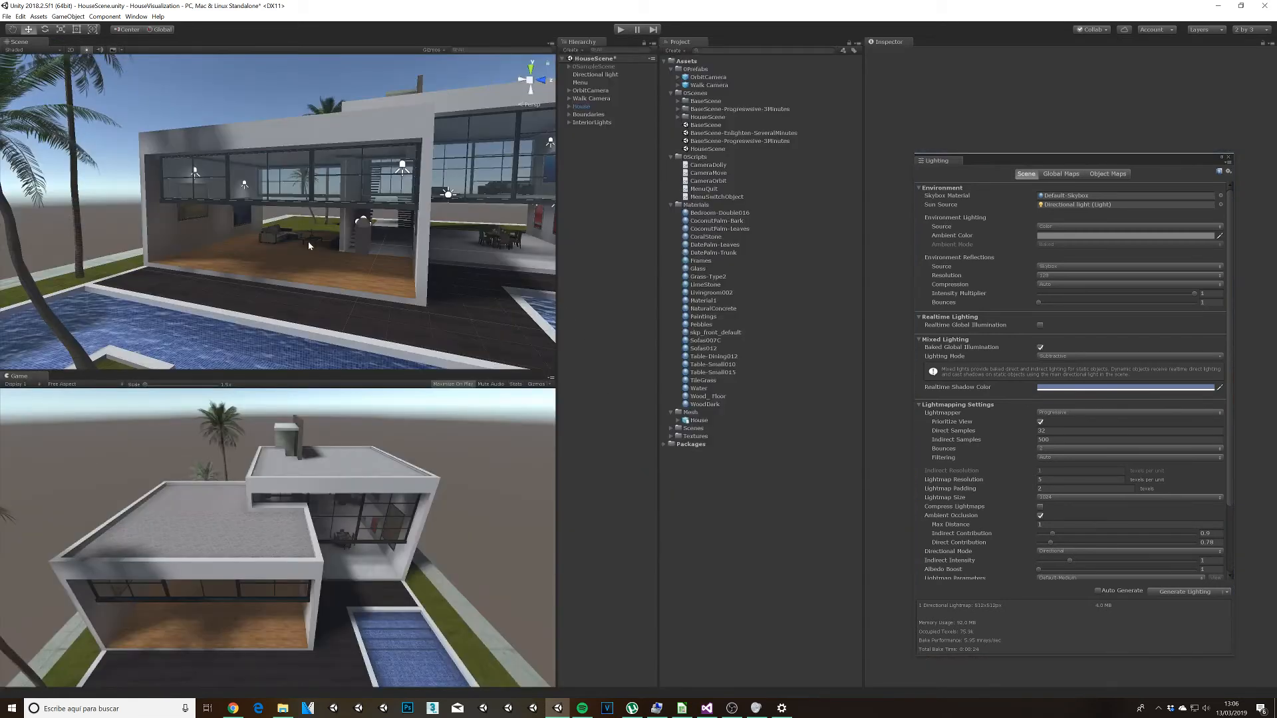
alt+drag(353, 231, 499, 194)
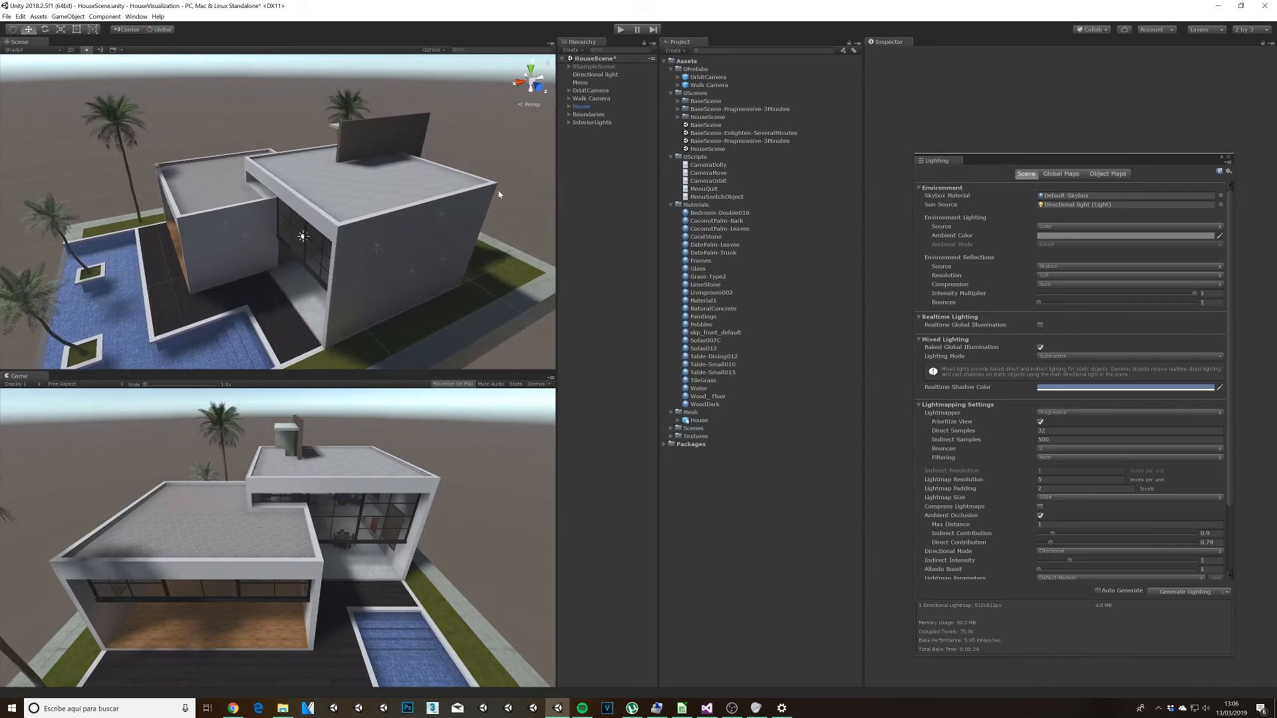
click(586, 123)
ctrl+click(601, 75)
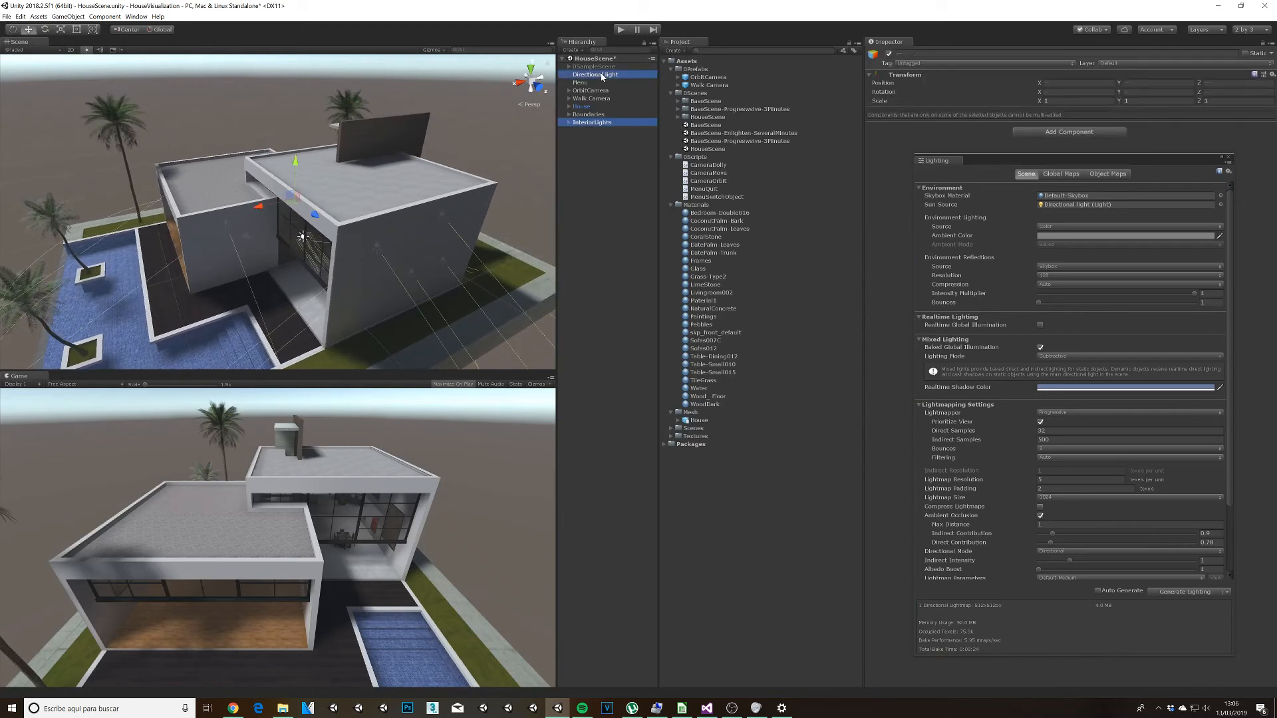
click(890, 54)
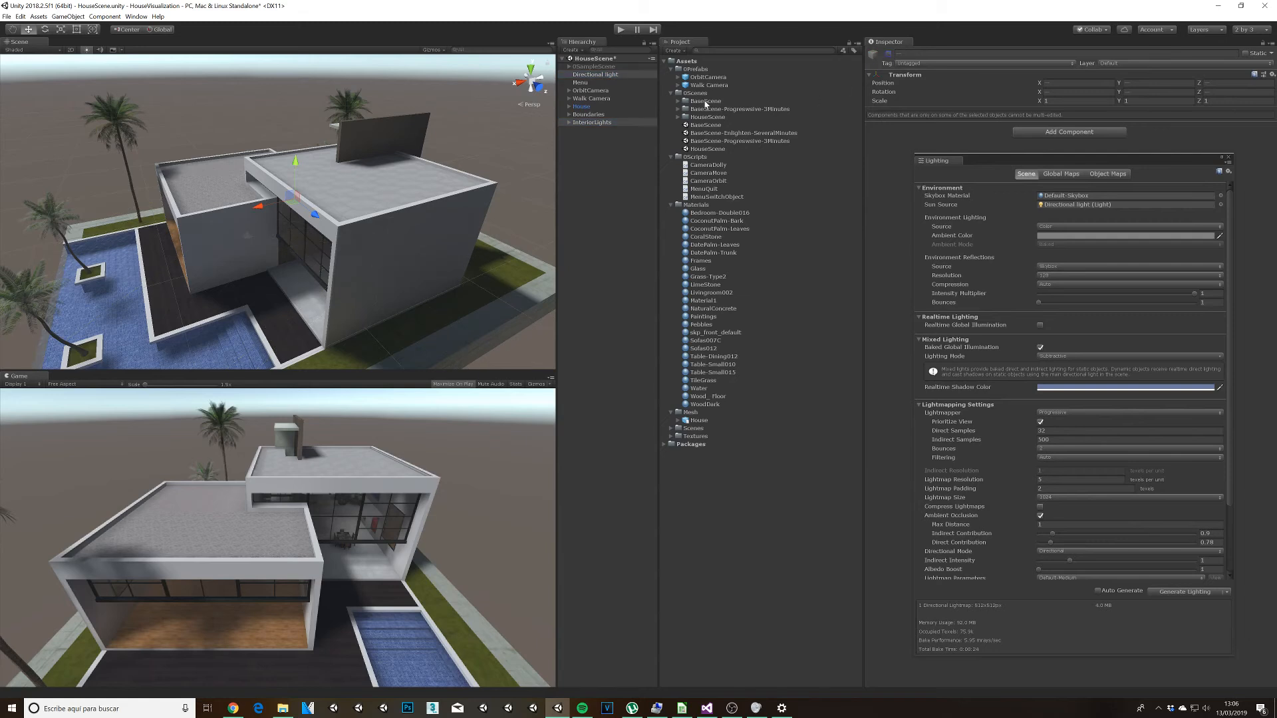
Step: Play the scene, check the baked lighting with the orbit and walk cameras, and stop playback
click(620, 29)
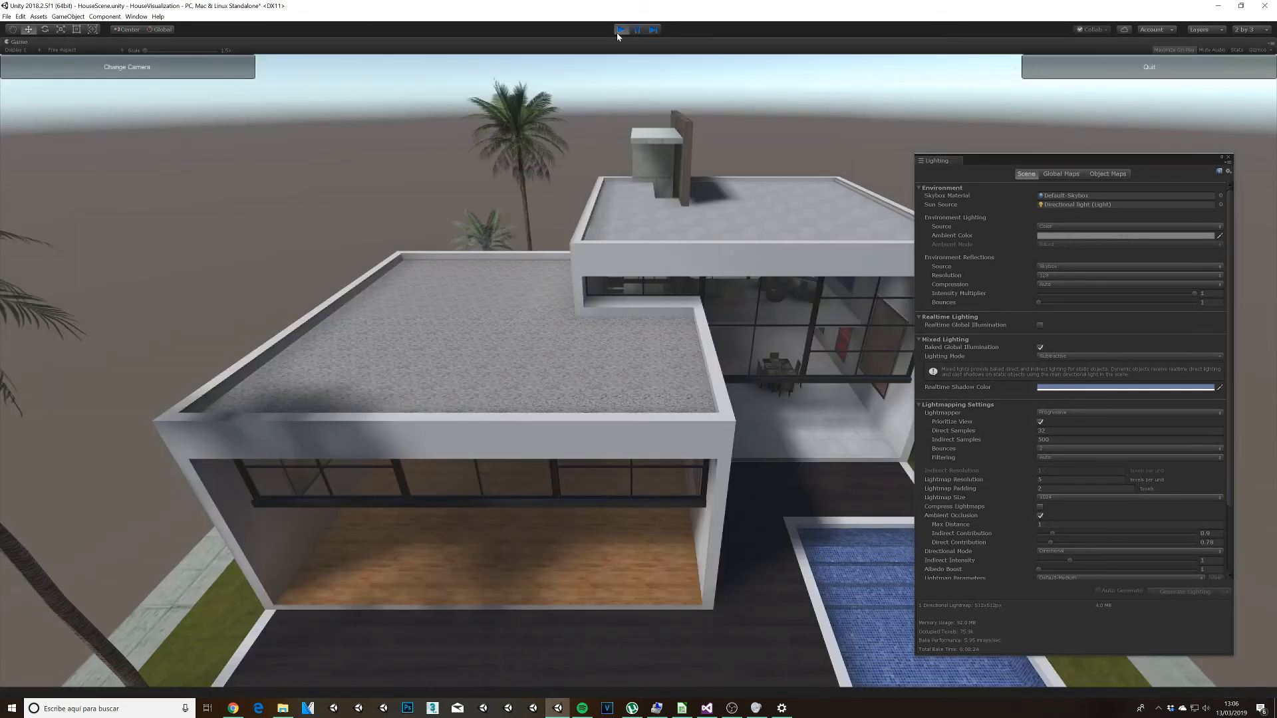
drag(847, 460, 573, 441)
click(209, 71)
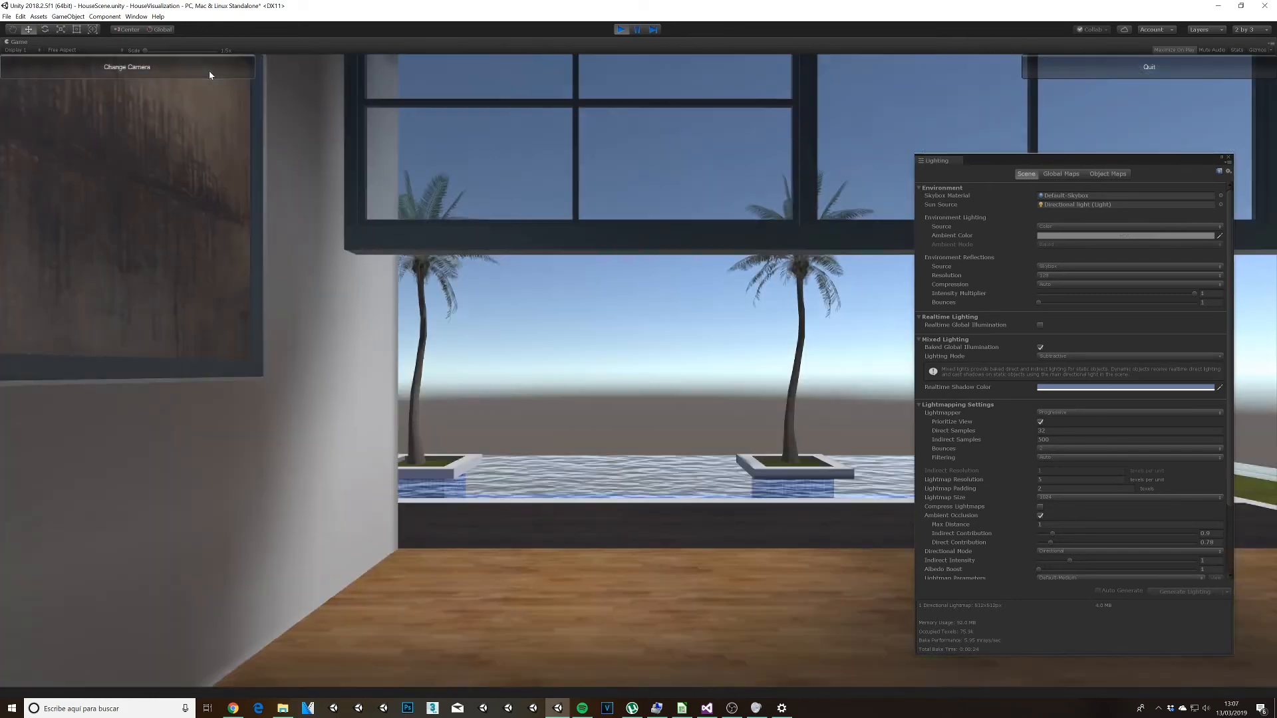
drag(532, 500, 601, 514)
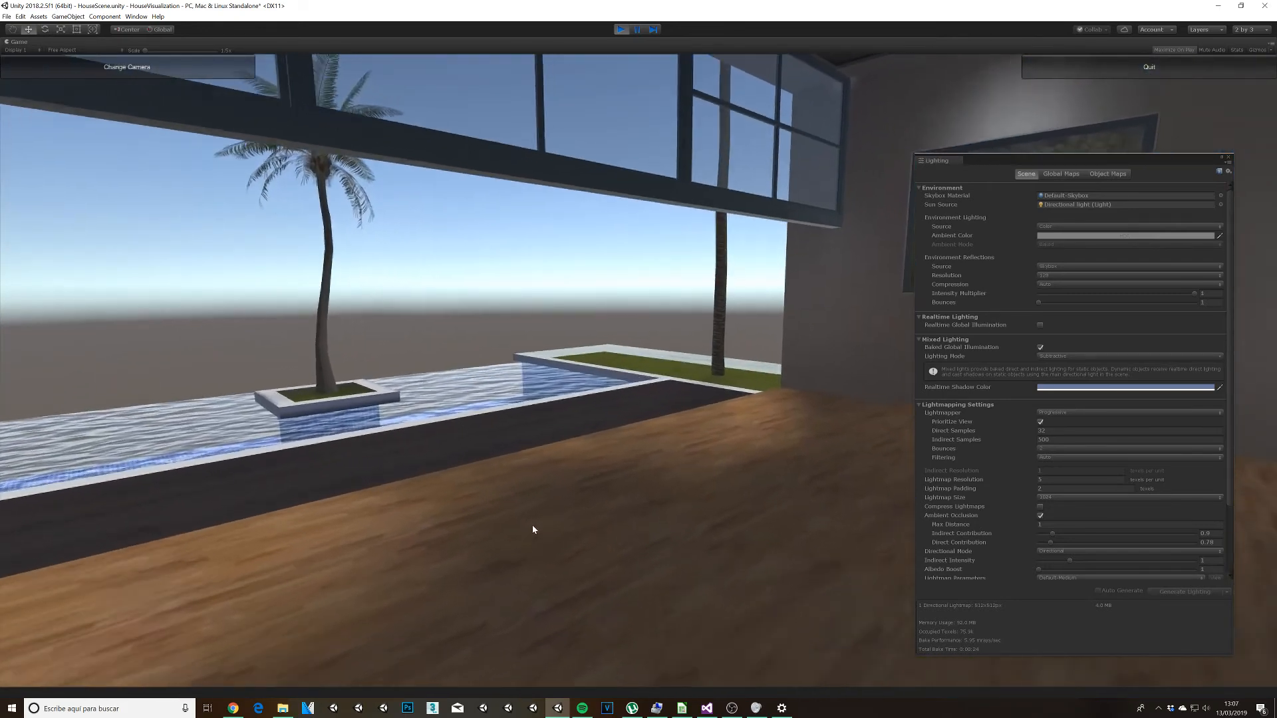
key(w)
mouse_move(492, 524)
mouse_down()
mouse_move(477, 518)
mouse_move(544, 537)
mouse_move(811, 562)
mouse_move(687, 524)
mouse_move(516, 521)
mouse_move(523, 495)
mouse_up()
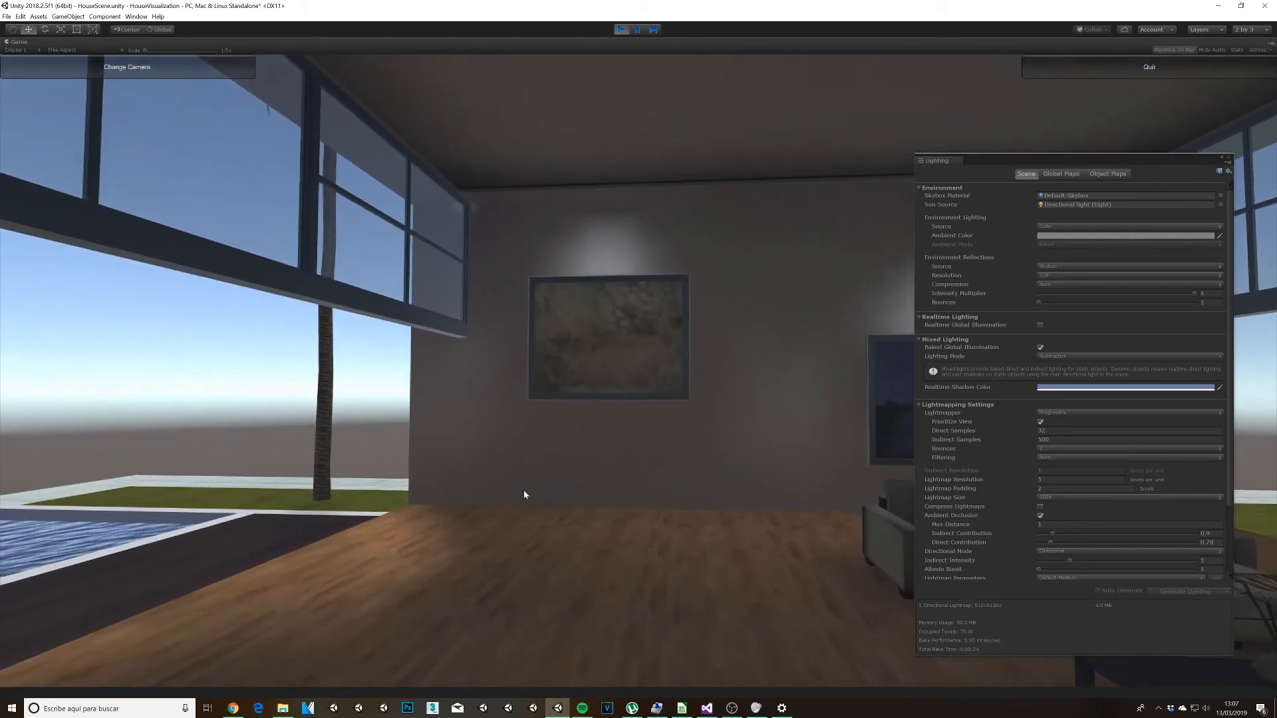
click(621, 30)
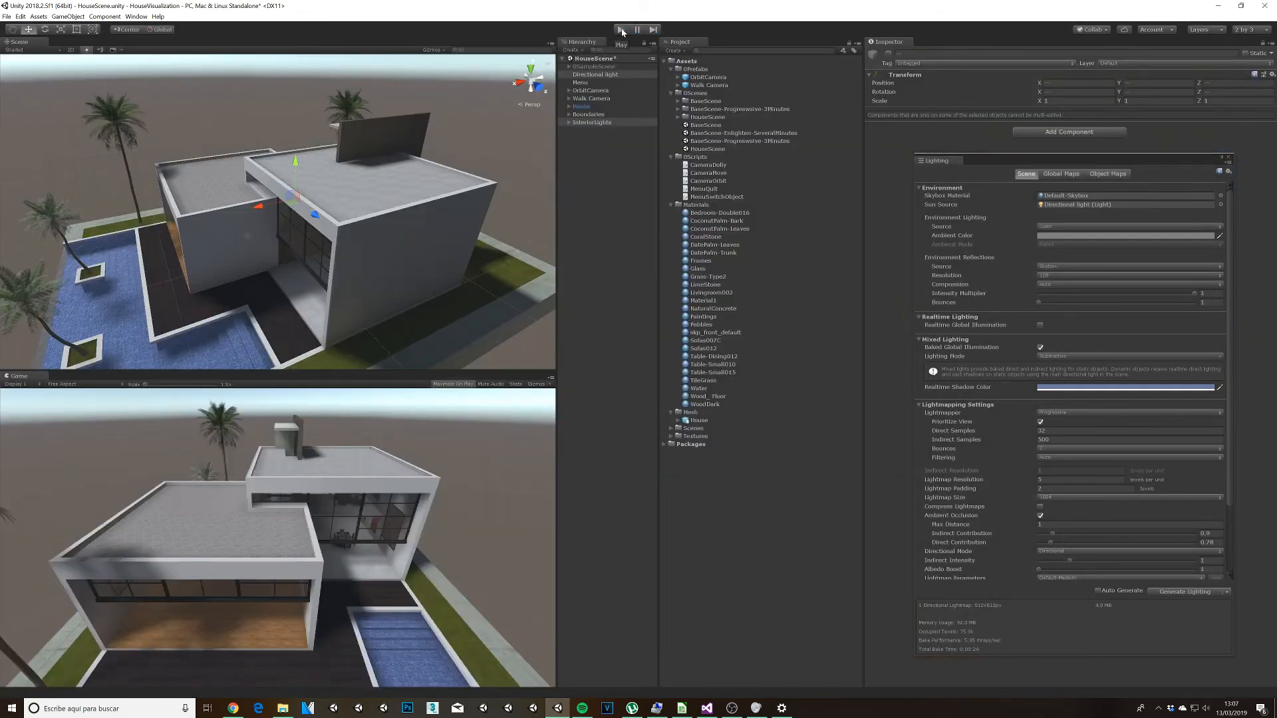
Step: Reactivate the directional and interior lights and regenerate the lighting at a lightmap resolution of 25 texels per unit
click(888, 54)
alt+drag(123, 339, 586, 324)
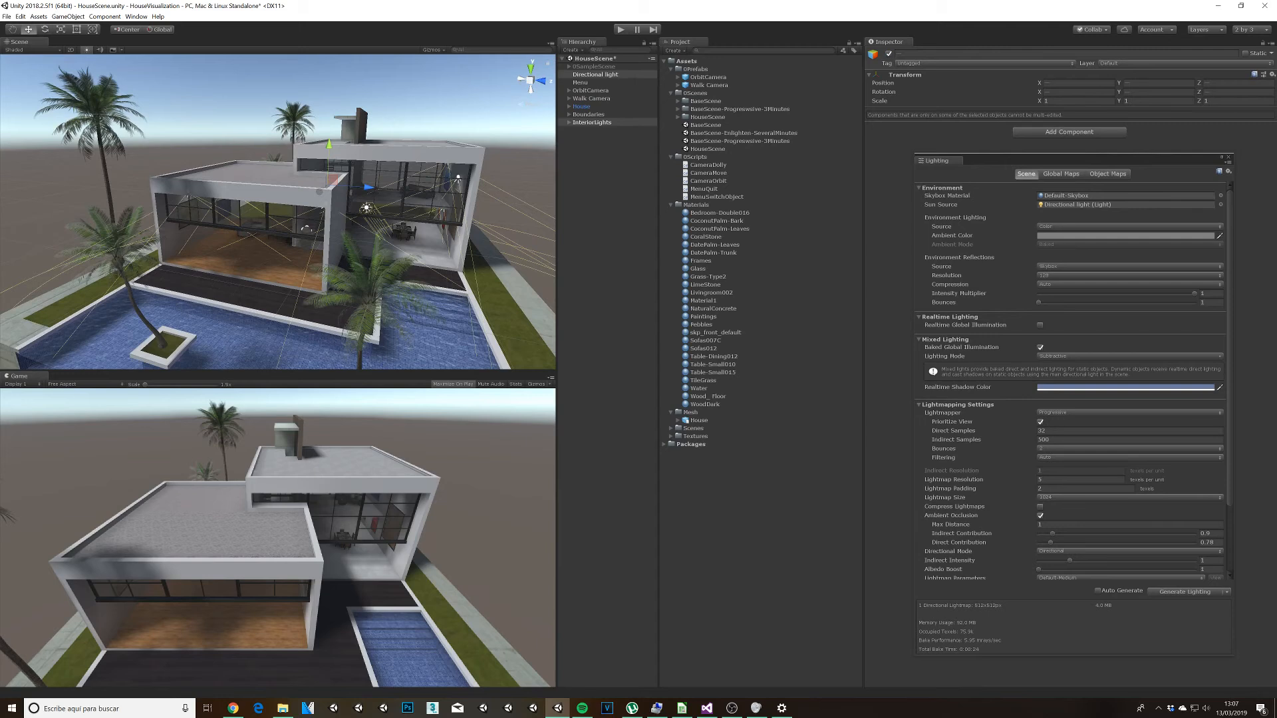
click(1071, 479)
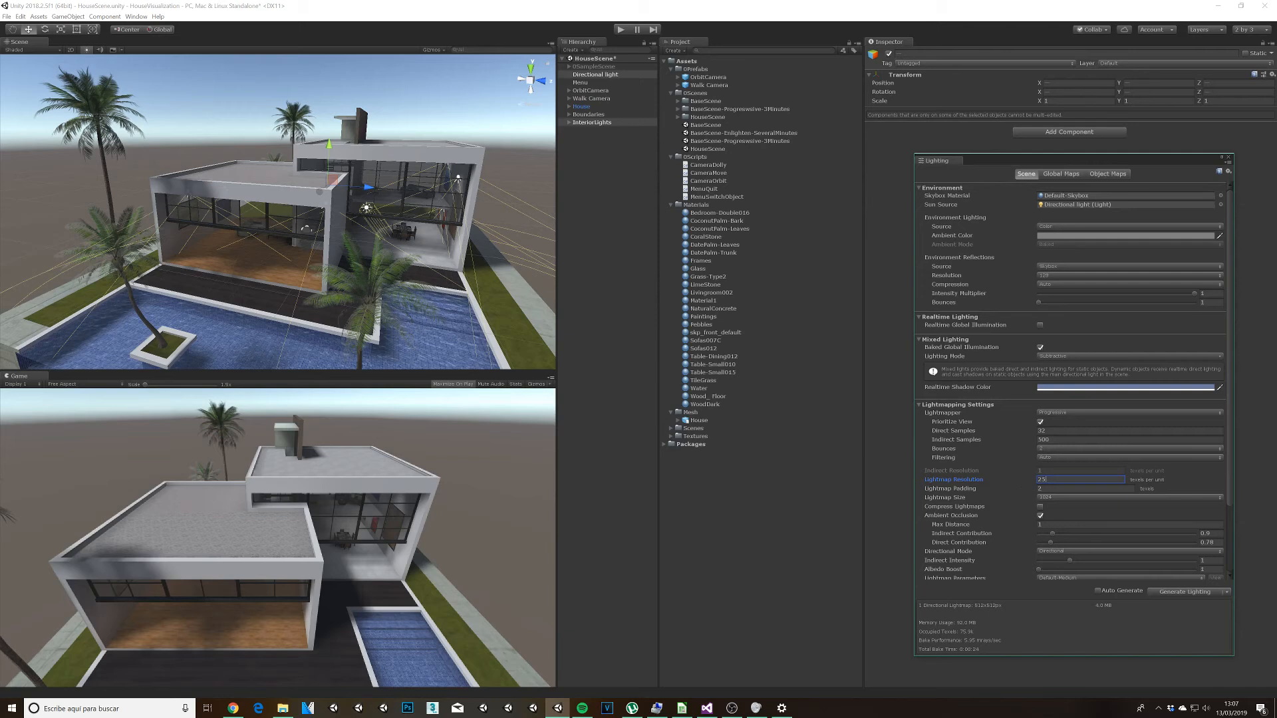
click(1180, 592)
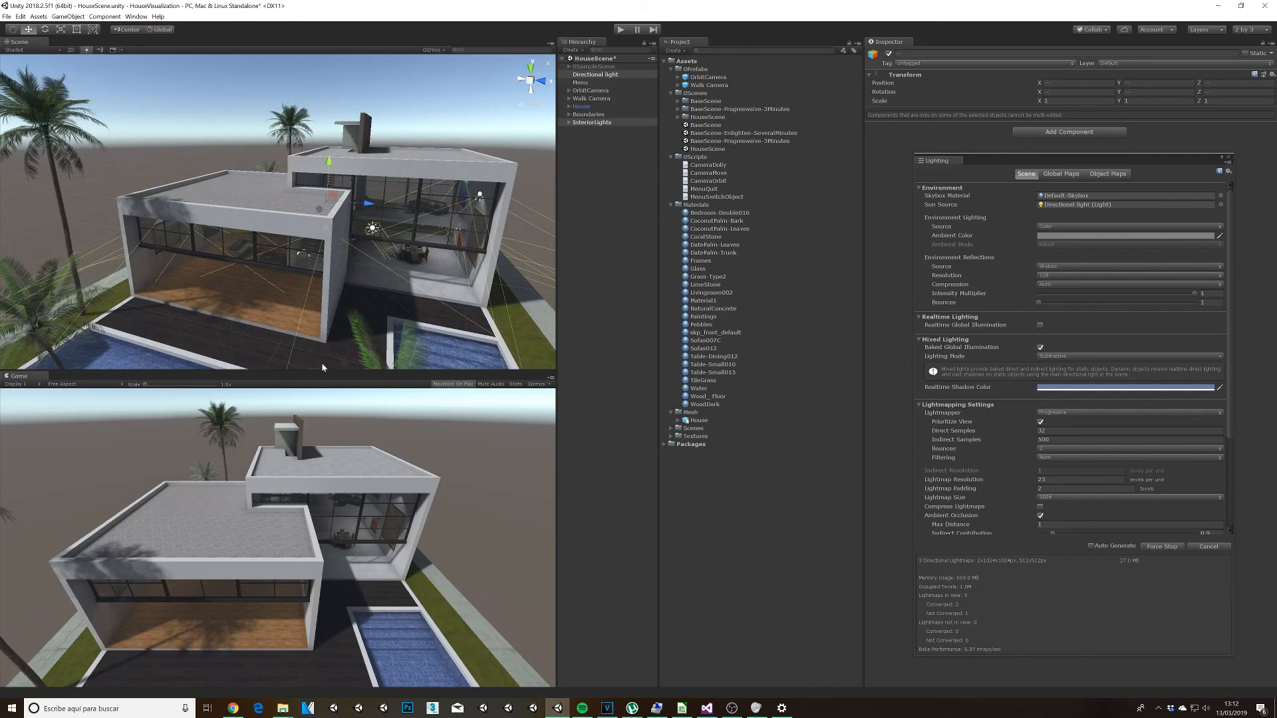
Step: Examine the higher-resolution baked lighting through the rear of the house, around the dining table and in the living room
alt+drag(468, 241, 13, 212)
scroll(216, 309, up, 10)
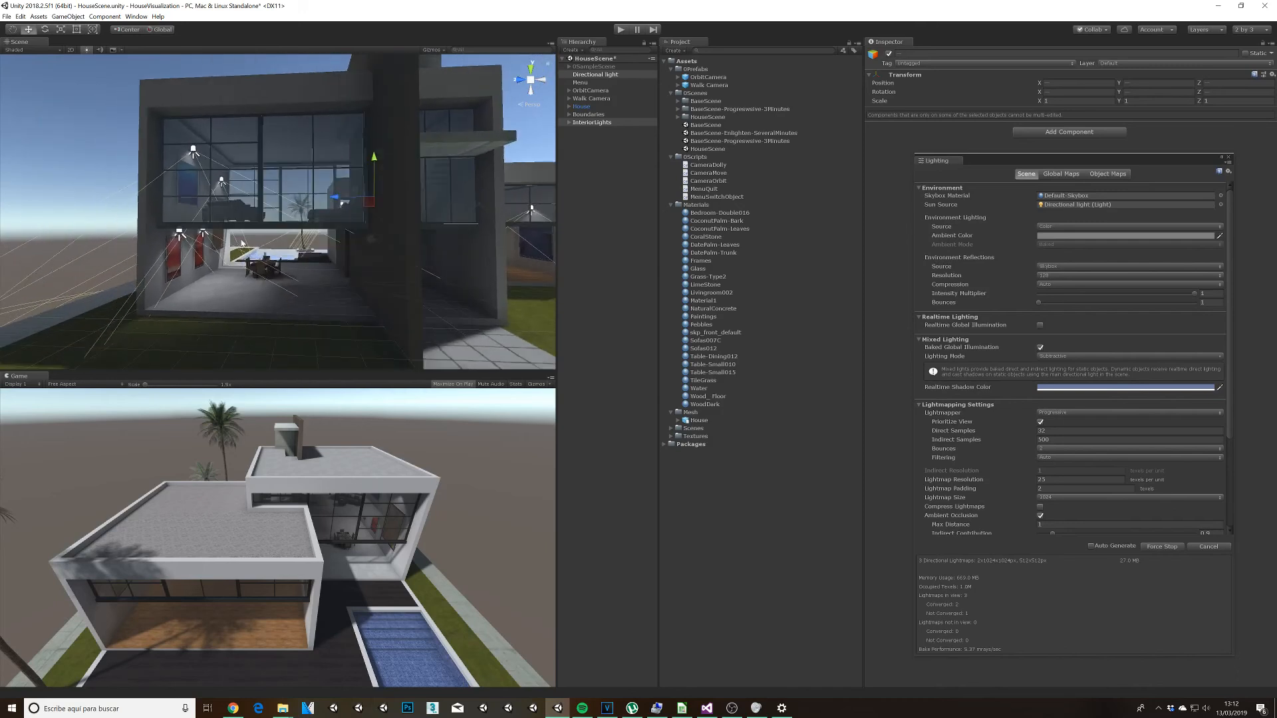
scroll(216, 309, up, 10)
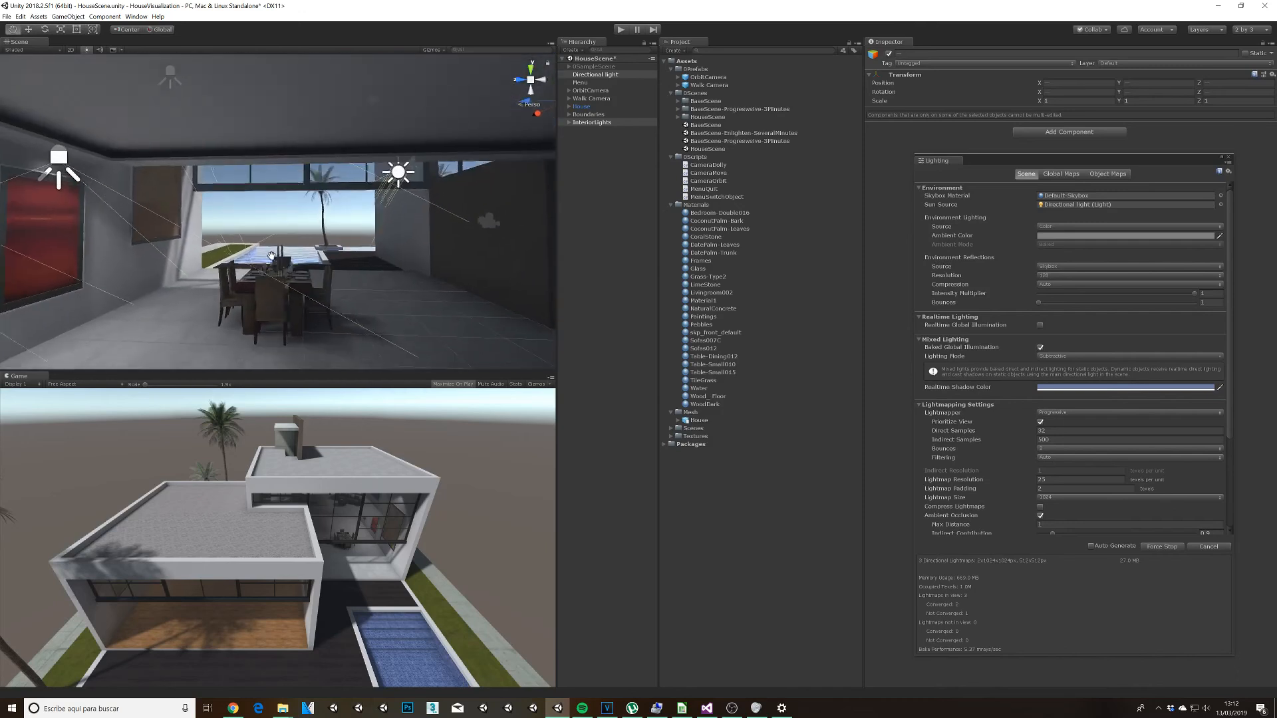
scroll(310, 268, up, 2)
alt+drag(444, 299, 254, 317)
middle_drag(253, 317, 327, 310)
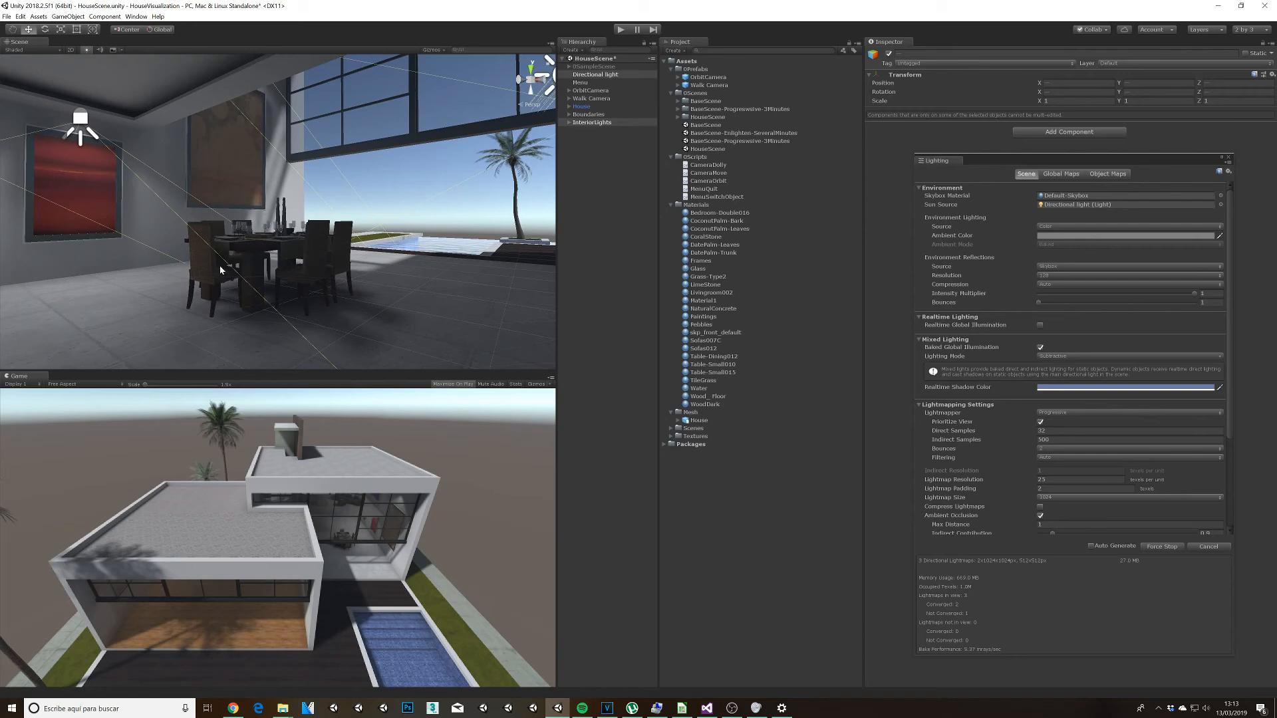
alt+drag(390, 279, 282, 279)
scroll(281, 279, down, 6)
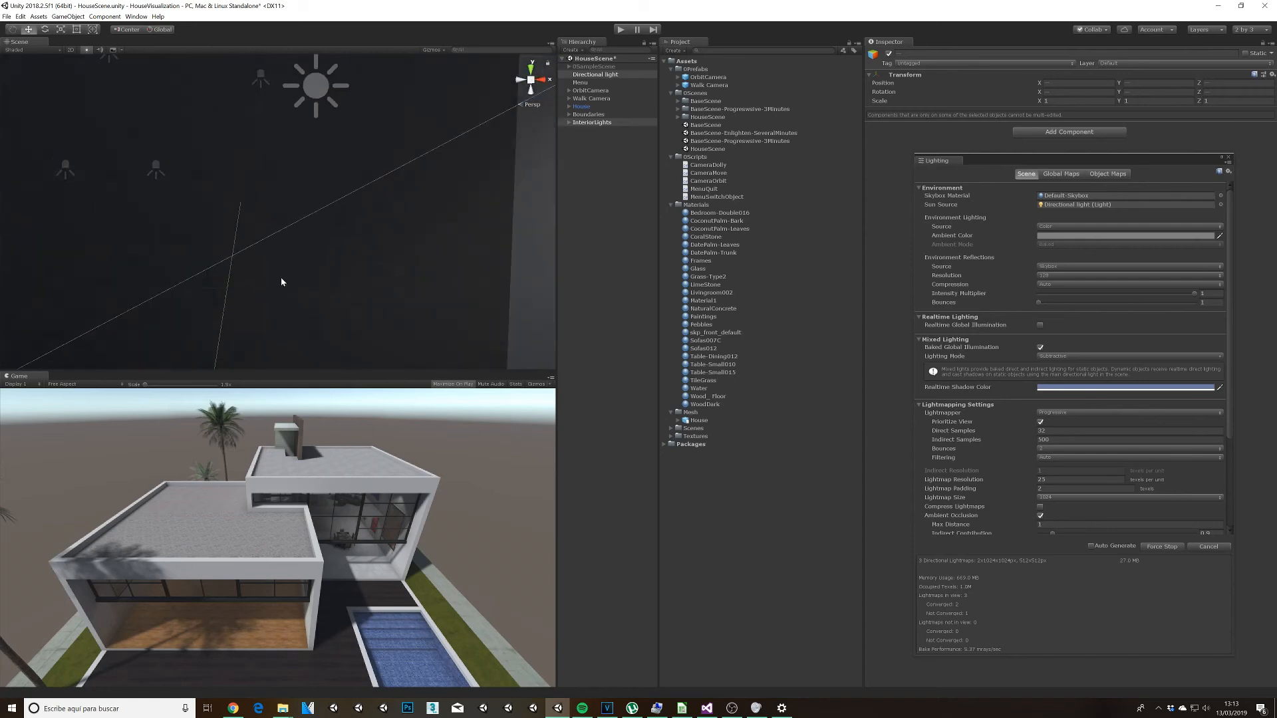
scroll(281, 282, up, 5)
mouse_move(280, 282)
middle_down()
mouse_move(322, 287)
mouse_move(288, 278)
middle_up()
alt+drag(294, 250, 369, 248)
middle_drag(424, 269, 332, 277)
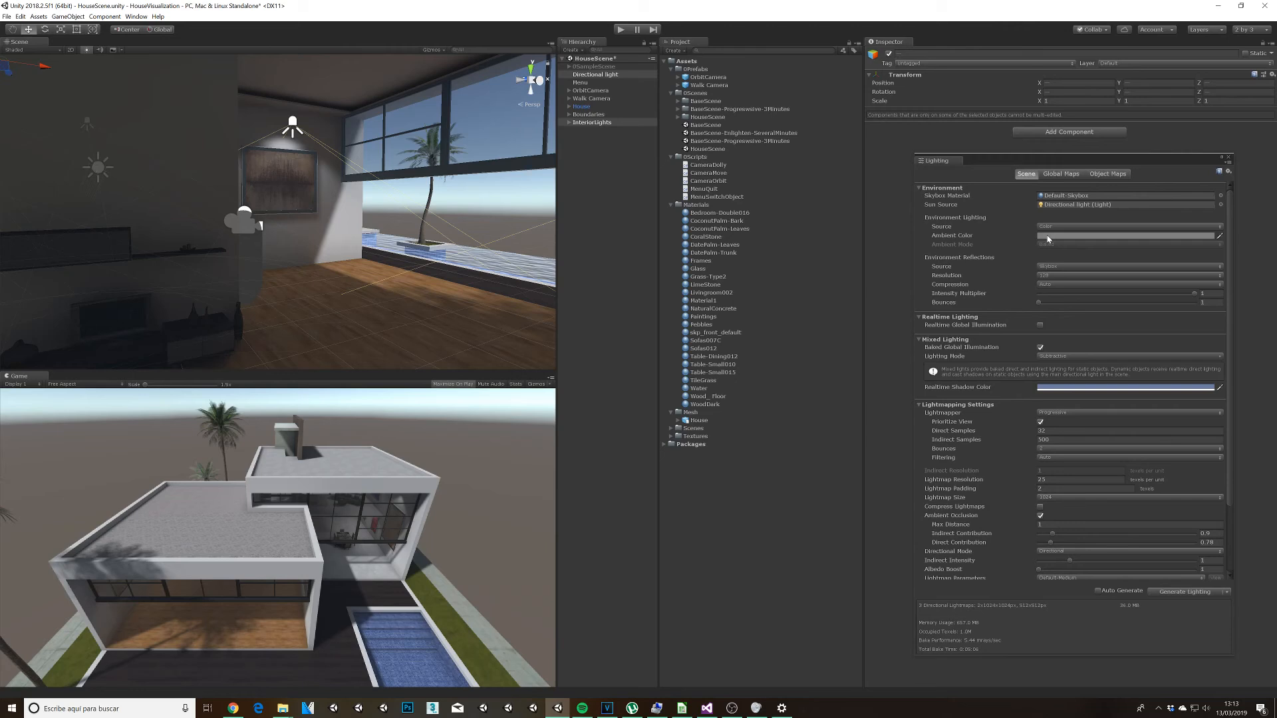
Step: Deactivate the InteriorLights group and the directional light so that only the baked lighting remains
alt+drag(412, 258, 91, 283)
click(433, 117)
middle_drag(328, 158, 417, 209)
scroll(419, 210, down, 7)
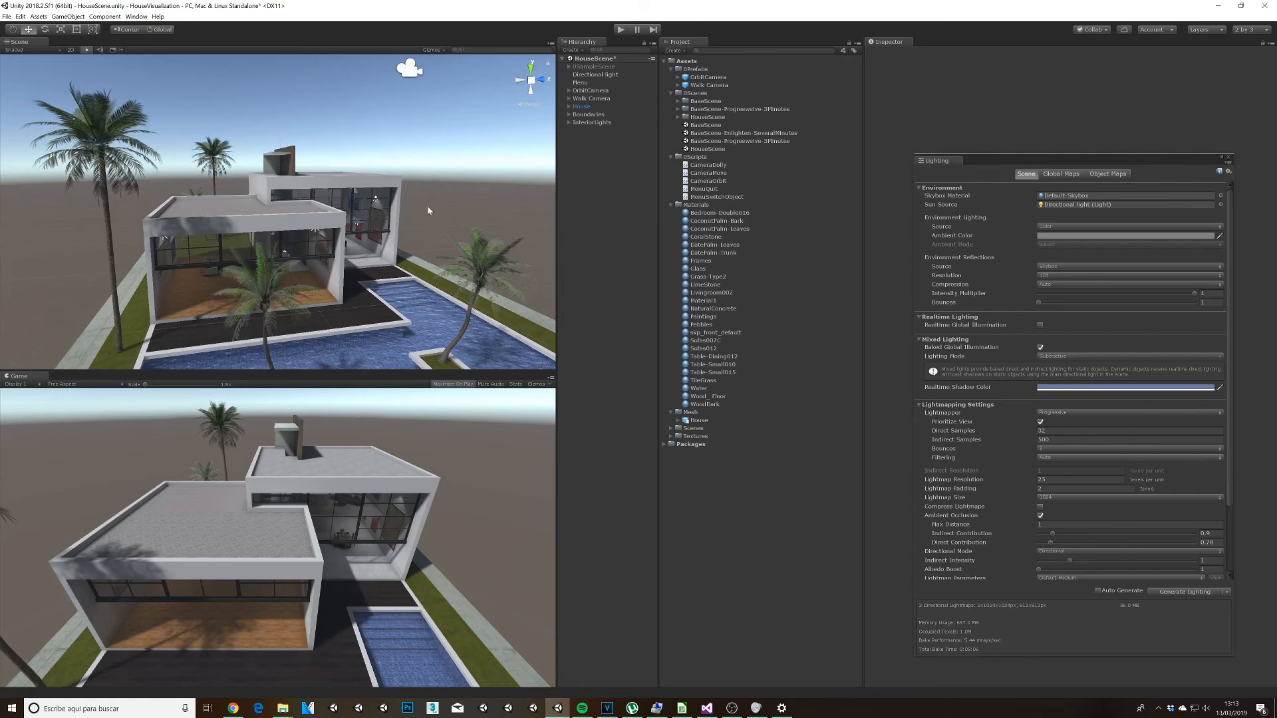
click(587, 123)
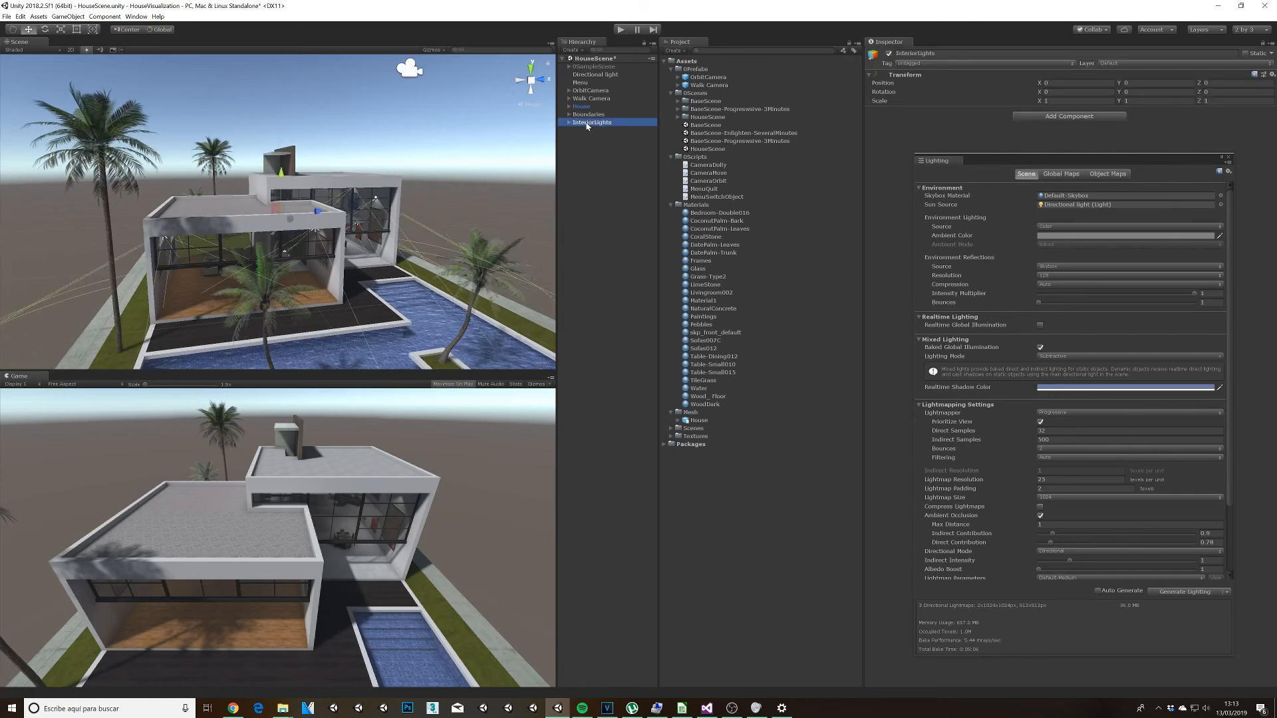
ctrl+click(594, 75)
click(890, 54)
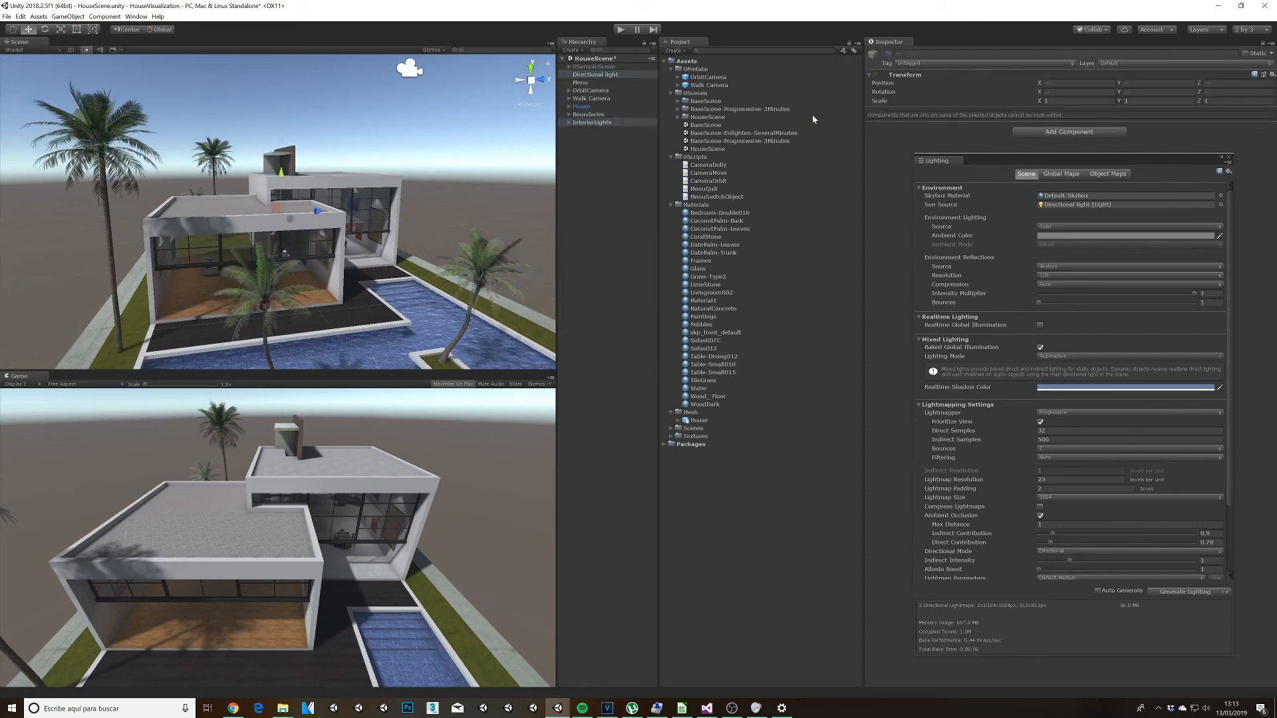
Step: Play the scene, close the Lighting window, check the new bake from the orbit and walk cameras, and stop playback
click(621, 30)
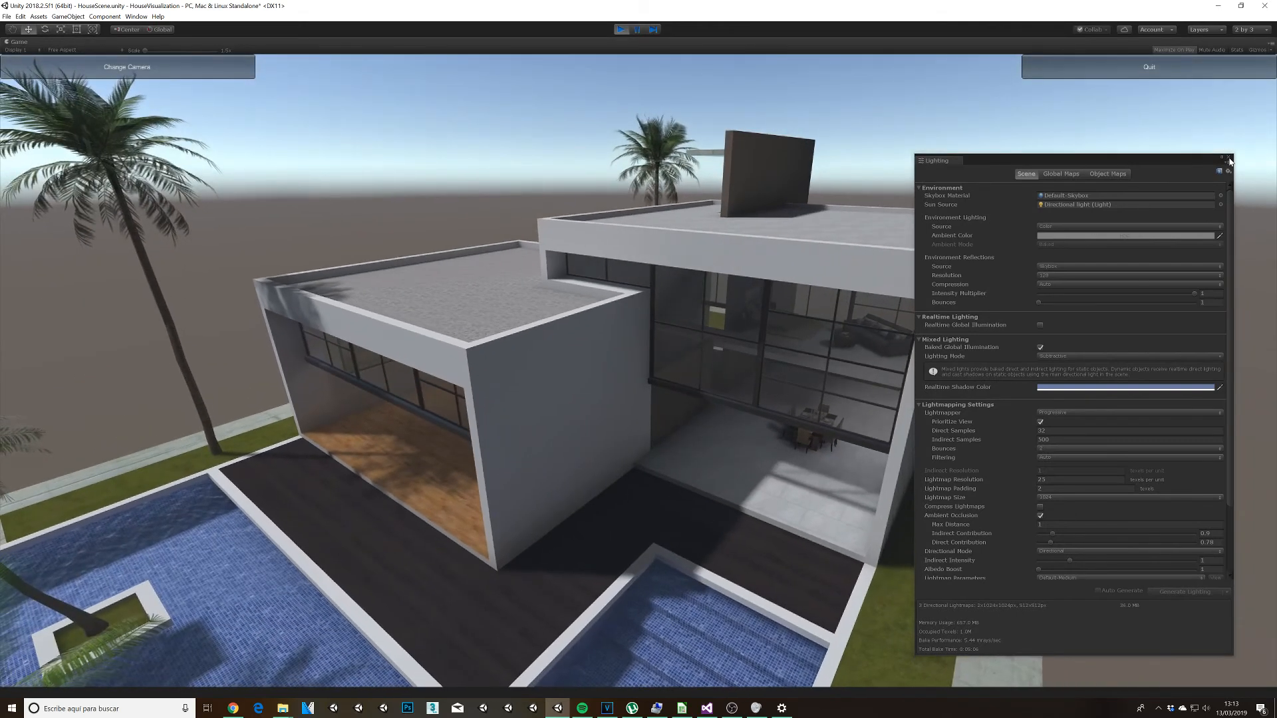
click(1229, 159)
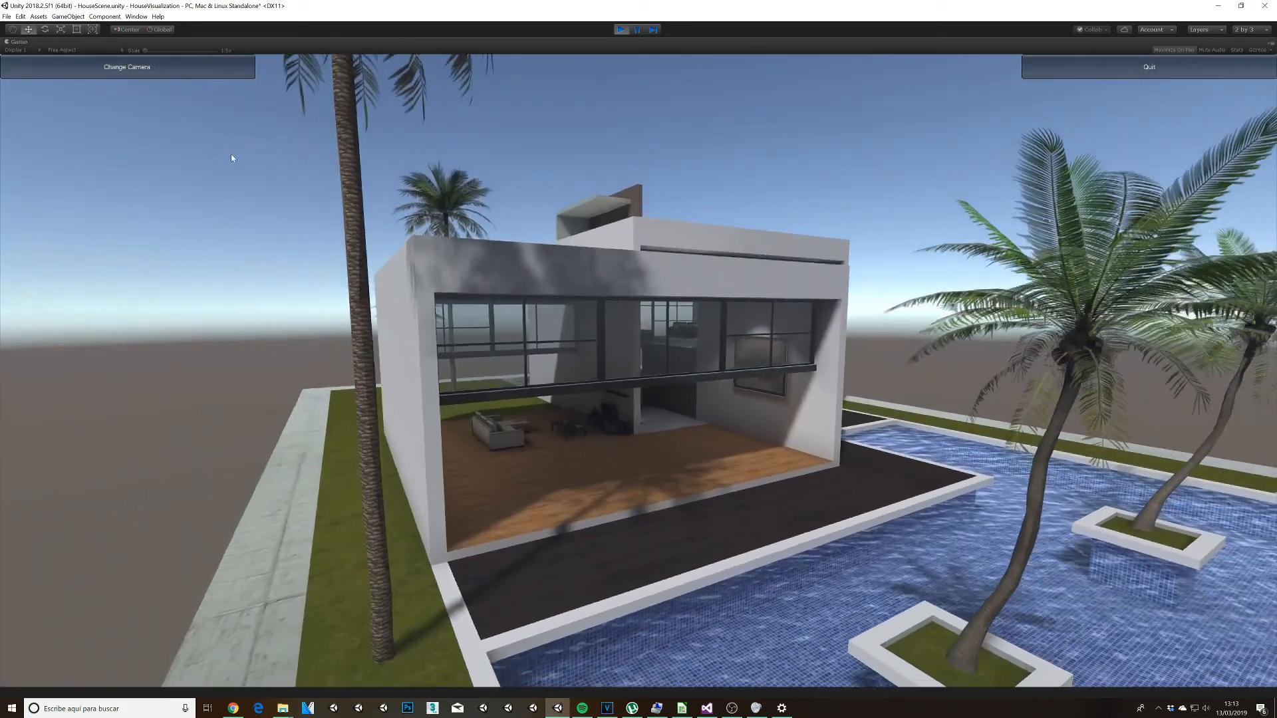
click(200, 67)
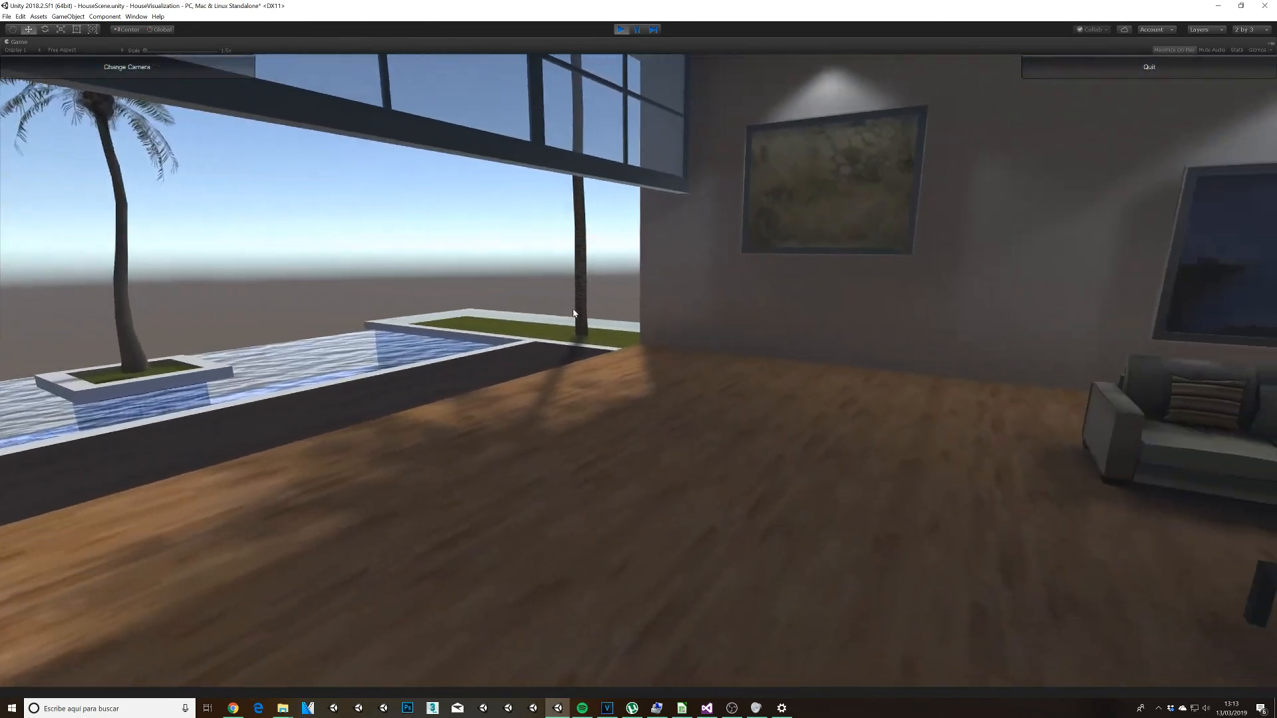
click(620, 30)
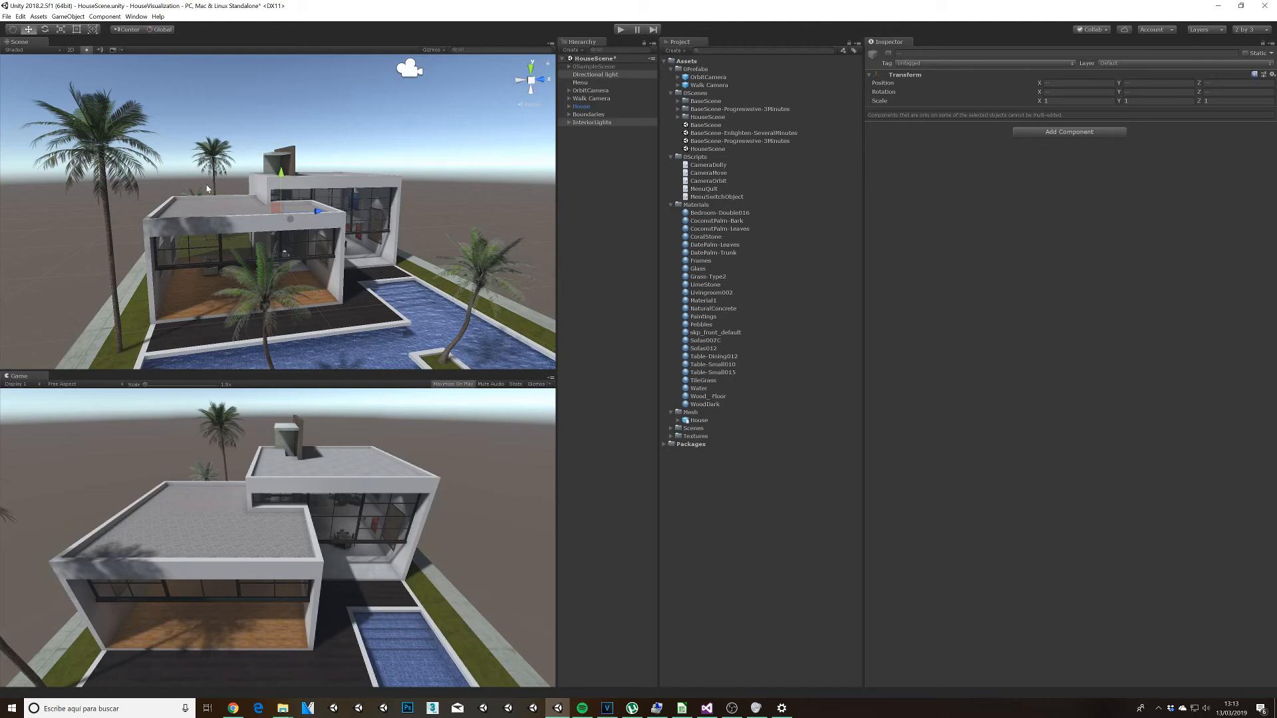
Step: Replace SampleScene with HouseScene in the build settings' list of scenes to build
click(7, 18)
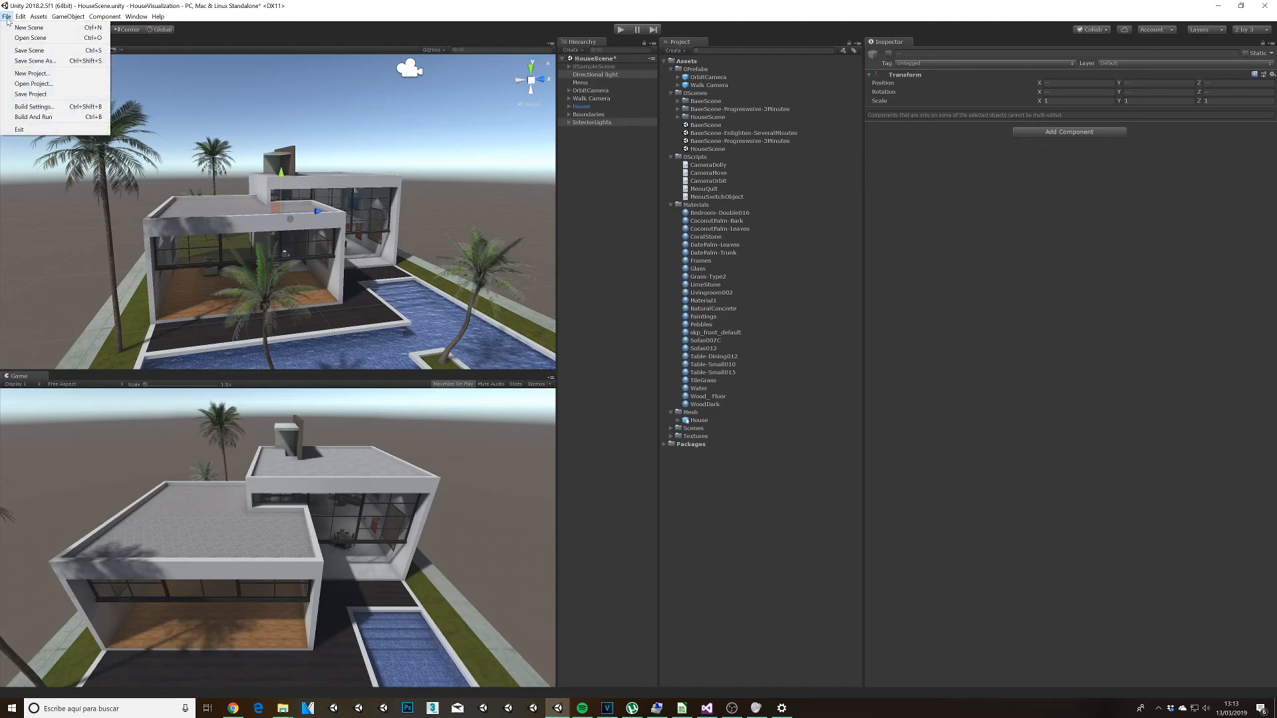
click(33, 106)
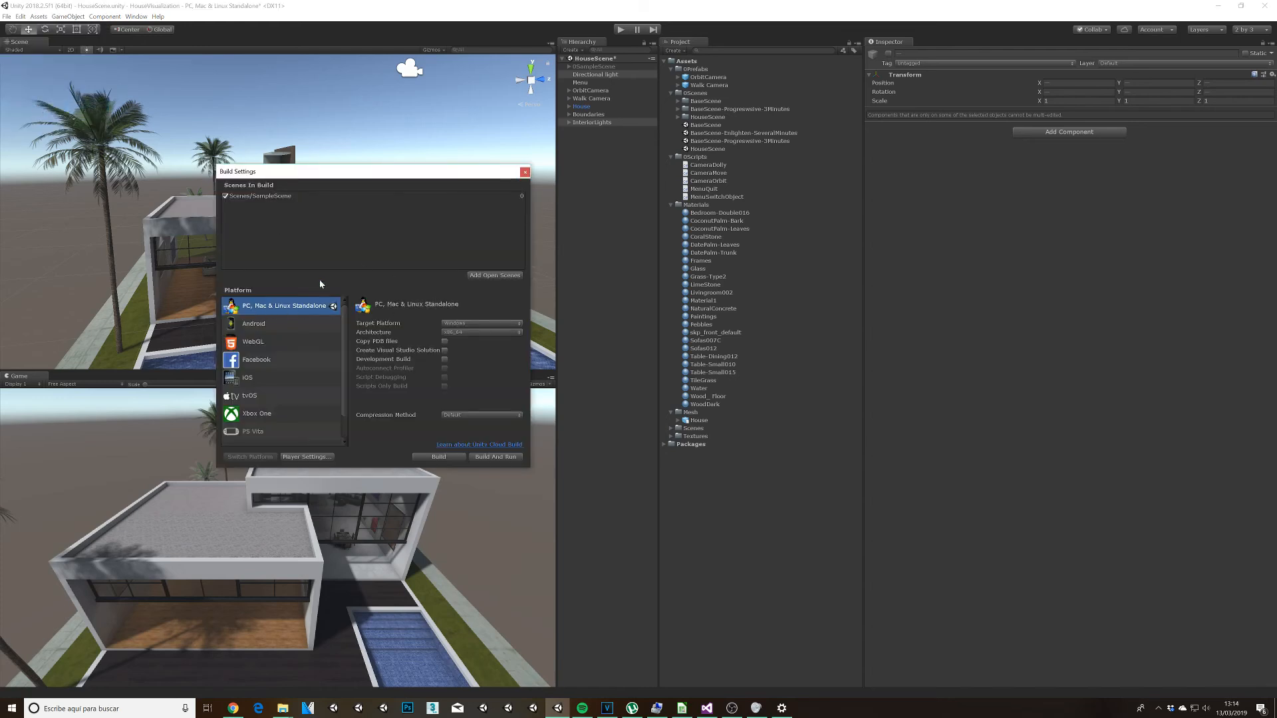
click(247, 198)
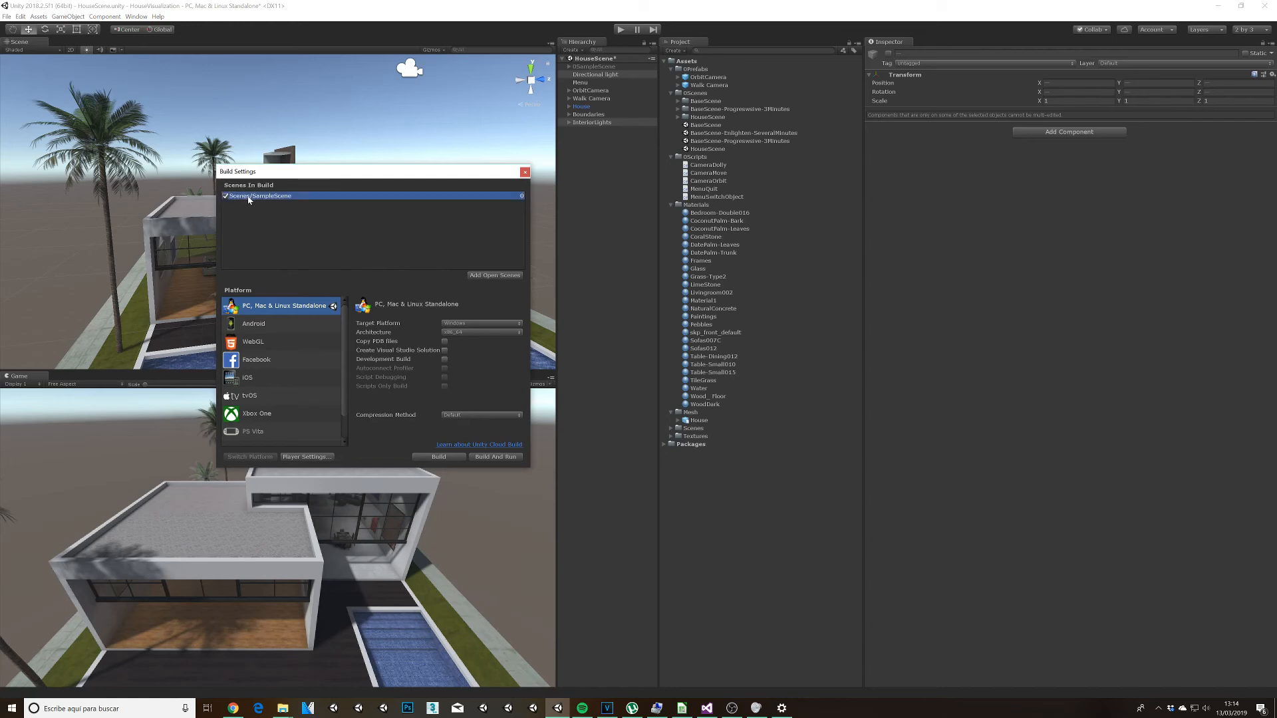
key(Delete)
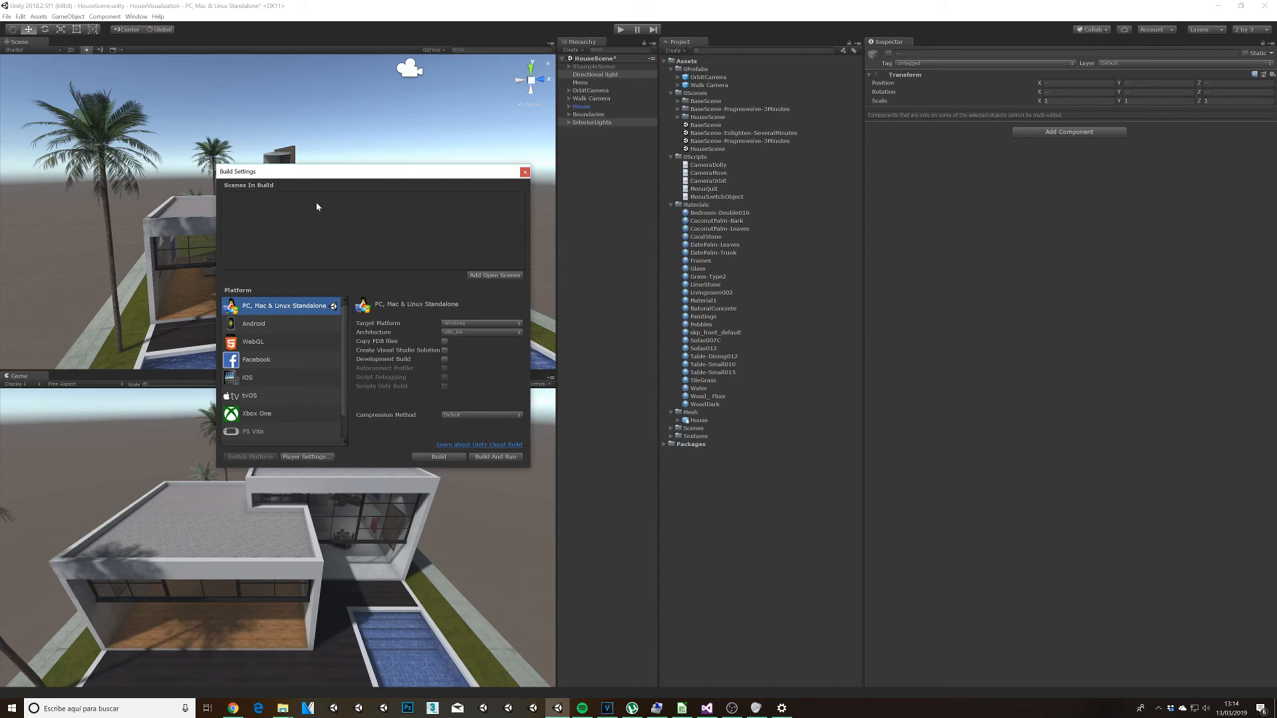
drag(711, 149, 312, 228)
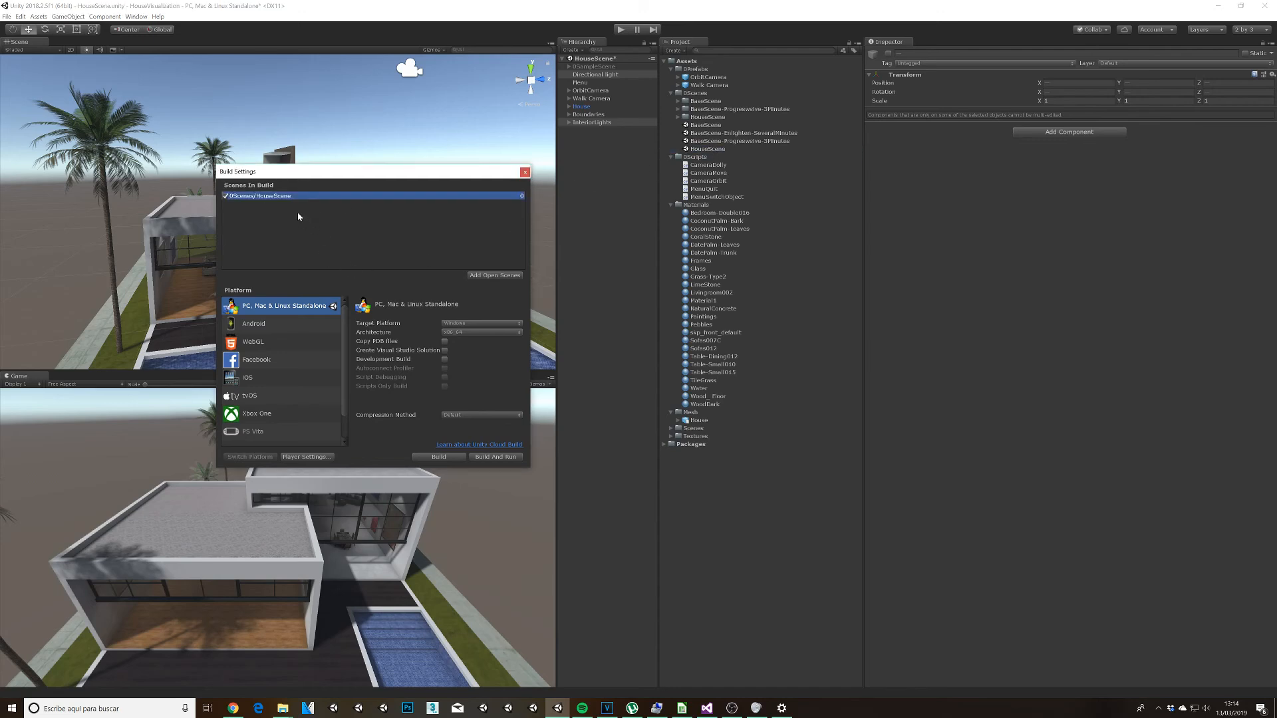
Step: Remove HouseScene from the build's scene list so that the open scene is built, and save the scene
key(Delete)
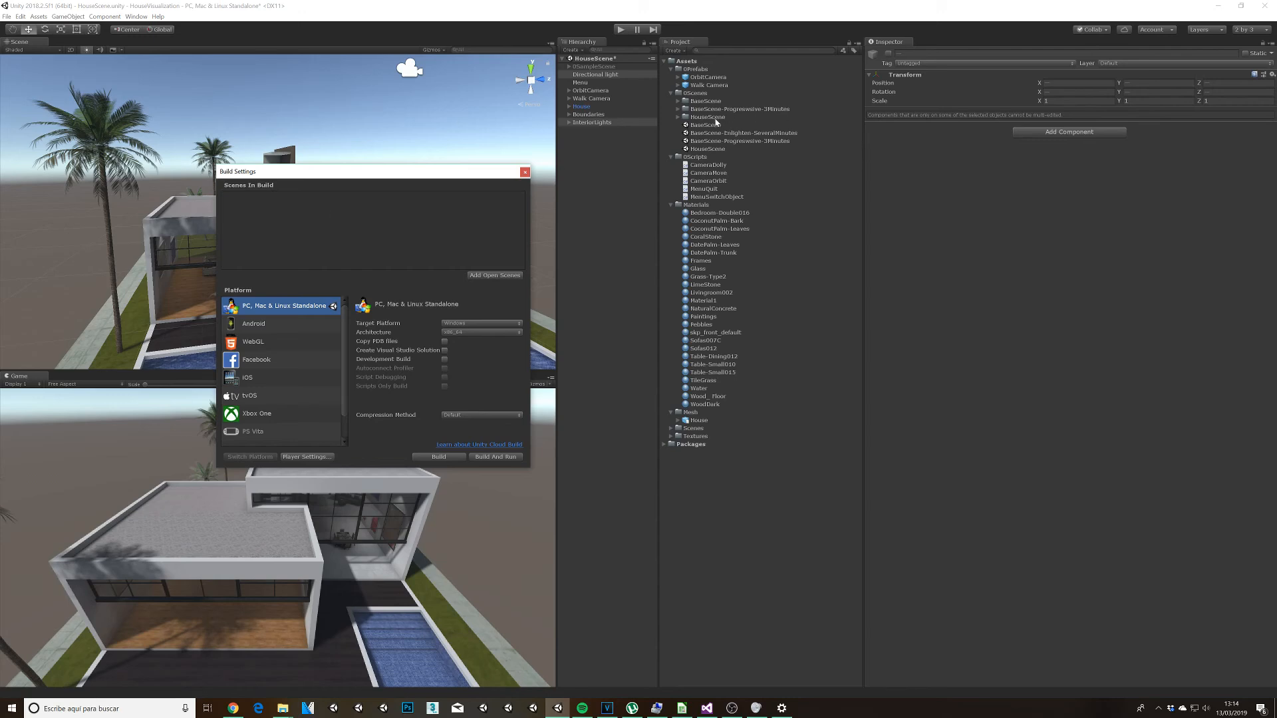
click(4, 17)
click(26, 49)
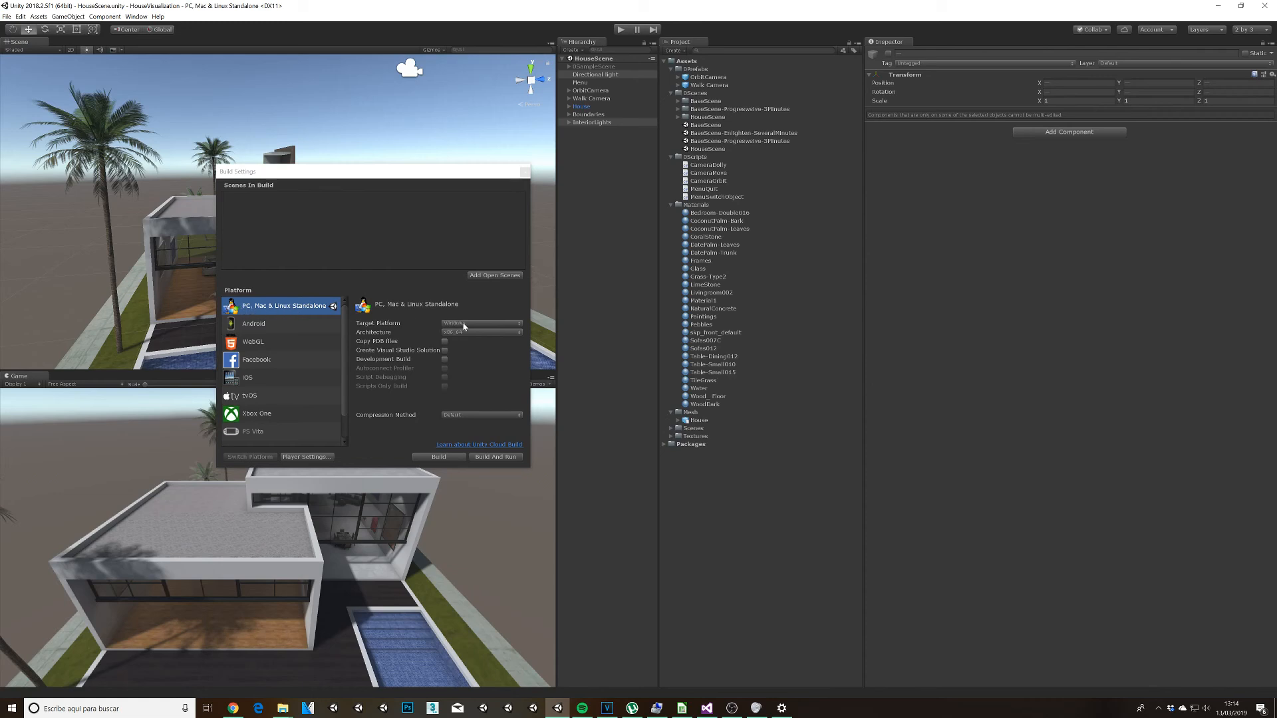
Step: Start the standalone build and create a Builds folder inside Curs 2018-2019 as its parent destination
click(440, 457)
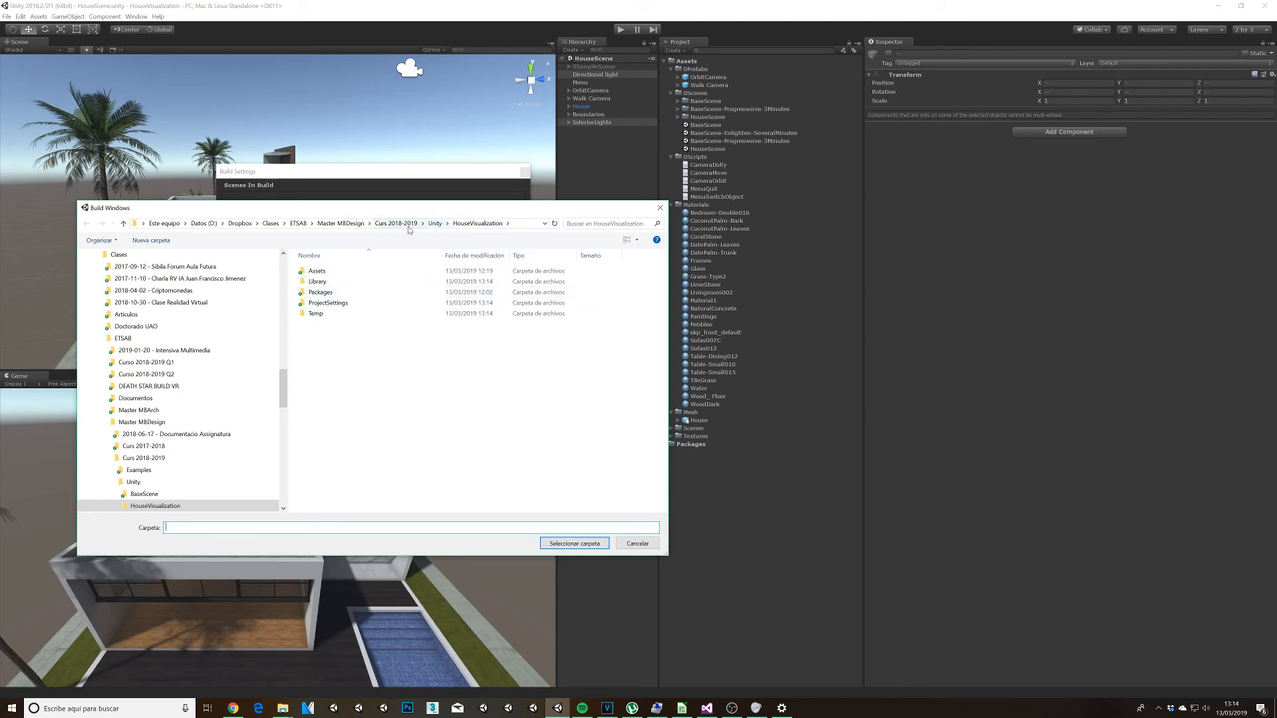
click(405, 227)
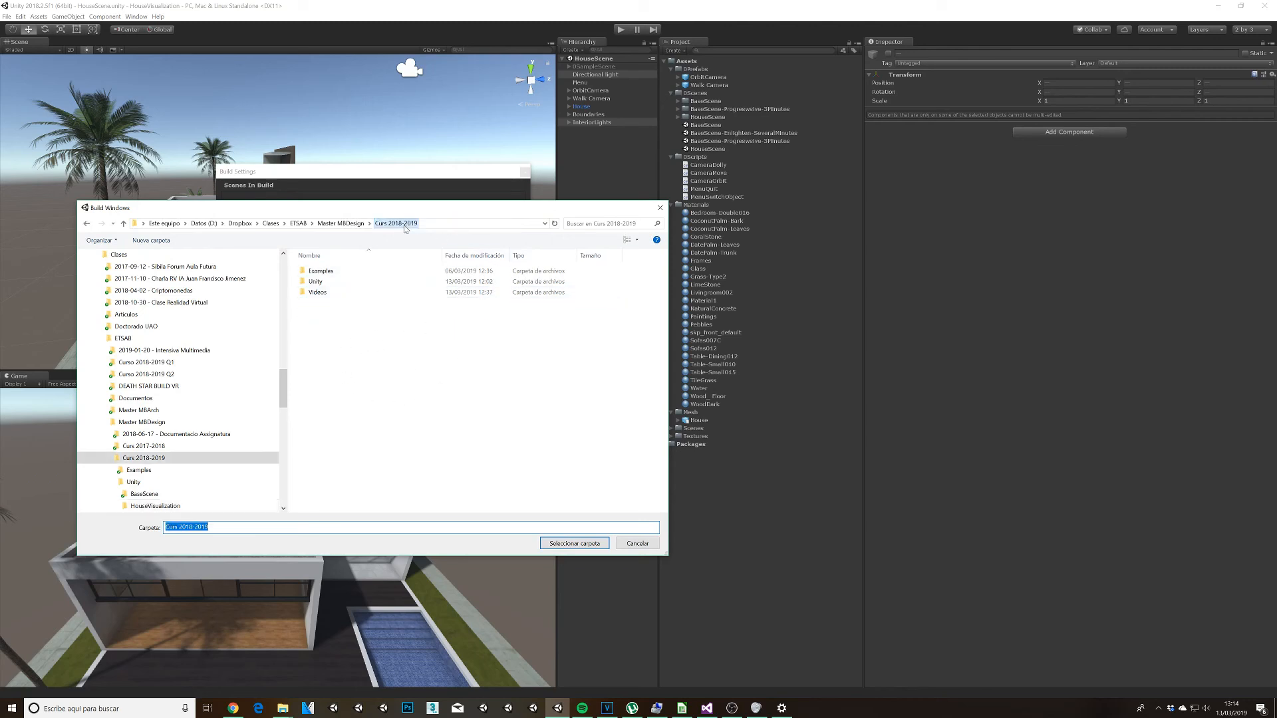
click(151, 240)
text(Builds)
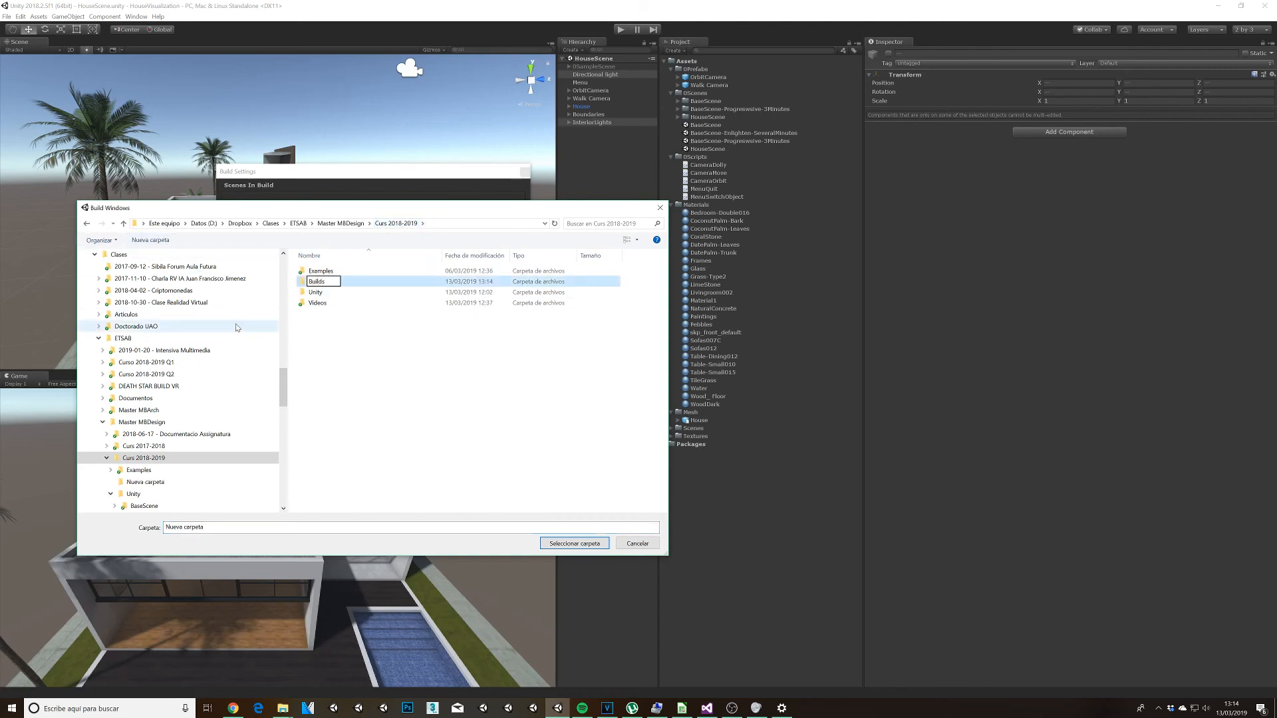
key(Return)
key(Return)
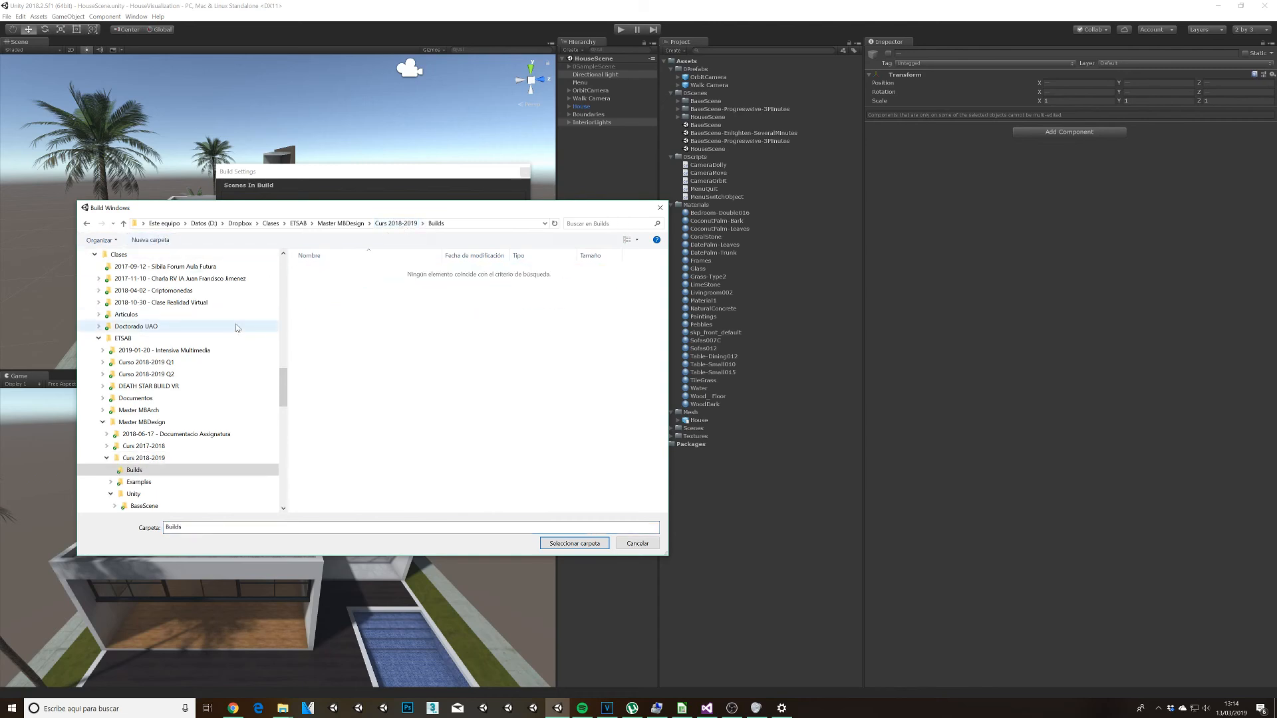
Step: Create a HouseVisualization folder inside Builds and build the Windows standalone into it
click(151, 240)
text(Ho)
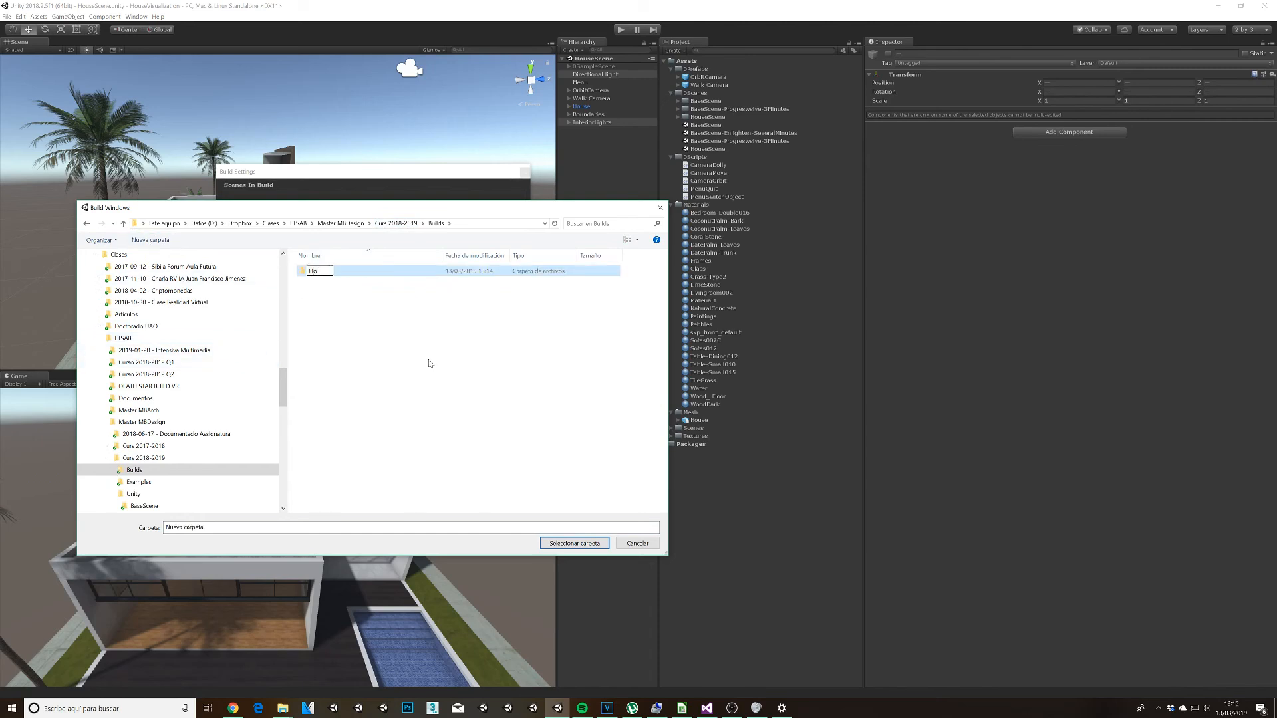
text(useVisualization)
key(Return)
key(Return)
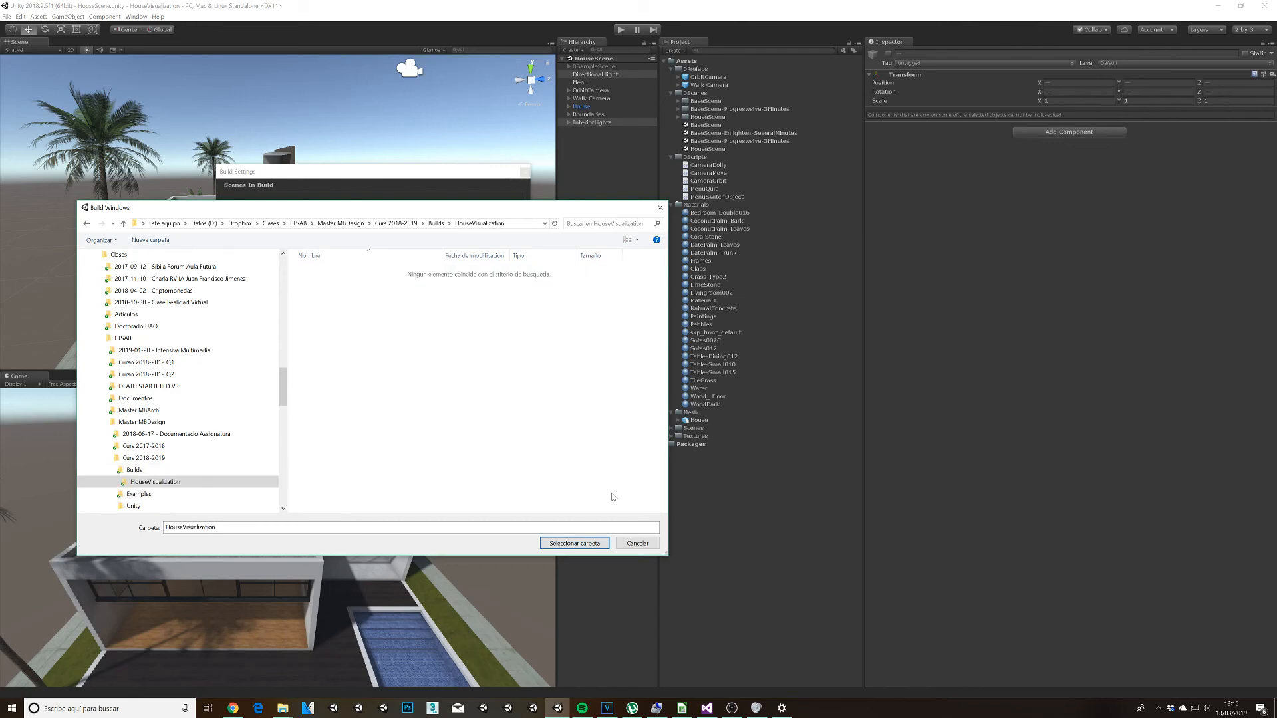
click(573, 544)
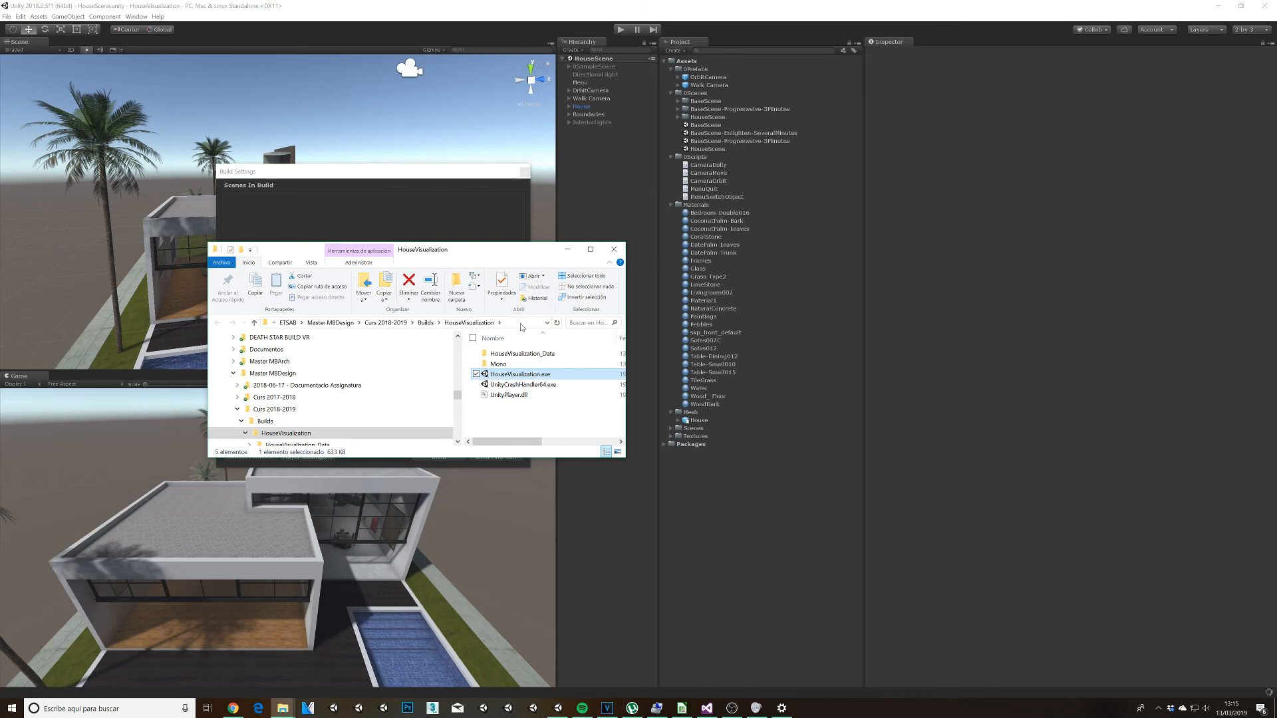
Step: Maximize the build's folder window and compress all the build files and folders into HouseVisualization.zip with 7-Zip
click(591, 251)
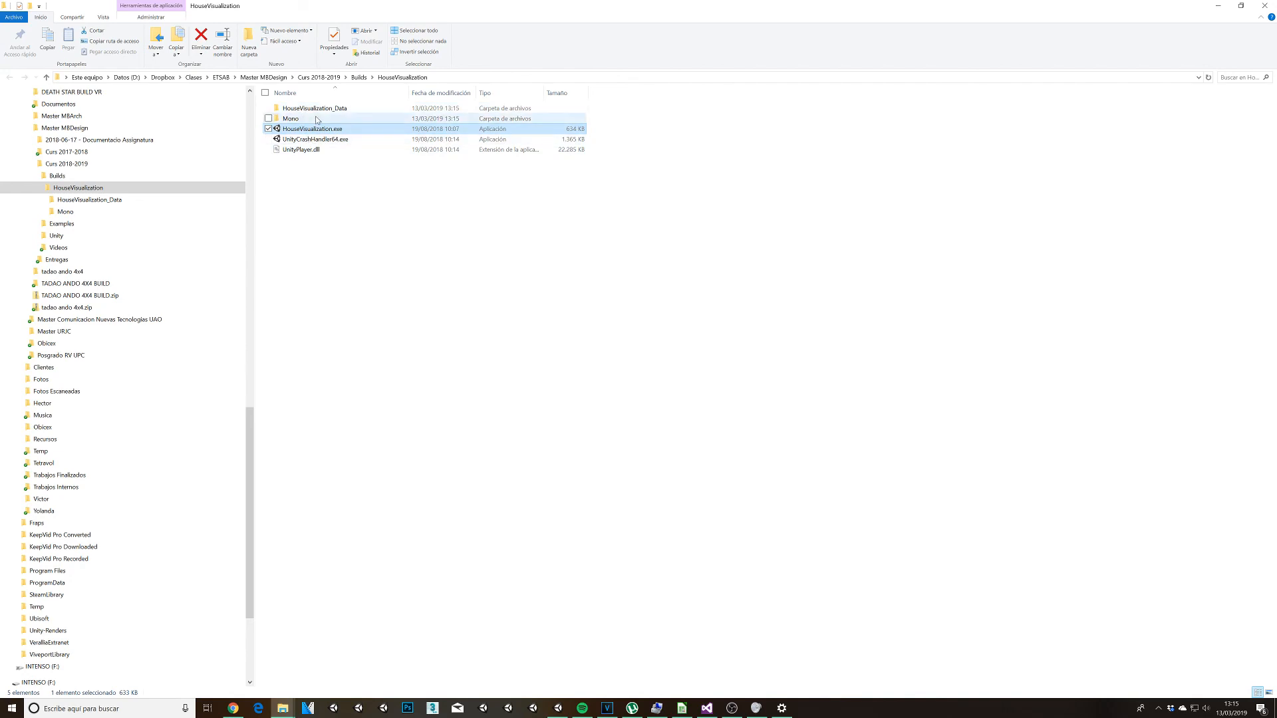
drag(377, 212, 306, 105)
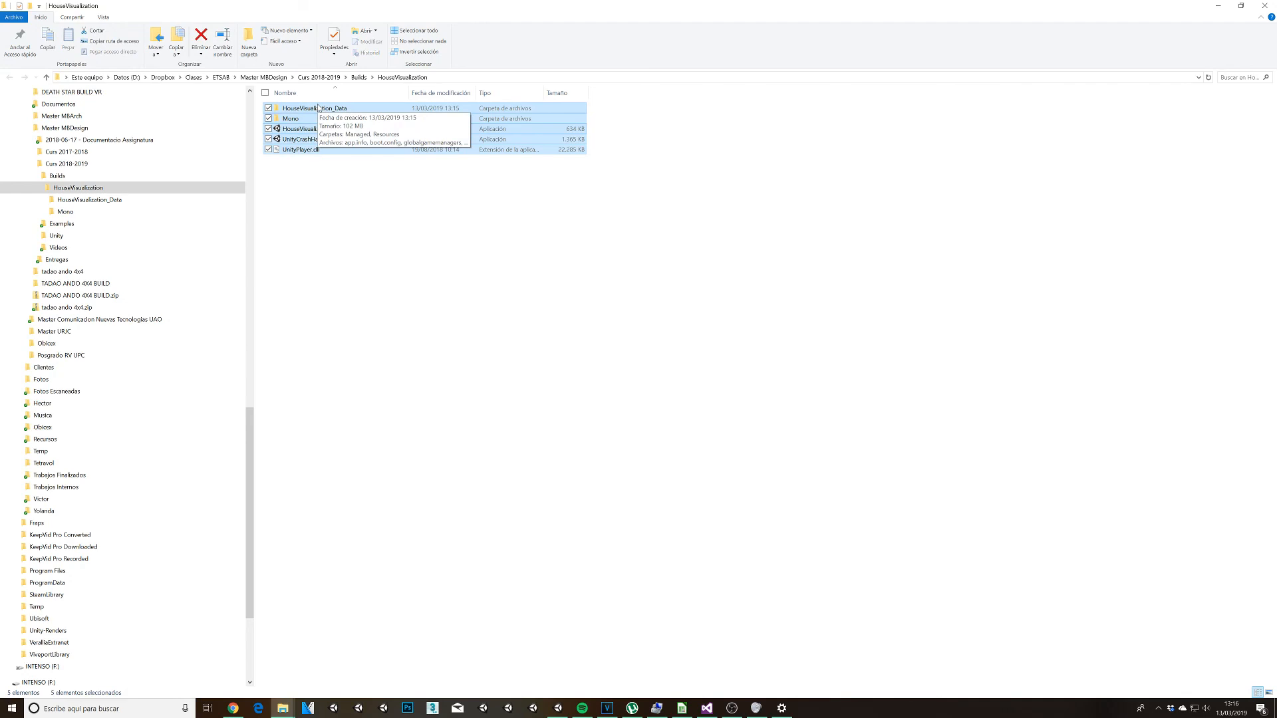
drag(414, 247, 296, 107)
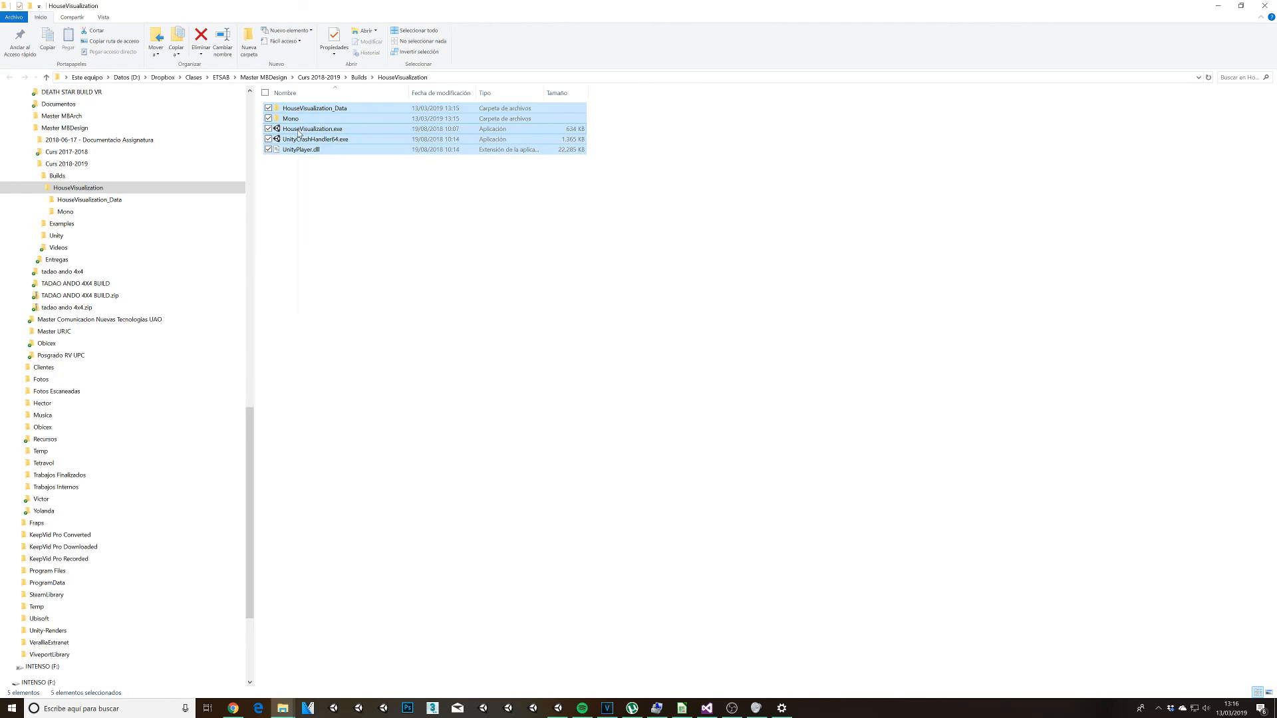
right_click(298, 130)
mouse_move(331, 139)
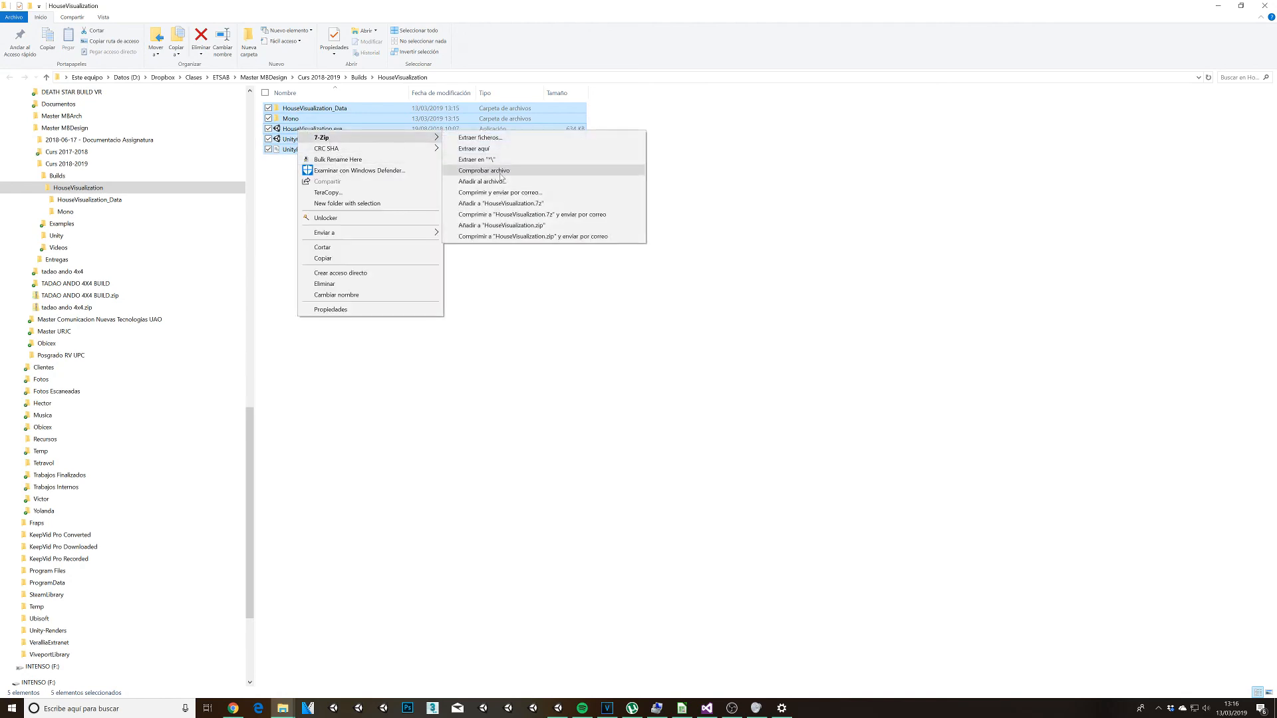
click(529, 226)
click(326, 139)
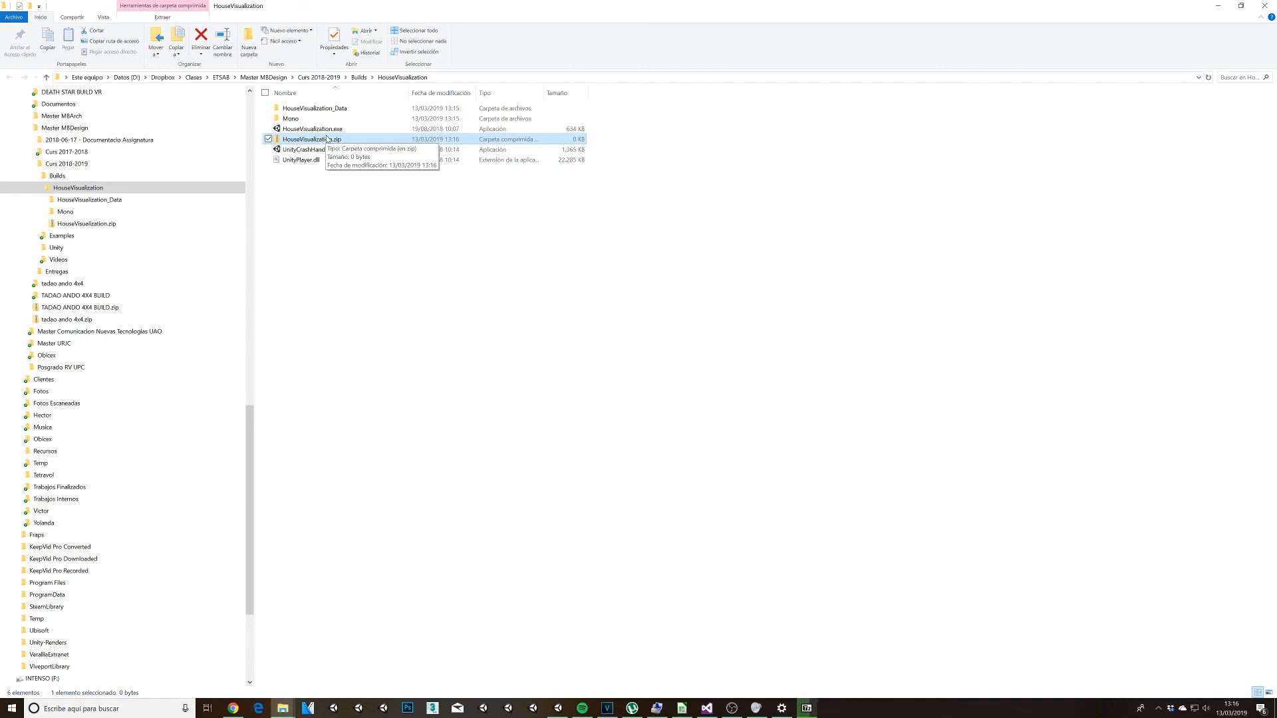
click(344, 192)
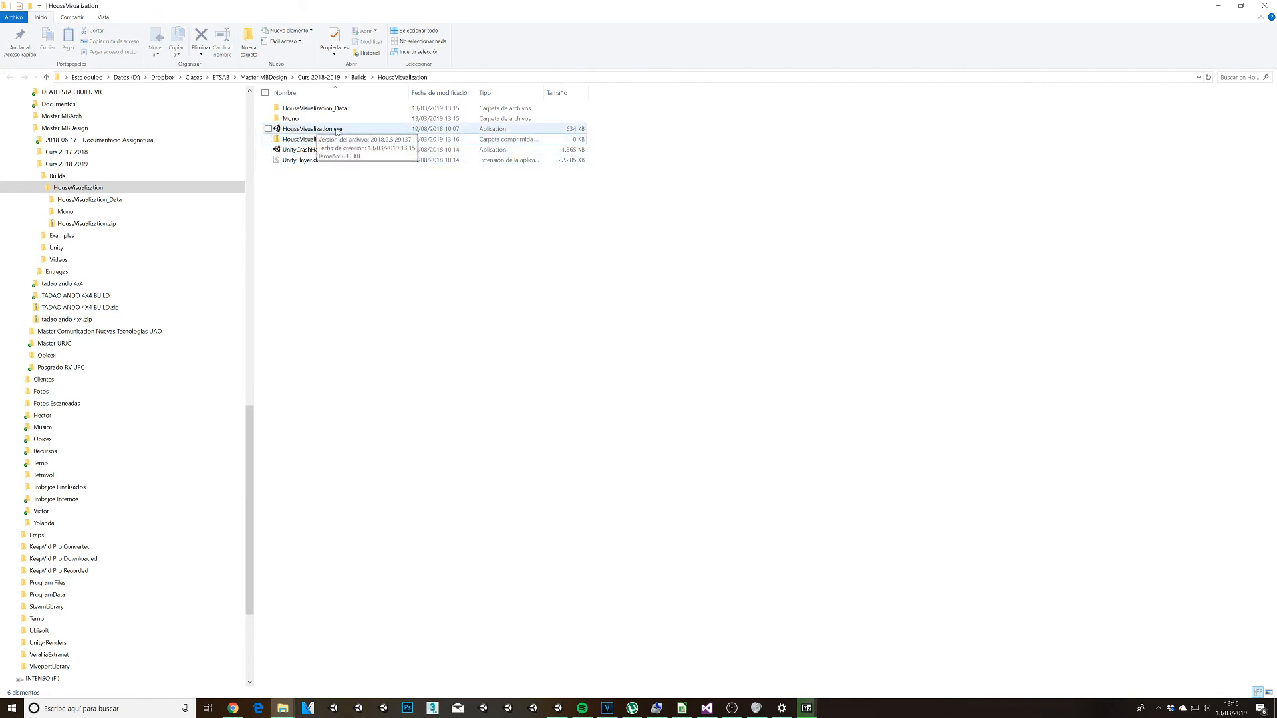
Step: Run HouseVisualization.exe, check the house from the orbit and walk cameras, and quit the application
double_click(335, 129)
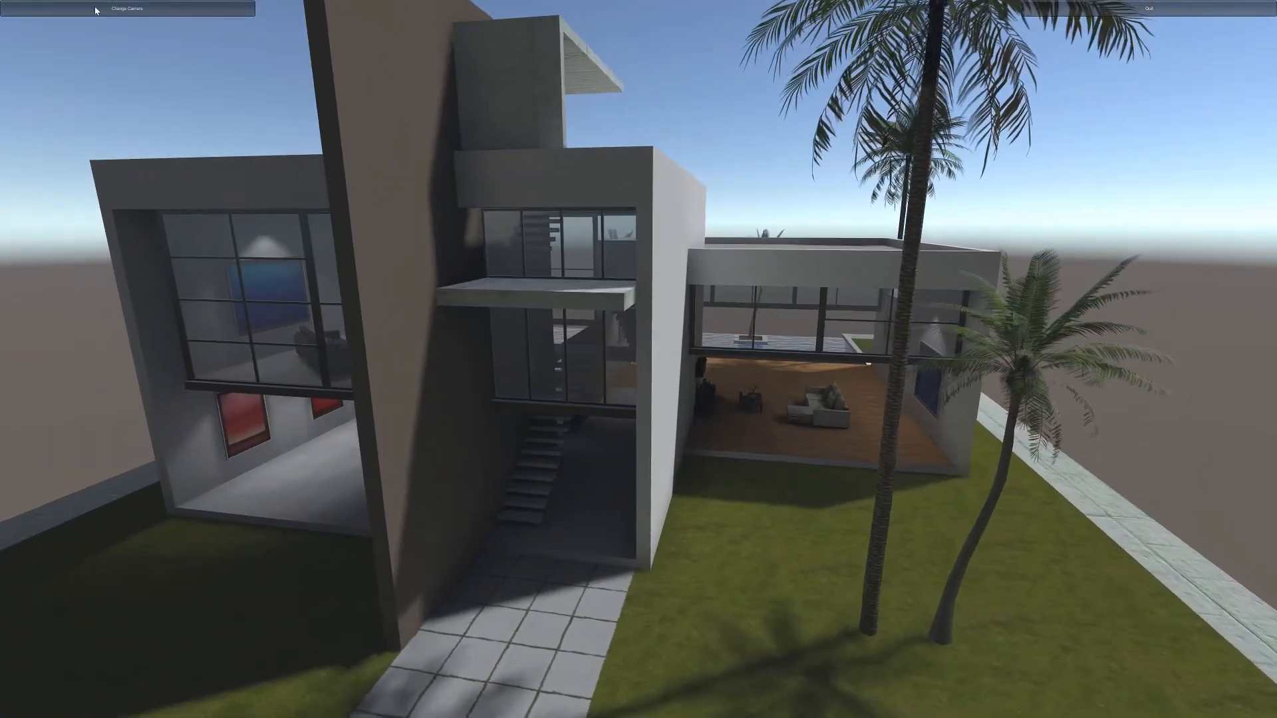
click(96, 10)
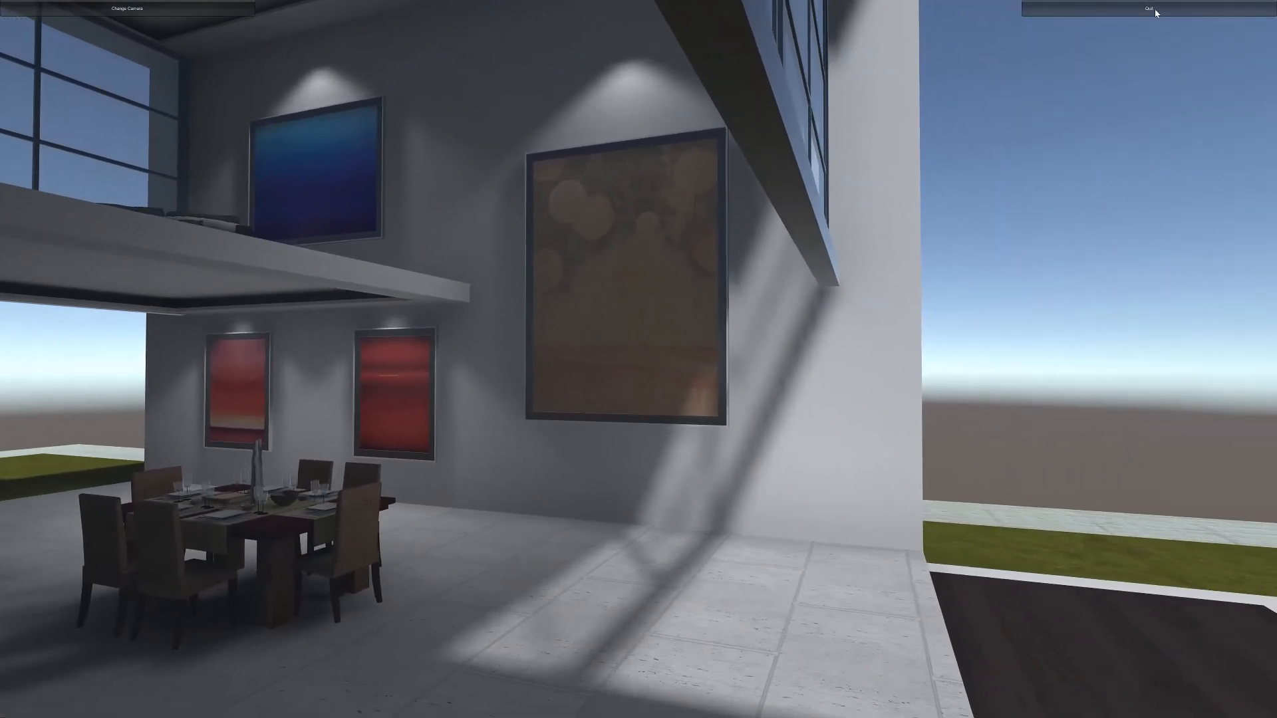
click(1154, 10)
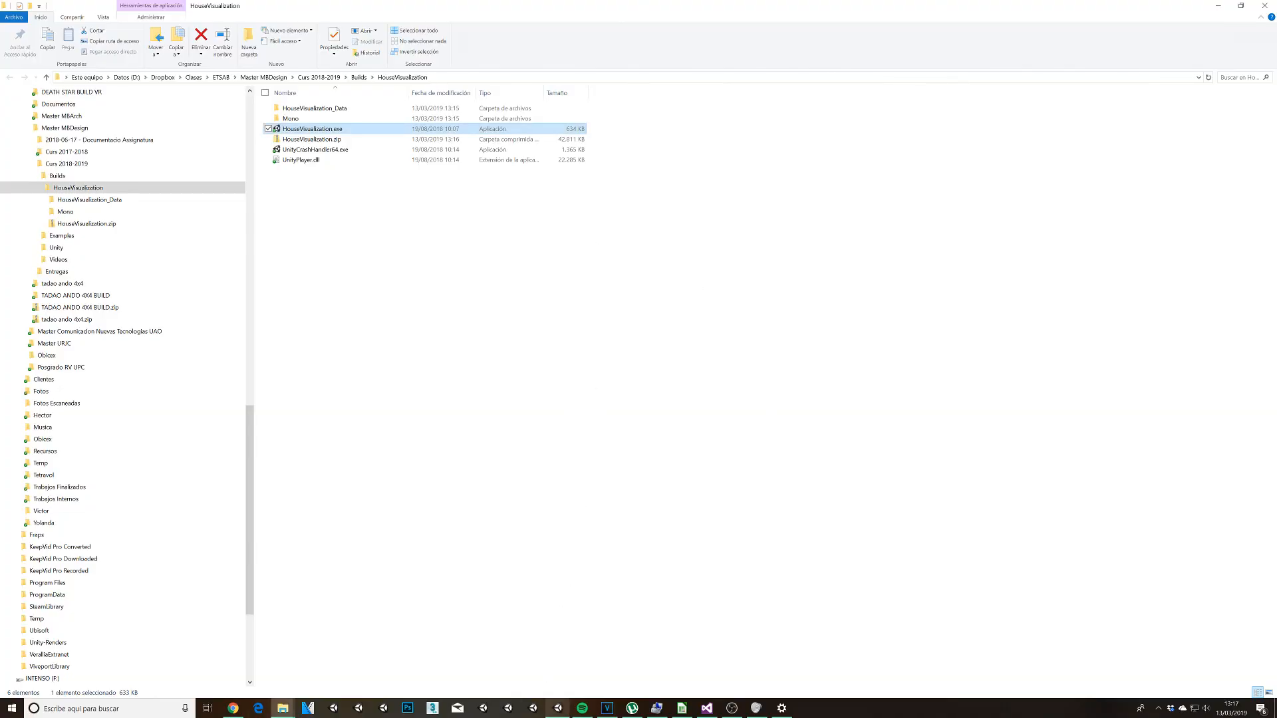
Step: Switch back to Unity and close the Build Settings window
click(558, 711)
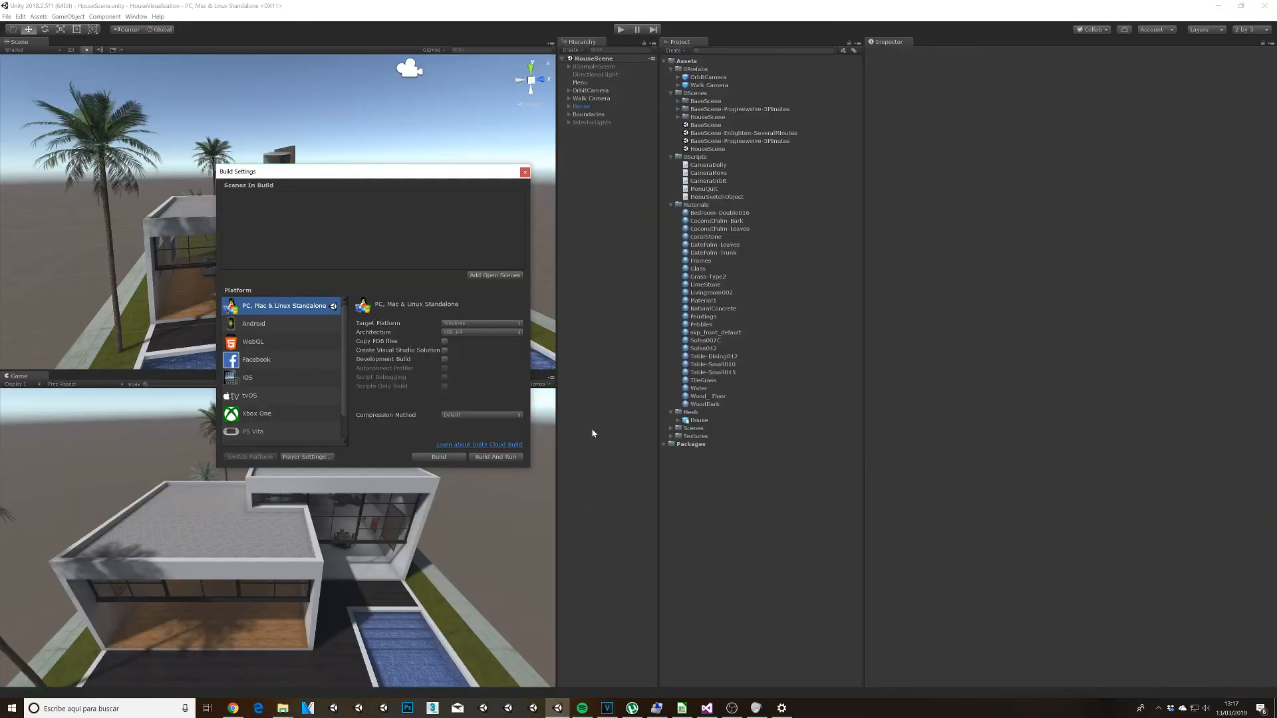
click(524, 173)
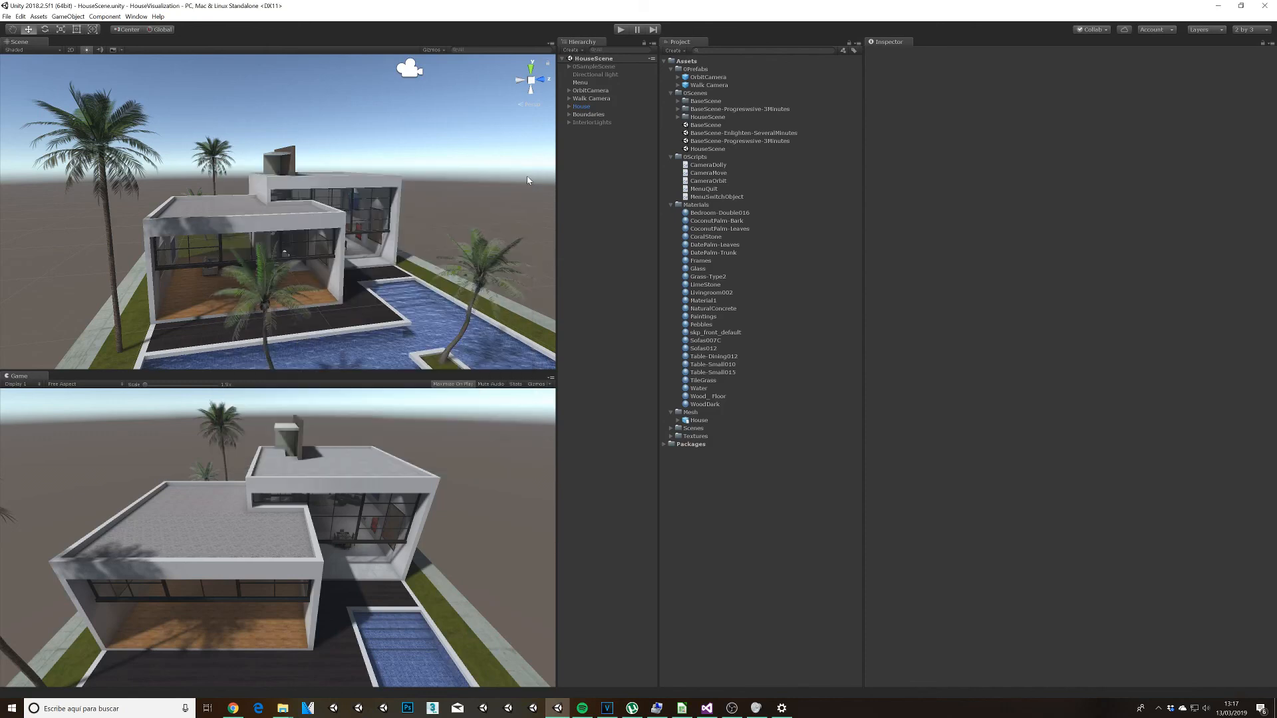